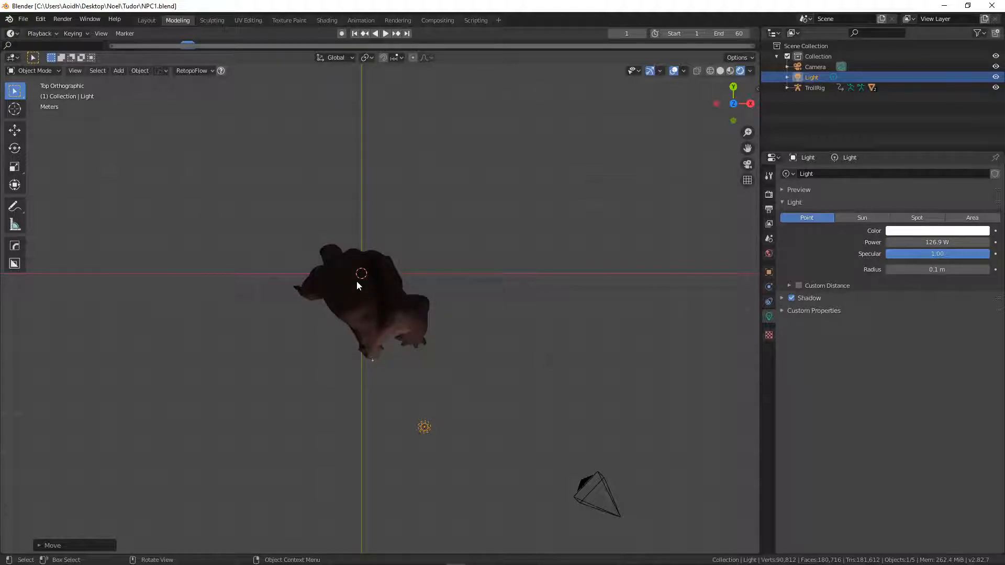
Add a plane mesh beneath the troll and scale it up by a factor of 4.
{"action": "key", "text": "shift+a"}
{"action": "mouse_move", "coordinate": [375, 282]}
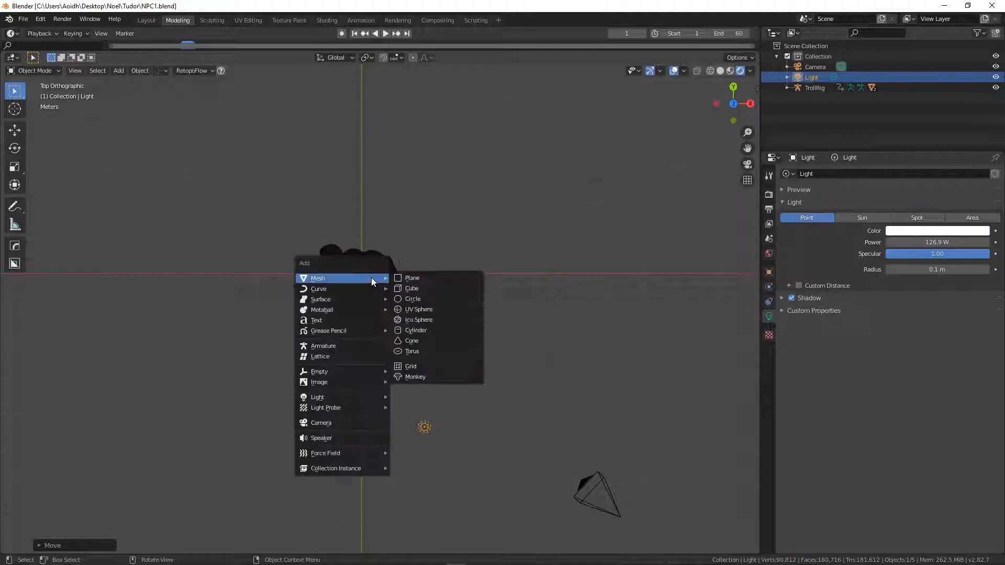
{"action": "left_click", "coordinate": [413, 278]}
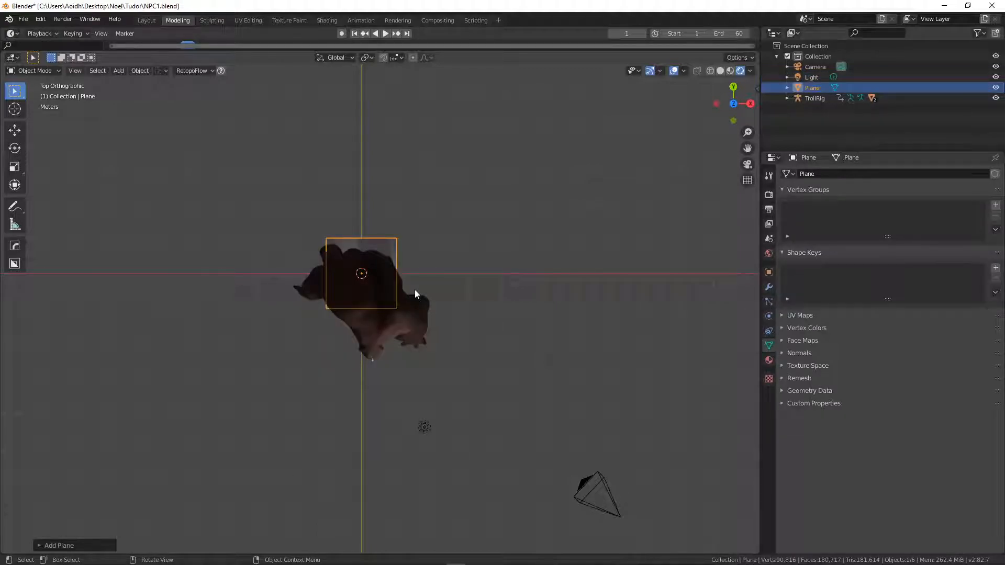
{"action": "key", "text": "s"}
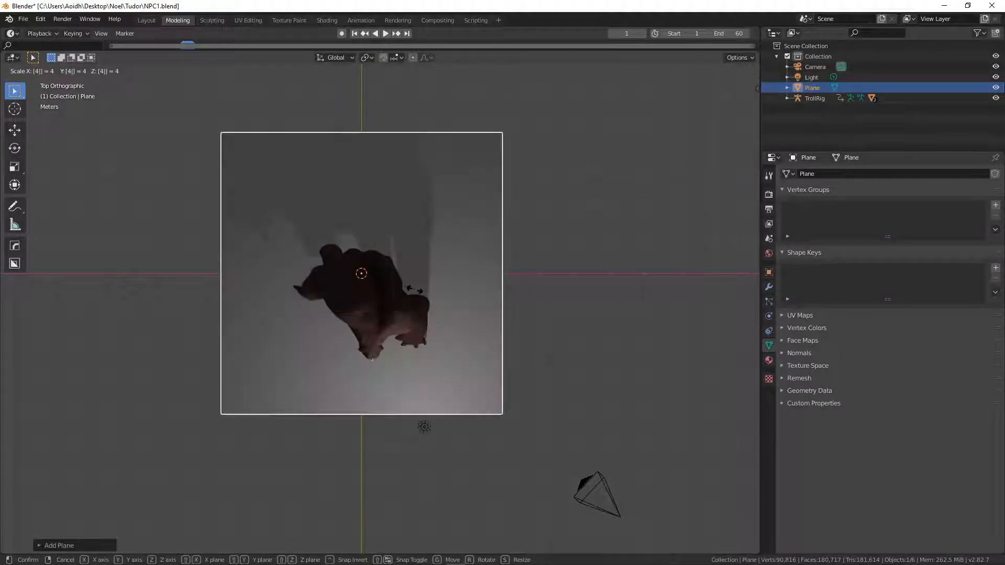
{"action": "left_click", "coordinate": [432, 344]}
Unwrap the plane with Smart UV Project, keeping the angle limit at 66 and the island margin at 0.
{"action": "mouse_move", "coordinate": [432, 344]}
{"action": "middle_mouse_down"}
{"action": "mouse_move", "coordinate": [399, 309]}
{"action": "mouse_move", "coordinate": [436, 338]}
{"action": "middle_mouse_up"}
{"action": "scroll", "coordinate": [436, 338], "scroll_direction": "up", "scroll_amount": 3}
{"action": "middle_click_drag", "start_coordinate": [363, 366], "coordinate": [460, 289]}
{"action": "middle_click_drag", "start_coordinate": [399, 332], "coordinate": [398, 401]}
{"action": "middle_click_drag", "start_coordinate": [276, 391], "coordinate": [368, 374]}
{"action": "key", "text": "Tab"}
{"action": "key", "text": "u"}
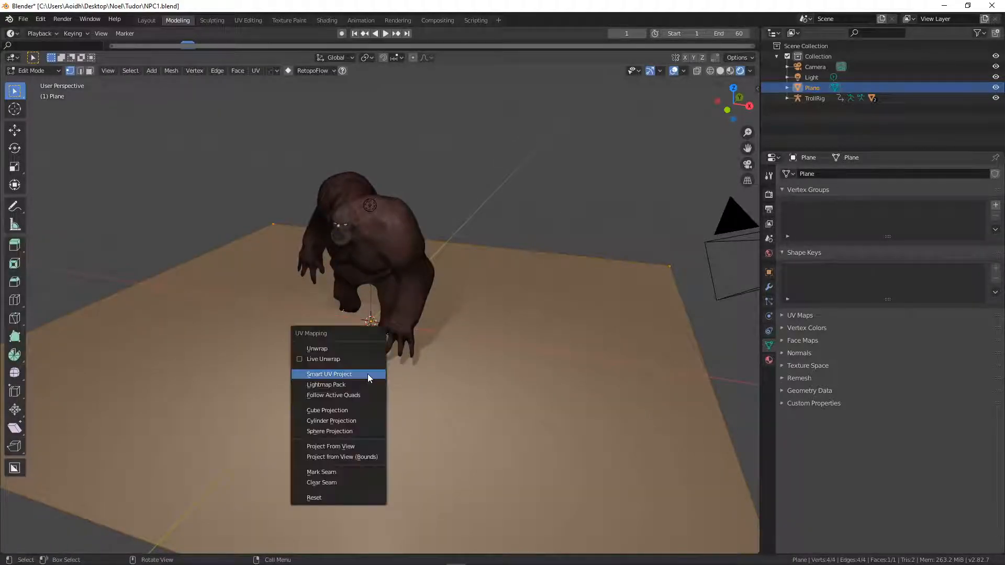
{"action": "left_click", "coordinate": [367, 374]}
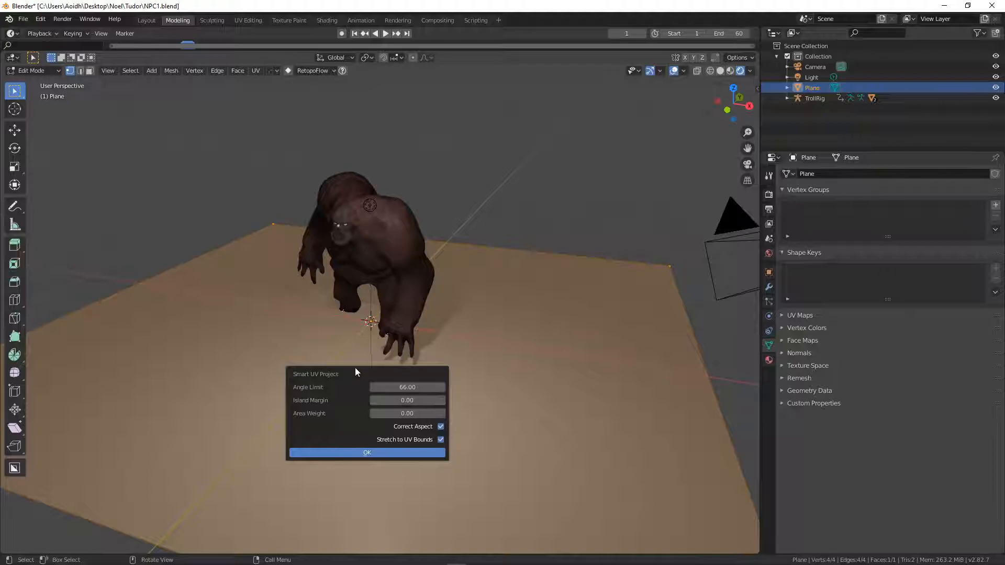
{"action": "key", "text": "Return"}
{"action": "middle_click_drag", "start_coordinate": [355, 367], "coordinate": [375, 374]}
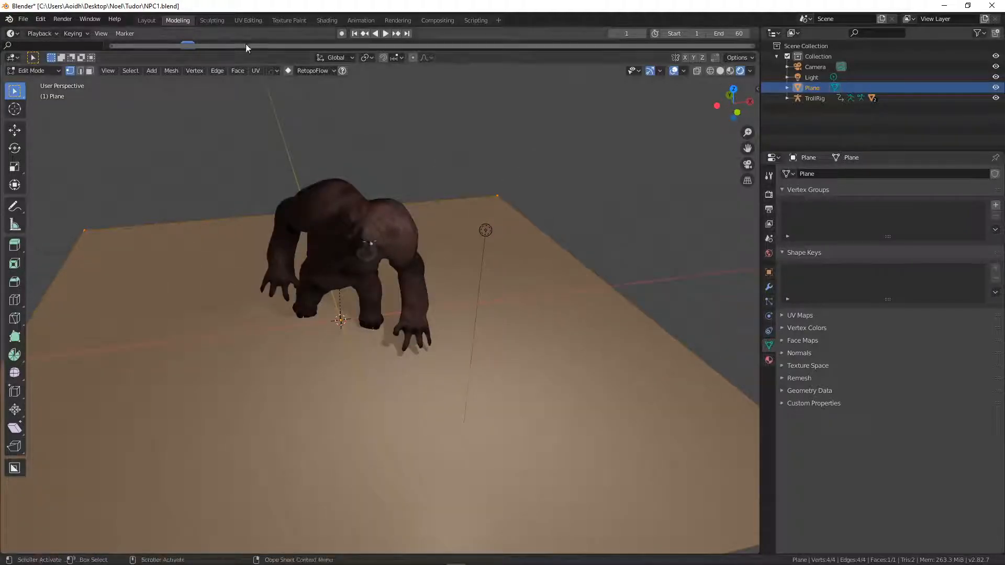
Check the plane's unwrap in the UV Editing workspace and create a new material named "ground" for the plane.
{"action": "left_click", "coordinate": [249, 21]}
{"action": "middle_click_drag", "start_coordinate": [250, 219], "coordinate": [242, 242]}
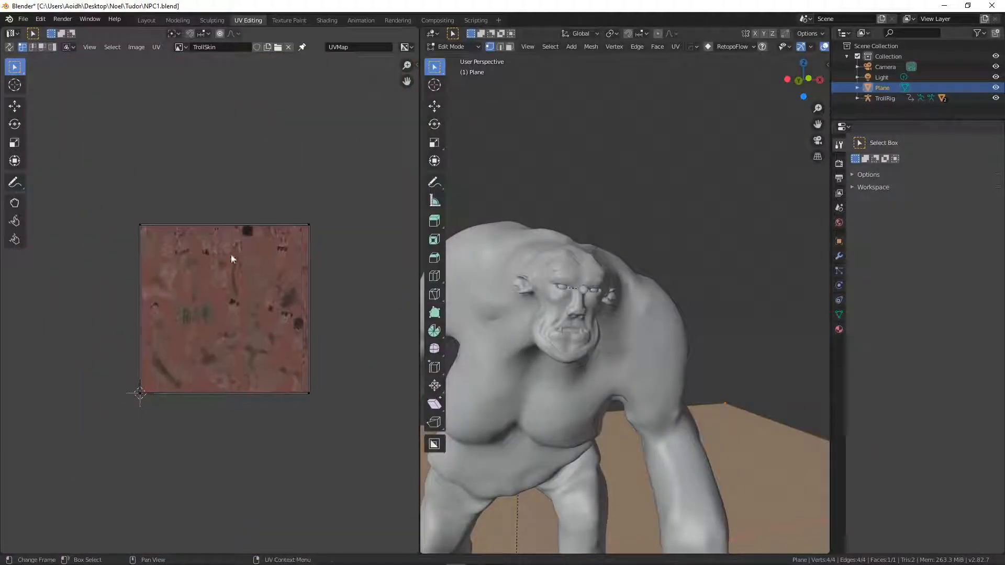
{"action": "left_click", "coordinate": [839, 329]}
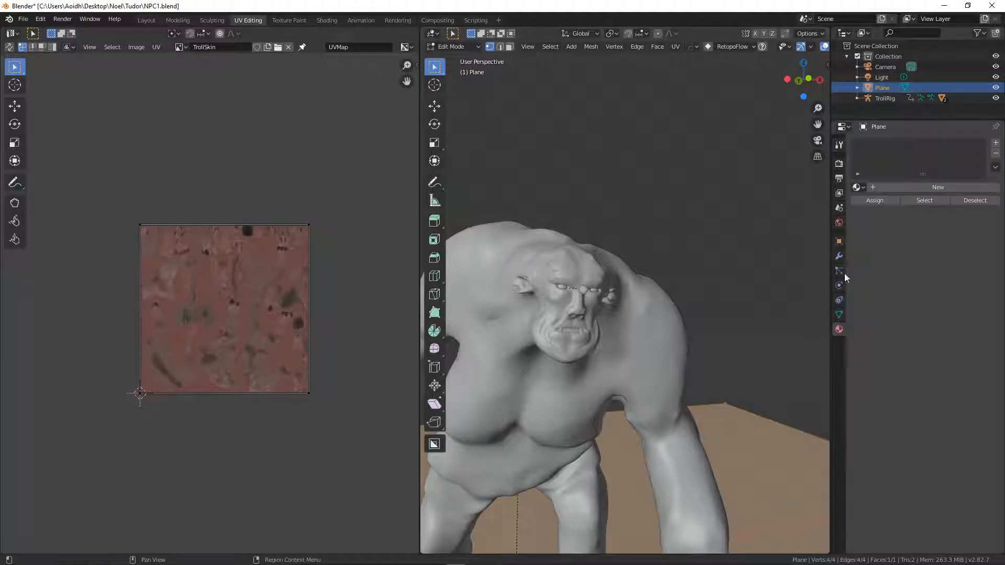
{"action": "left_click", "coordinate": [859, 187]}
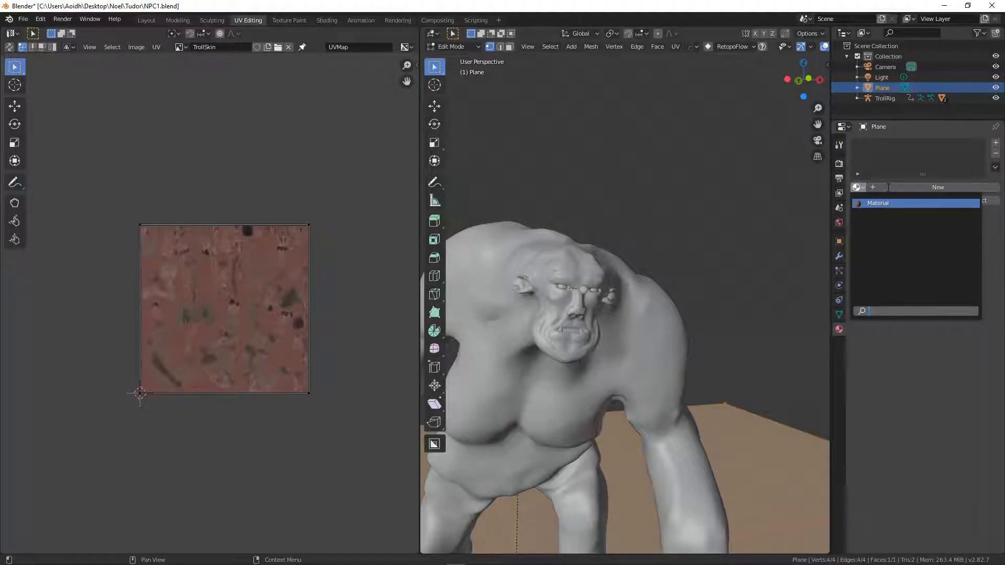
{"action": "left_click", "coordinate": [914, 185]}
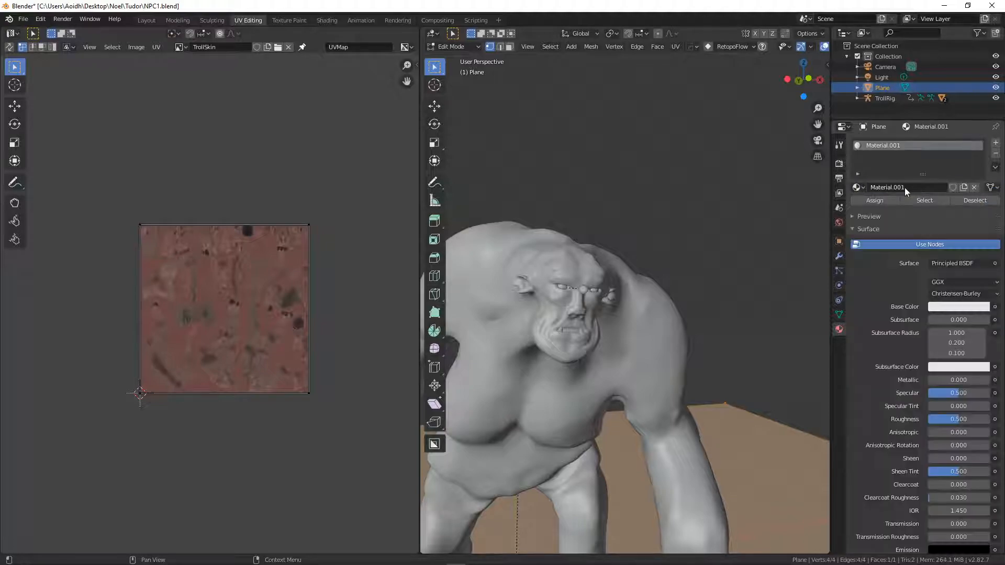
{"action": "type", "text": "ground"}
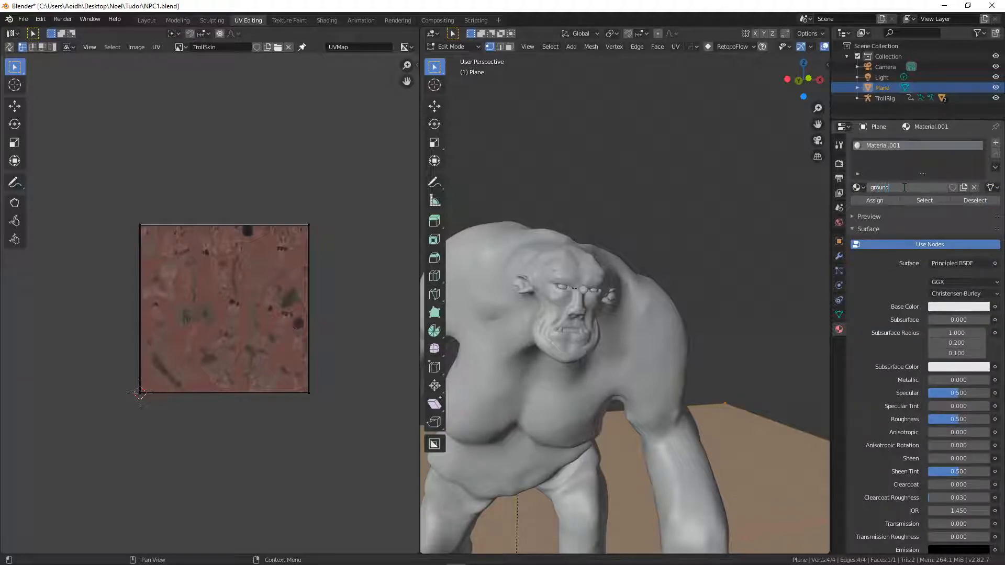
{"action": "key", "text": "Return"}
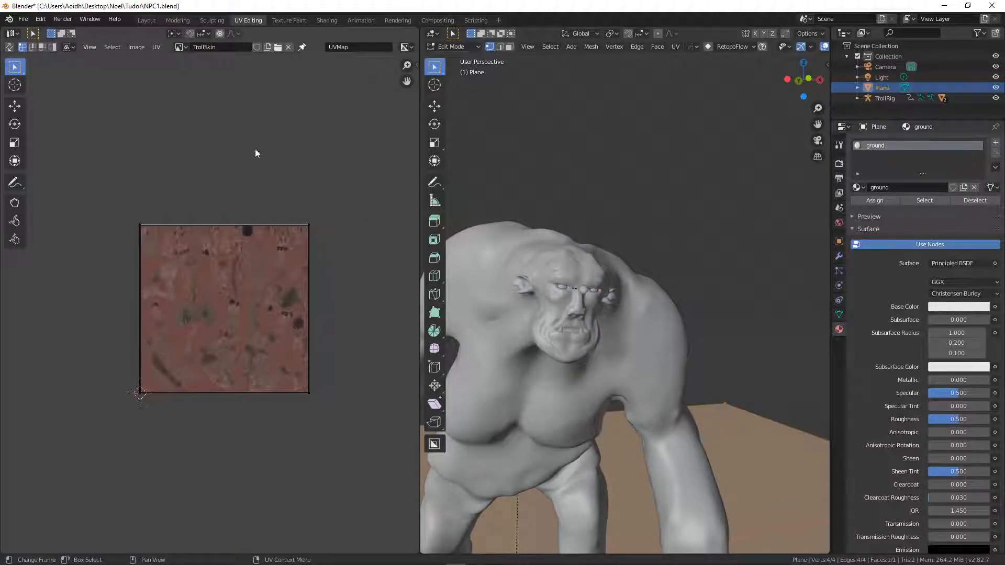
Set up the Shading workspace with material preview in the viewport and the node editor extended over the image editor.
{"action": "left_click", "coordinate": [319, 20]}
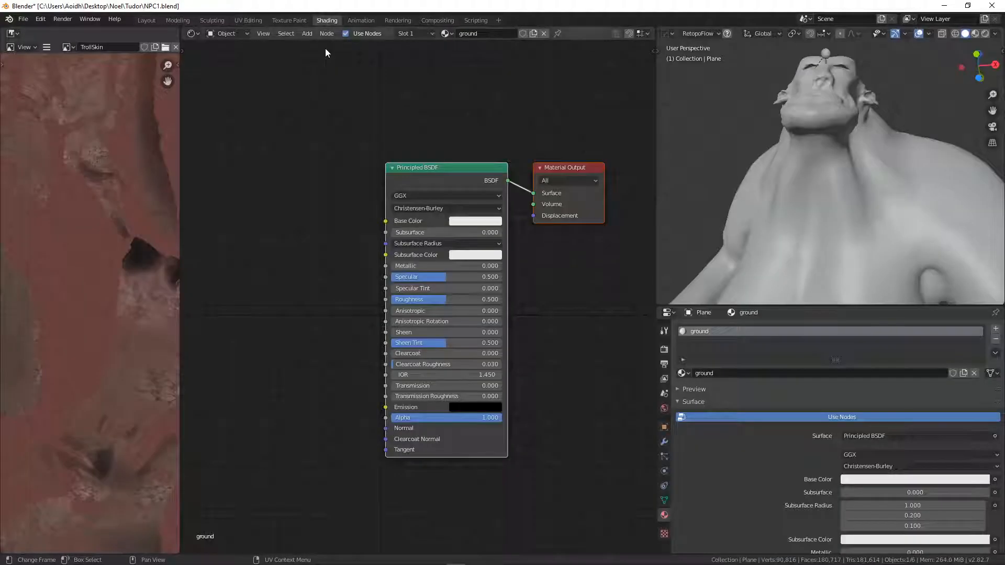
{"action": "mouse_move", "coordinate": [830, 190]}
{"action": "middle_mouse_down"}
{"action": "mouse_move", "coordinate": [815, 224]}
{"action": "mouse_move", "coordinate": [804, 153]}
{"action": "mouse_move", "coordinate": [802, 199]}
{"action": "middle_mouse_up"}
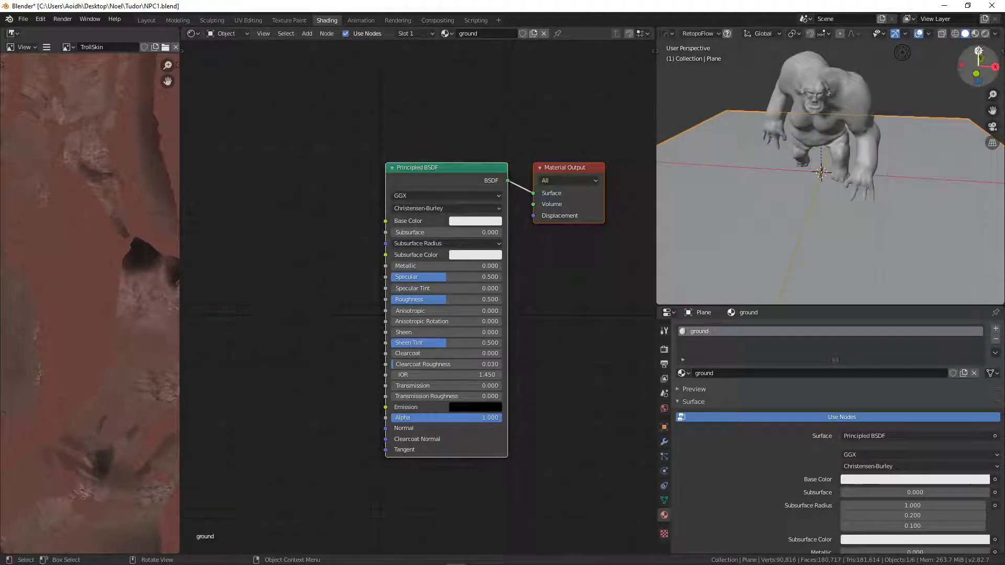
{"action": "left_click", "coordinate": [975, 33]}
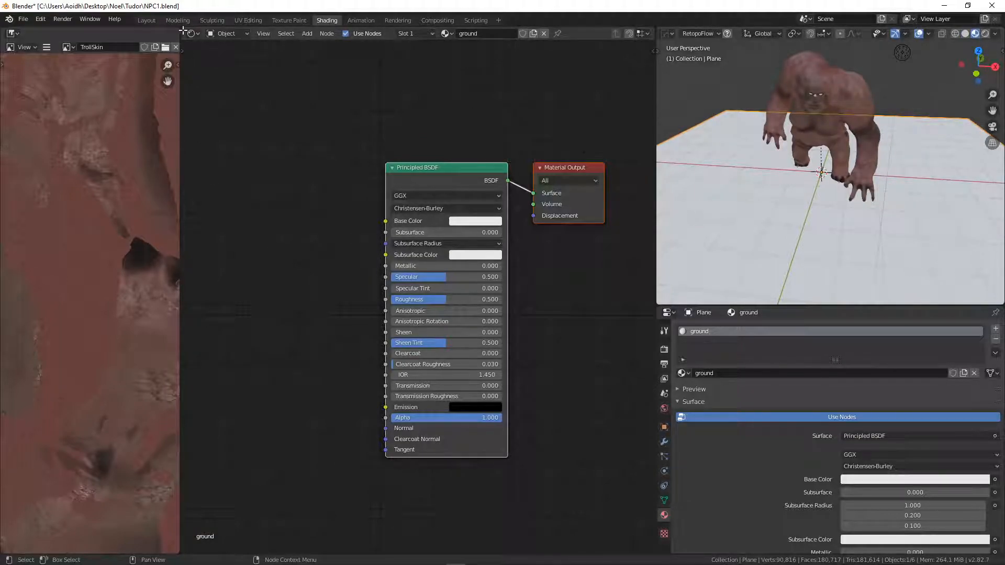
{"action": "left_click_drag", "start_coordinate": [182, 31], "coordinate": [146, 48]}
{"action": "scroll", "coordinate": [222, 189], "scroll_direction": "up", "scroll_amount": 1}
{"action": "scroll", "coordinate": [222, 190], "scroll_direction": "left", "scroll_amount": 2, "text": "ctrl"}
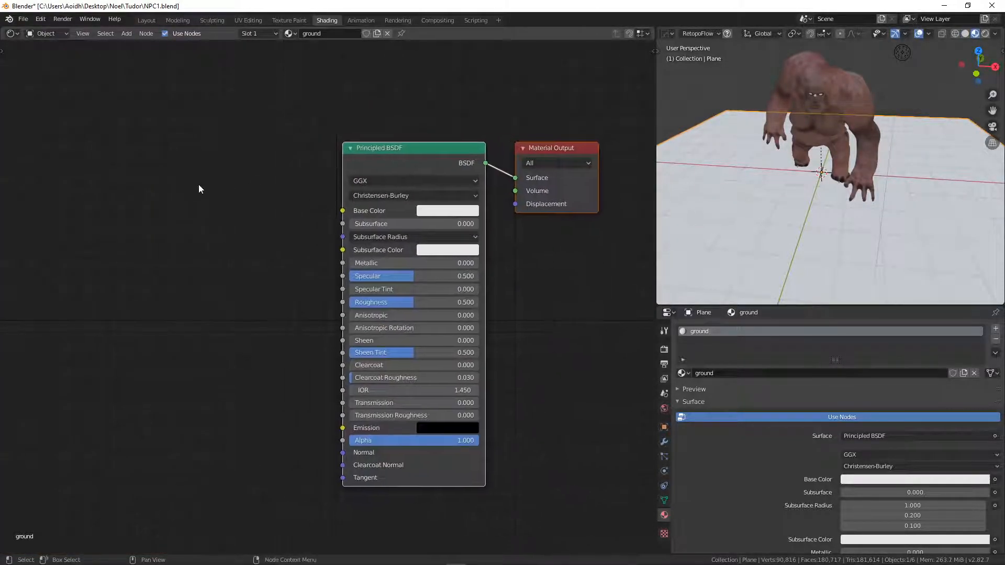
Add an Image Texture node to the ground material and load Dried_Soil_001_COLOR.jpg from the Textures folder's Dried_Soil_001 subfolder.
{"action": "key", "text": "shift+a"}
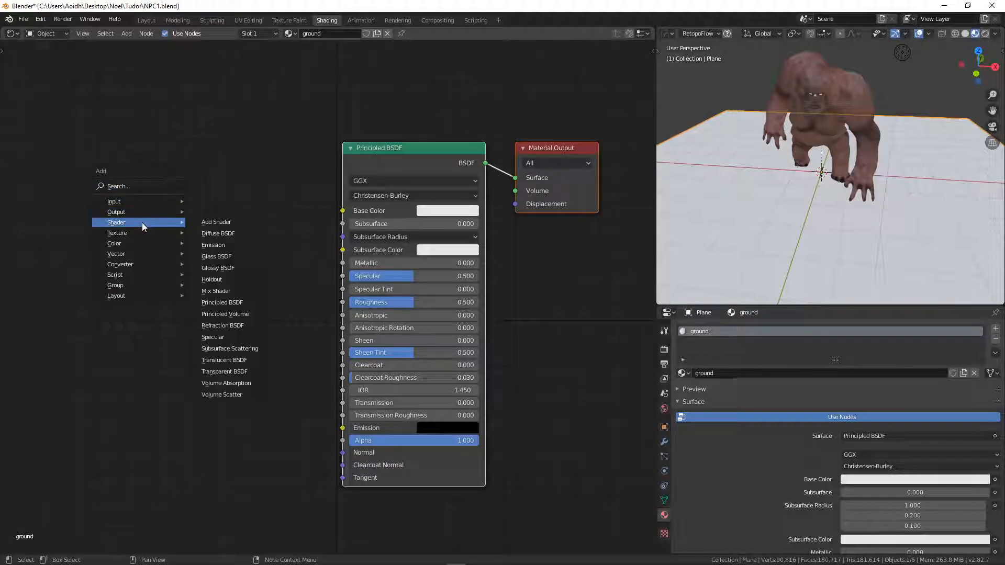
{"action": "mouse_move", "coordinate": [133, 230]}
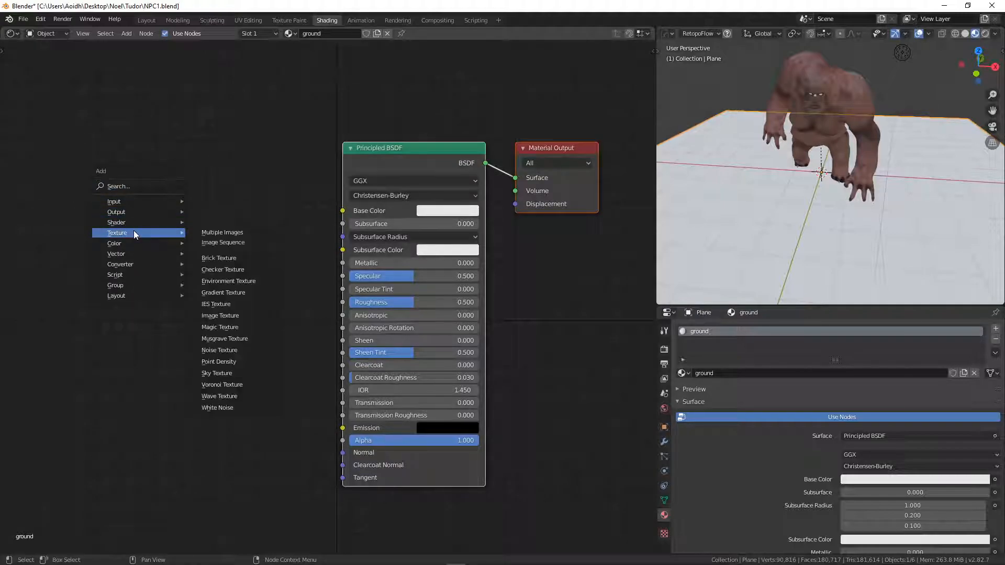
{"action": "left_click", "coordinate": [229, 315]}
{"action": "left_click", "coordinate": [119, 163]}
{"action": "left_click", "coordinate": [224, 203]}
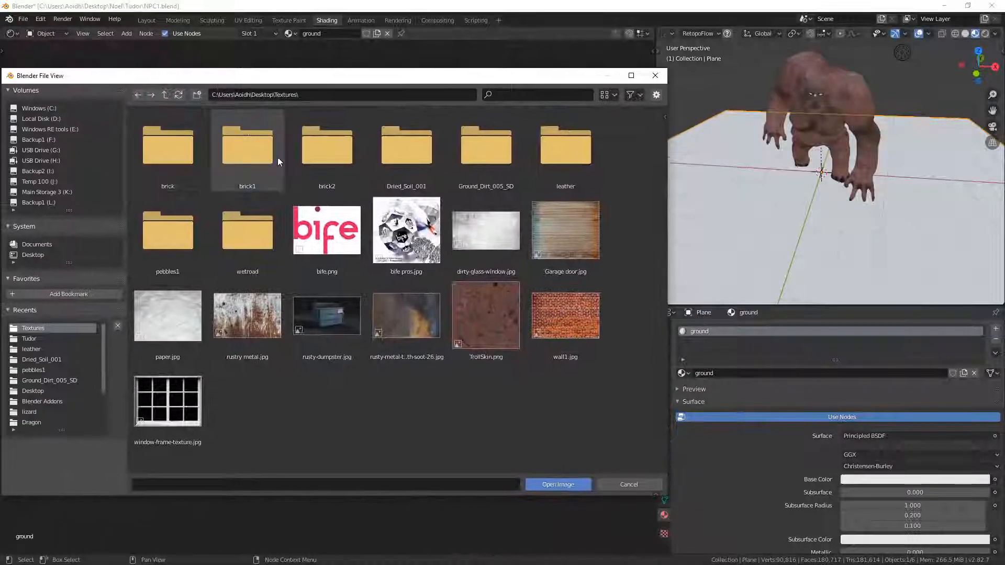
{"action": "double_click", "coordinate": [411, 129]}
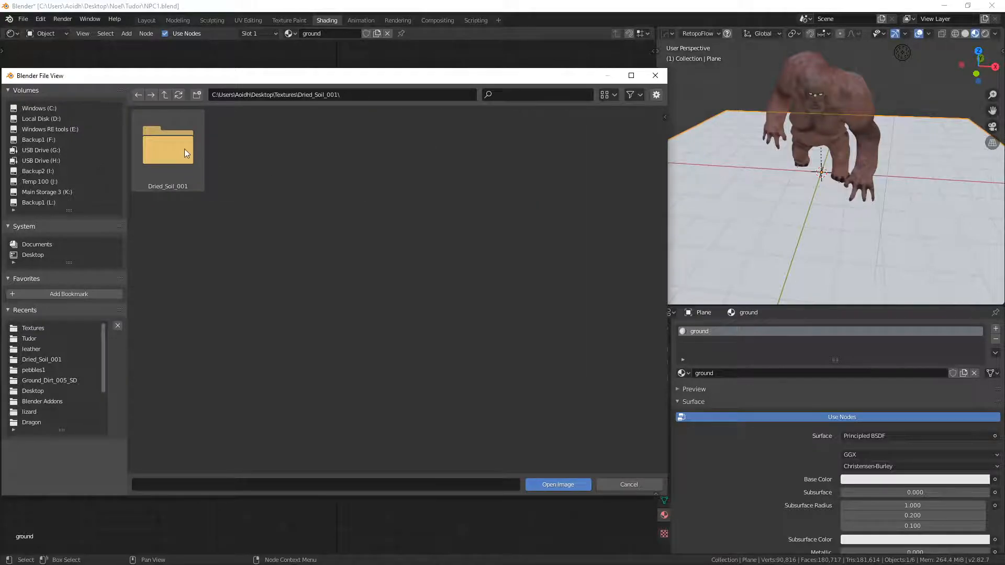
{"action": "double_click", "coordinate": [185, 153]}
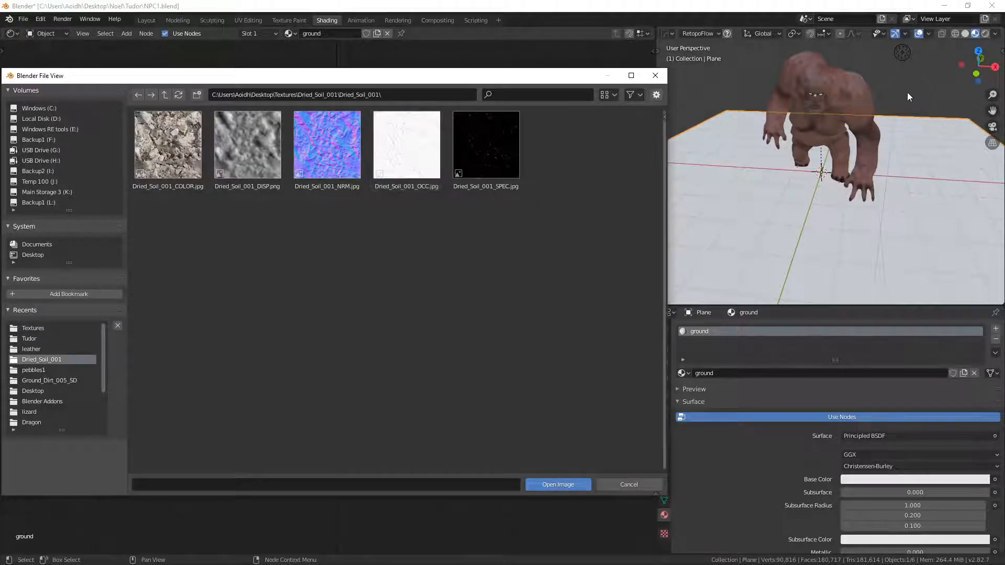
{"action": "left_click", "coordinate": [181, 156]}
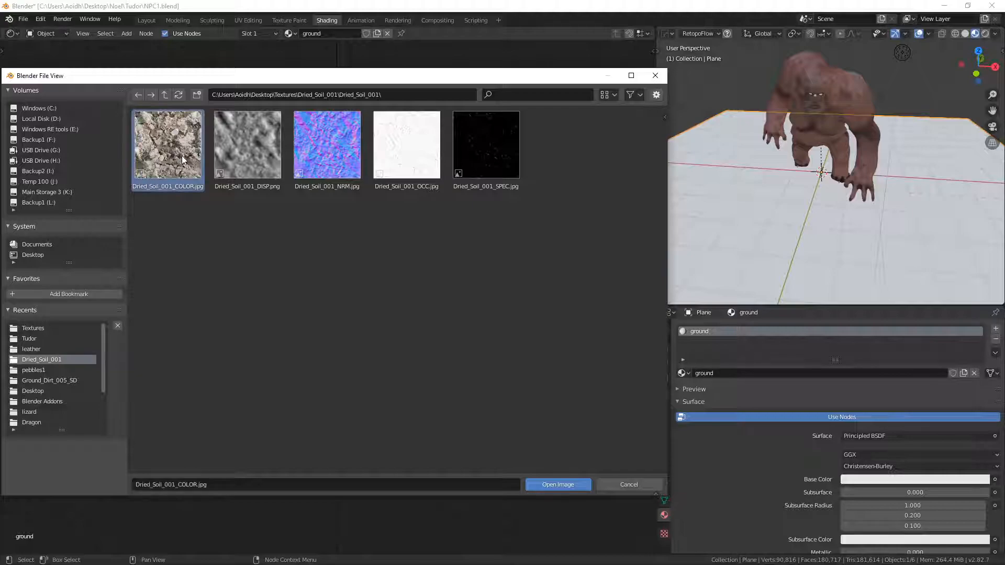
{"action": "left_click", "coordinate": [559, 485]}
Connect the soil texture's Color output to the Principled BSDF's Base Color and collapse the texture node.
{"action": "left_click_drag", "start_coordinate": [254, 173], "coordinate": [266, 180]}
{"action": "left_click_drag", "start_coordinate": [334, 207], "coordinate": [345, 209]}
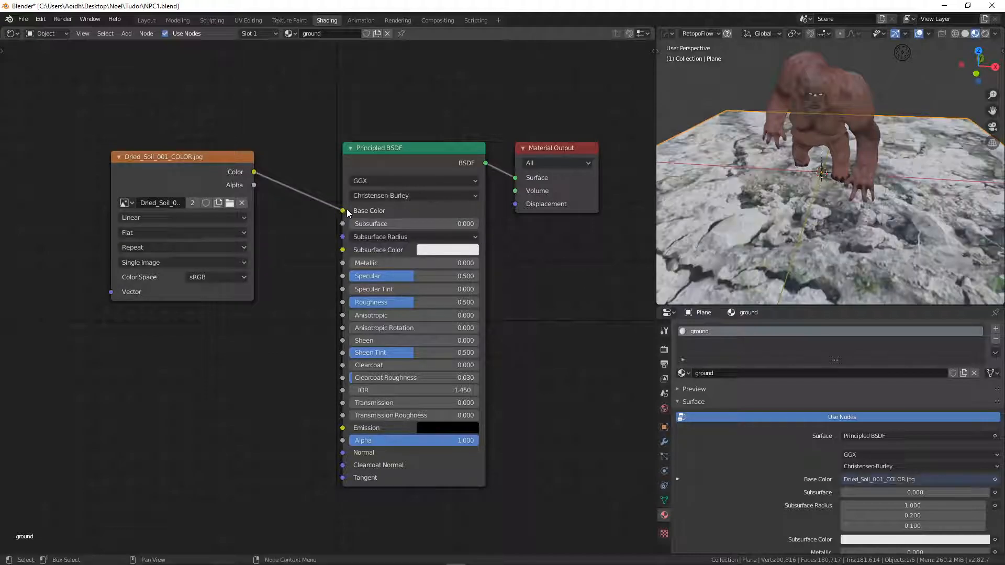
{"action": "left_click", "coordinate": [120, 156]}
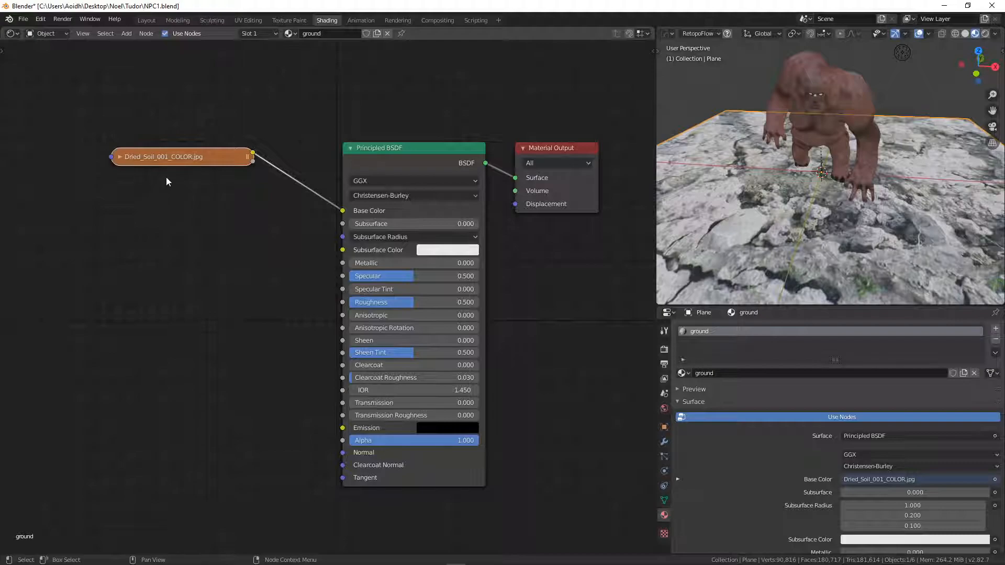
Feed Dried_Soil_001_SPEC.jpg into the Principled BSDF's Specular input through a duplicate of the color texture node, placed below the original.
{"action": "key", "text": "shift+d"}
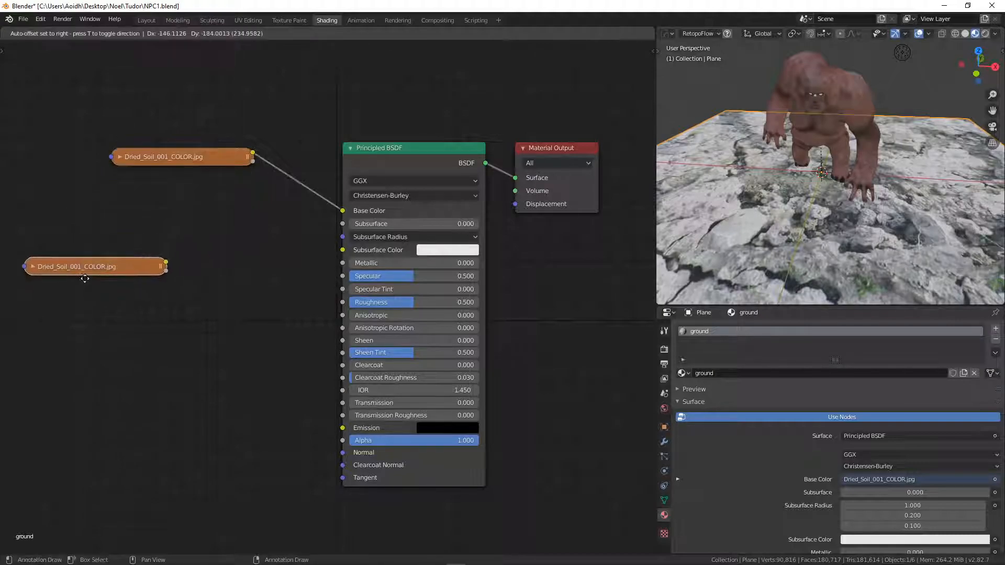
{"action": "left_click", "coordinate": [39, 263]}
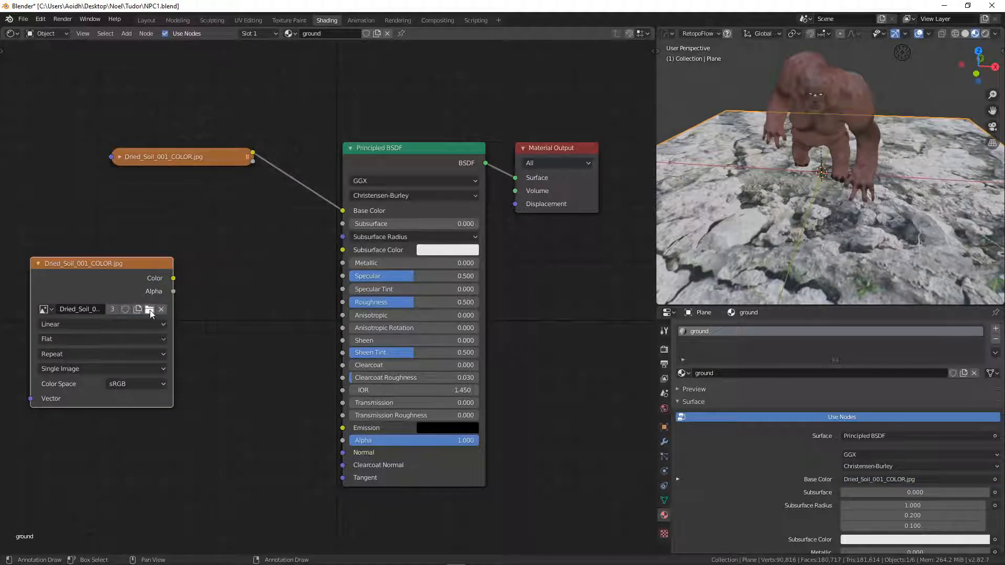
{"action": "left_click_drag", "start_coordinate": [1004, 94], "coordinate": [365, 92]}
{"action": "left_click", "coordinate": [526, 165]}
{"action": "left_click", "coordinate": [600, 495]}
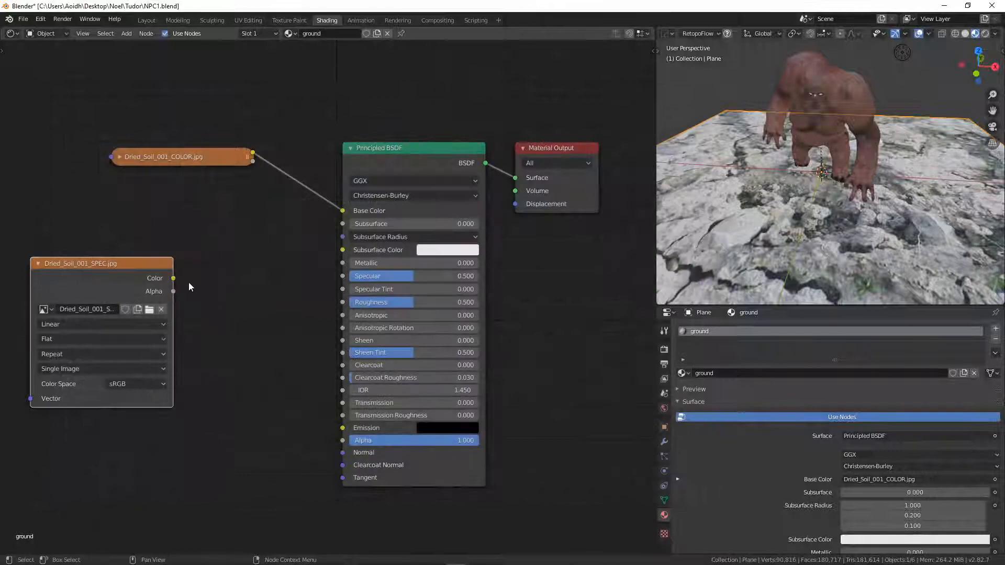
{"action": "left_click_drag", "start_coordinate": [175, 279], "coordinate": [345, 276]}
{"action": "left_click_drag", "start_coordinate": [128, 259], "coordinate": [116, 197]}
{"action": "key", "text": "shift+s"}
{"action": "mouse_move", "coordinate": [107, 337]}
{"action": "mouse_move", "coordinate": [84, 368]}
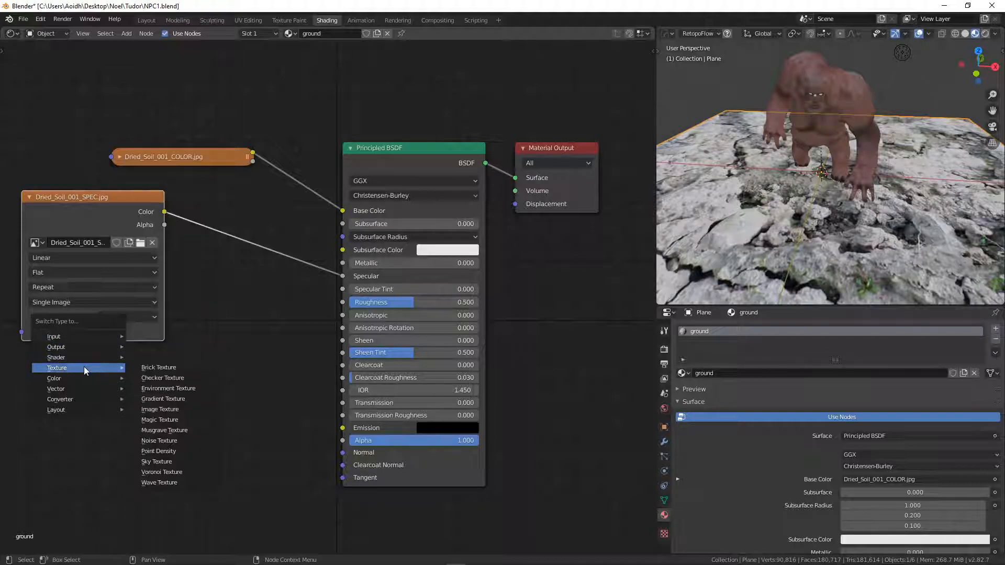
{"action": "left_click", "coordinate": [163, 409]}
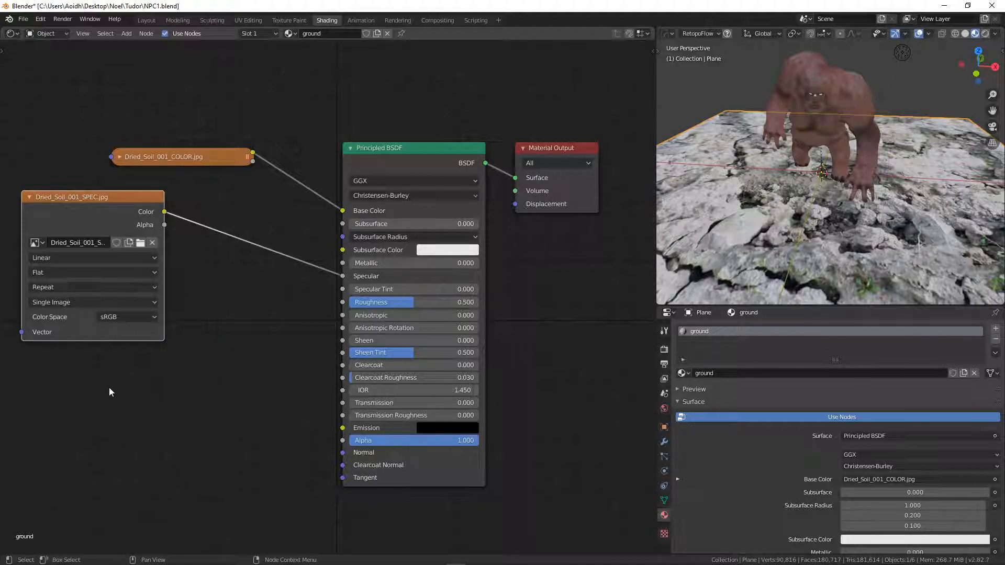
{"action": "scroll", "coordinate": [106, 391], "scroll_direction": "down", "scroll_amount": 6}
{"action": "scroll", "coordinate": [109, 391], "scroll_direction": "up", "scroll_amount": 5}
{"action": "key", "text": "shift+s"}
{"action": "mouse_move", "coordinate": [109, 391]}
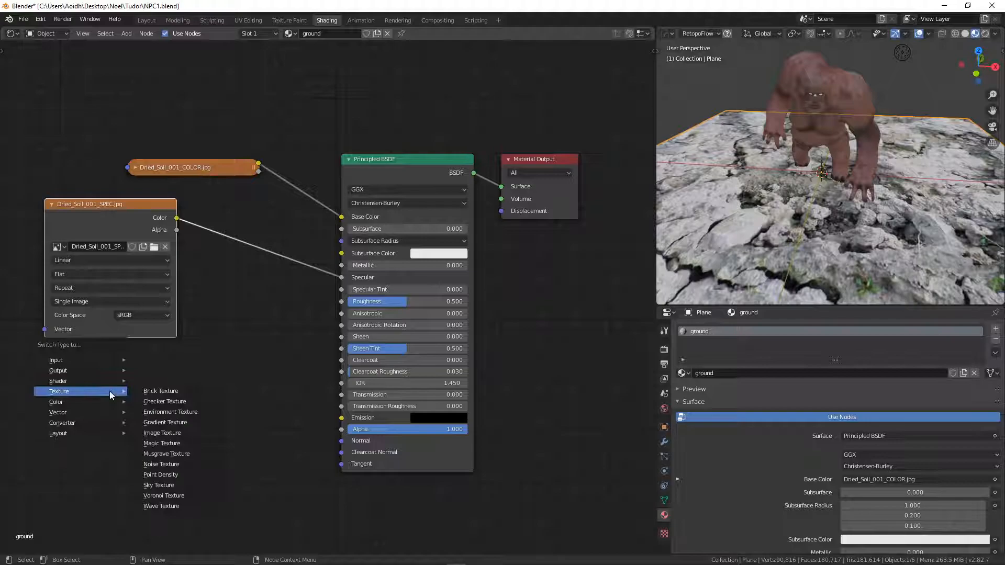
{"action": "key", "text": "Escape"}
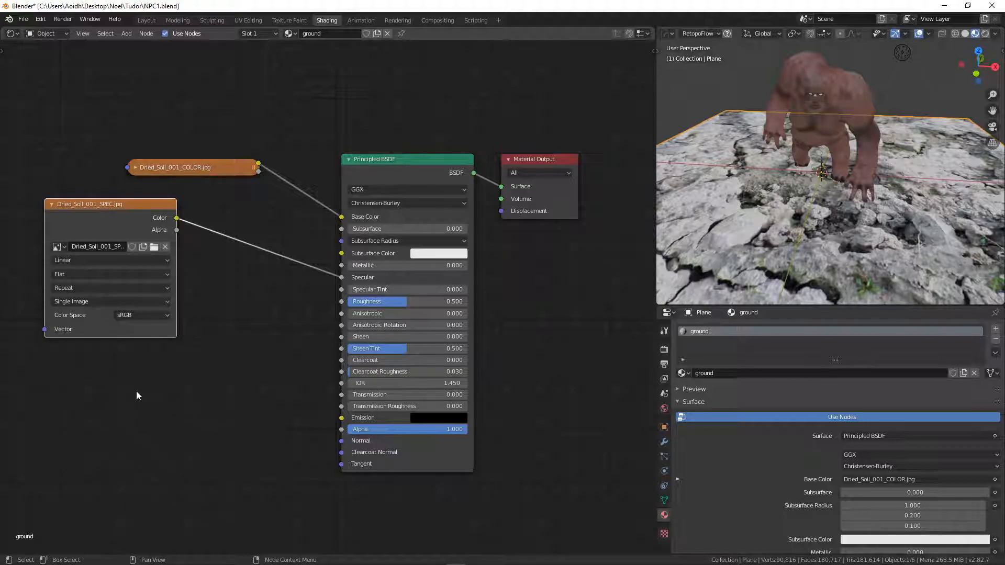
{"action": "scroll", "coordinate": [426, 326], "scroll_direction": "down", "scroll_amount": 5}
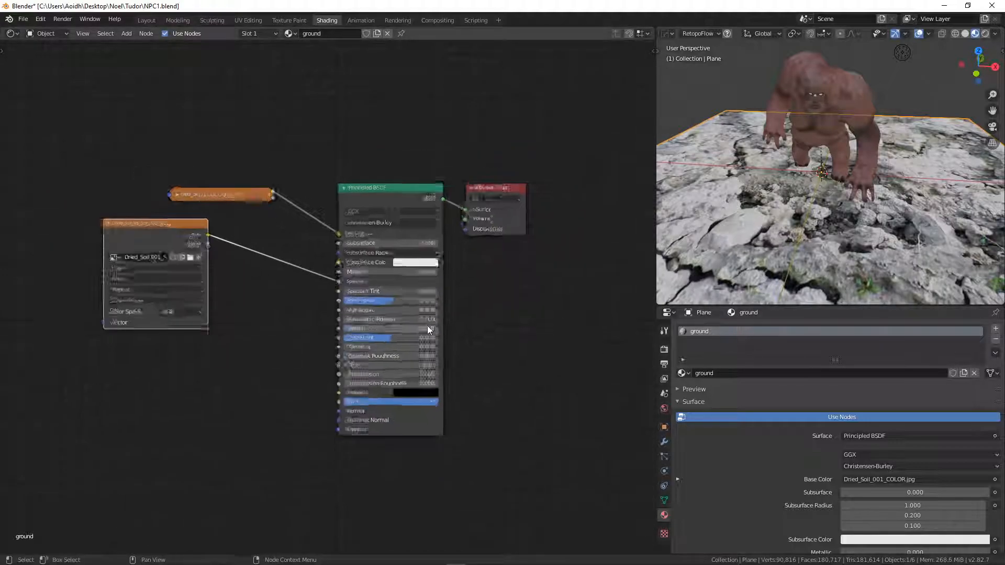
{"action": "scroll", "coordinate": [421, 336], "scroll_direction": "up", "scroll_amount": 5}
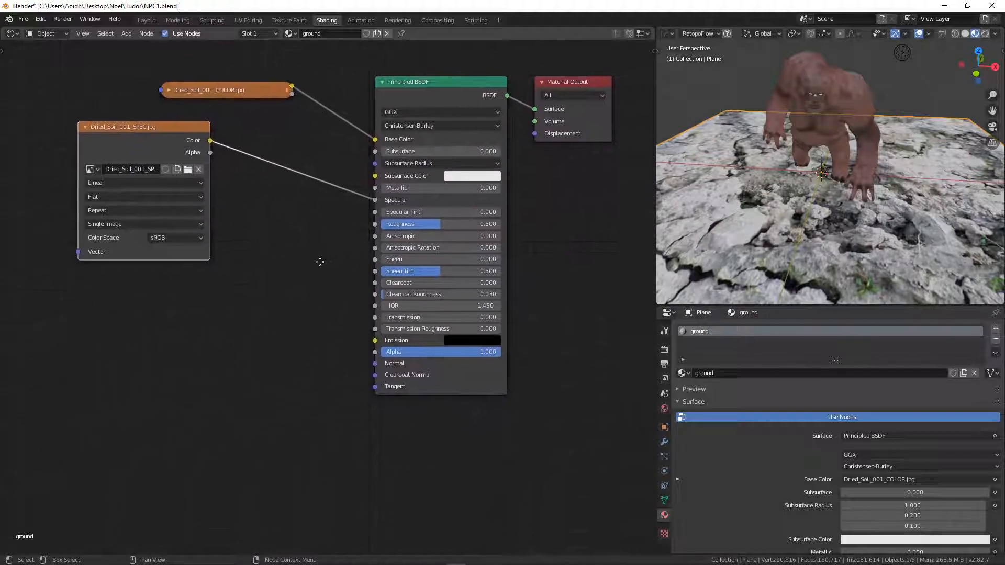
{"action": "key", "text": "shift+s"}
{"action": "mouse_move", "coordinate": [225, 296]}
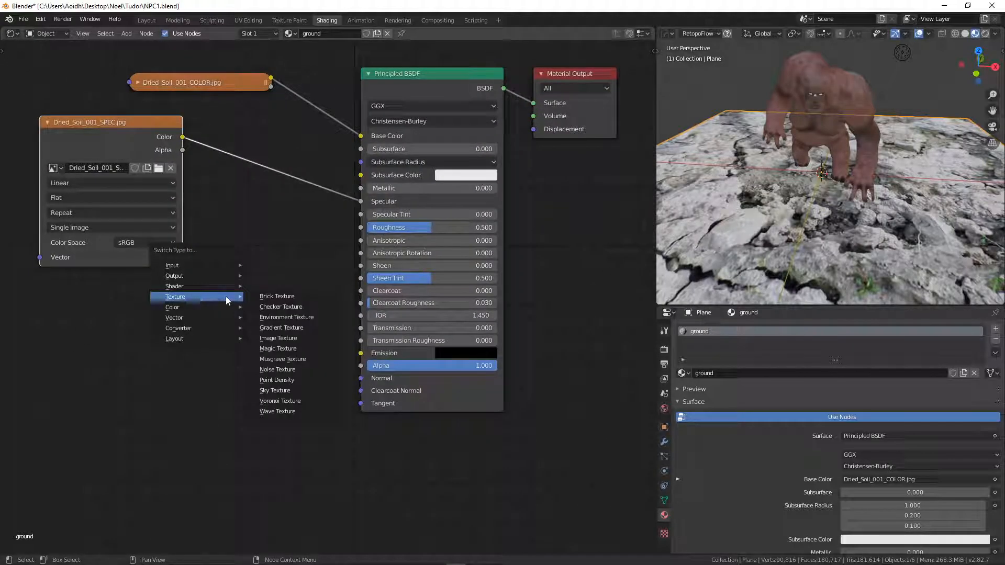
{"action": "left_click", "coordinate": [286, 338]}
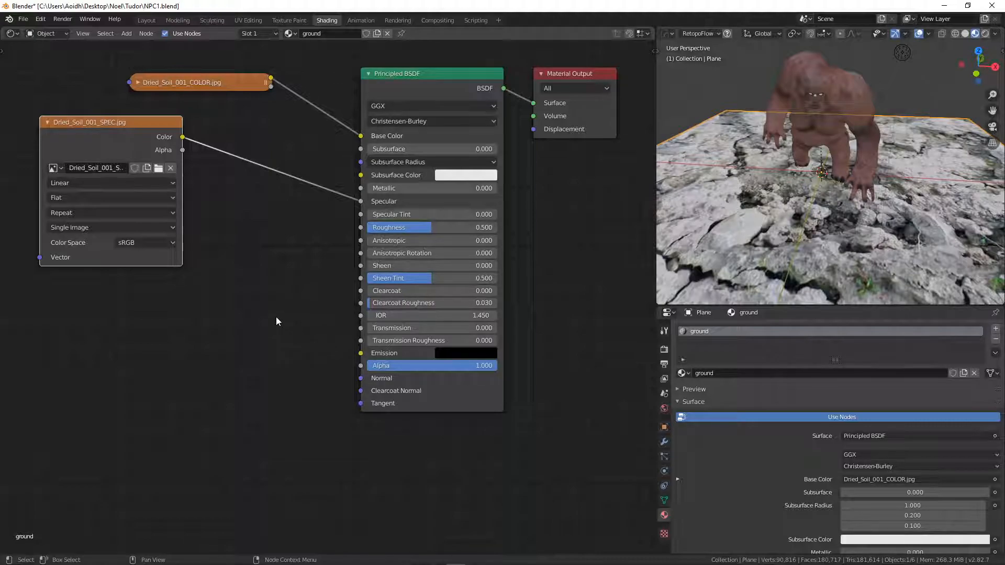
Move the Dried_Soil_001_SPEC.jpg texture node slightly away from the Principled BSDF to free space around it.
{"action": "scroll", "coordinate": [276, 316], "scroll_direction": "down", "scroll_amount": 2}
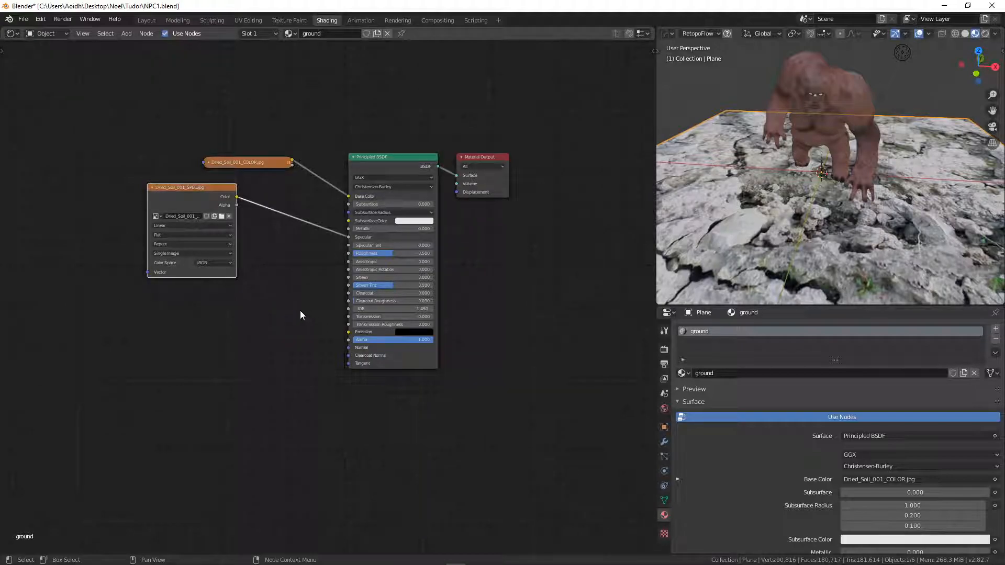
{"action": "scroll", "coordinate": [304, 314], "scroll_direction": "down", "scroll_amount": 2}
{"action": "scroll", "coordinate": [281, 328], "scroll_direction": "up", "scroll_amount": 5}
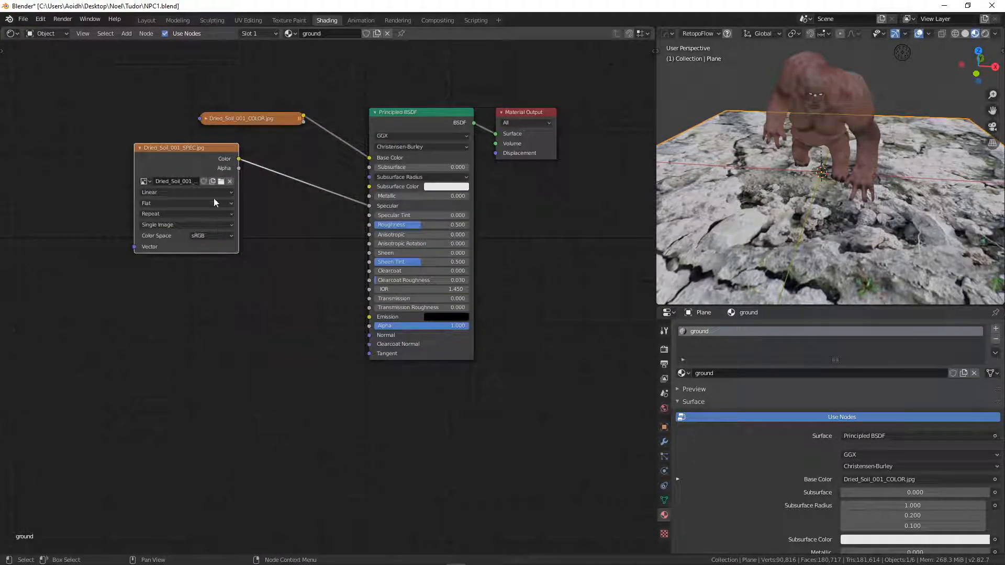
{"action": "left_click_drag", "start_coordinate": [207, 163], "coordinate": [188, 180]}
{"action": "key", "text": "shift+a"}
{"action": "mouse_move", "coordinate": [194, 236]}
{"action": "left_click", "coordinate": [227, 262]}
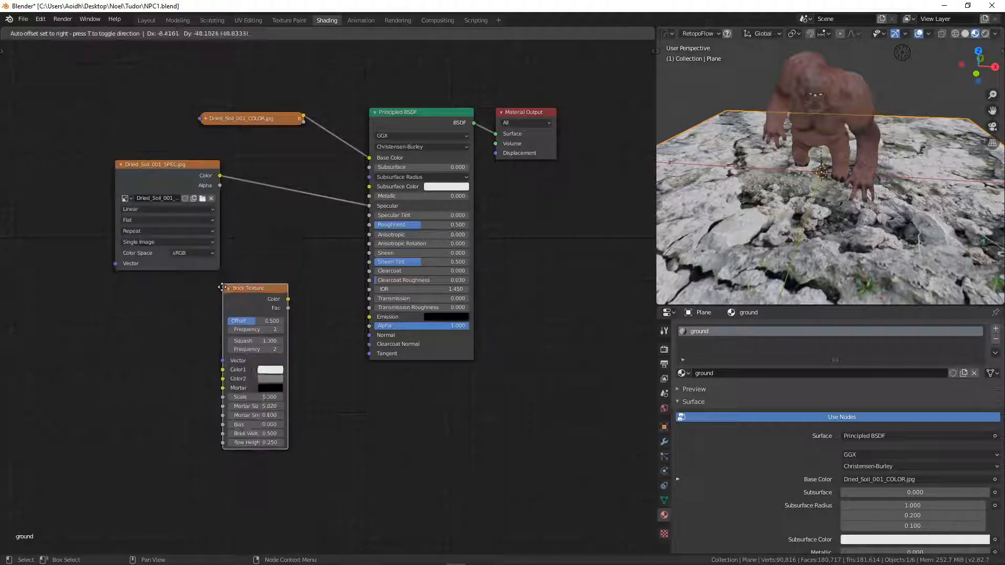
{"action": "left_click", "coordinate": [133, 324]}
Add an Image Texture node below the specular texture node and delete the stray Brick Texture node.
{"action": "key", "text": "shift+a"}
{"action": "mouse_move", "coordinate": [168, 314]}
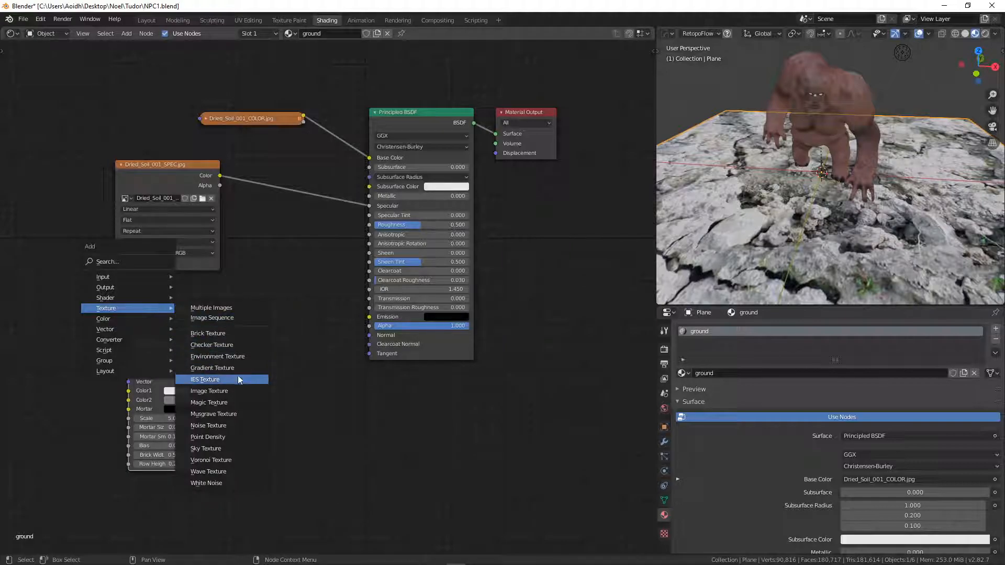
{"action": "left_click", "coordinate": [209, 391]}
{"action": "left_click", "coordinate": [227, 314]}
{"action": "left_click", "coordinate": [167, 310]}
{"action": "key", "text": "x"}
{"action": "left_click_drag", "start_coordinate": [277, 316], "coordinate": [182, 317]}
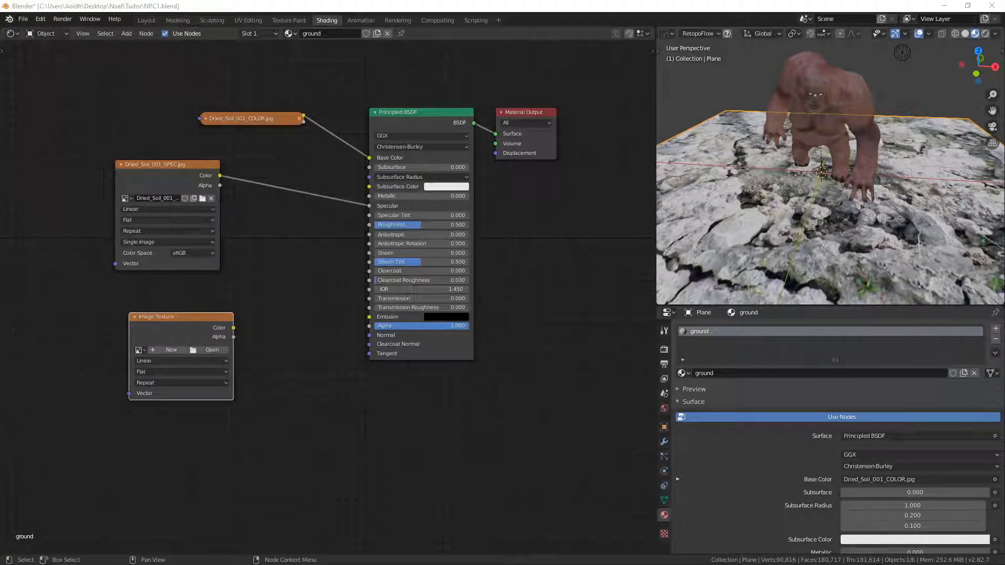
Load Dried_Soil_001_NRM.jpg into the empty Image Texture node and set its color space to Non-Color.
{"action": "left_click", "coordinate": [212, 350]}
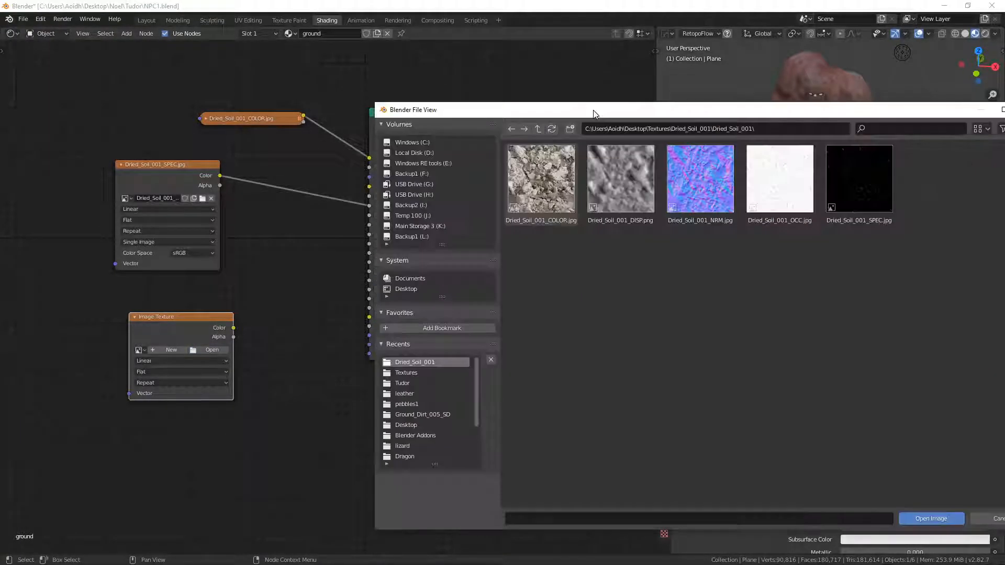
{"action": "left_click", "coordinate": [259, 155]}
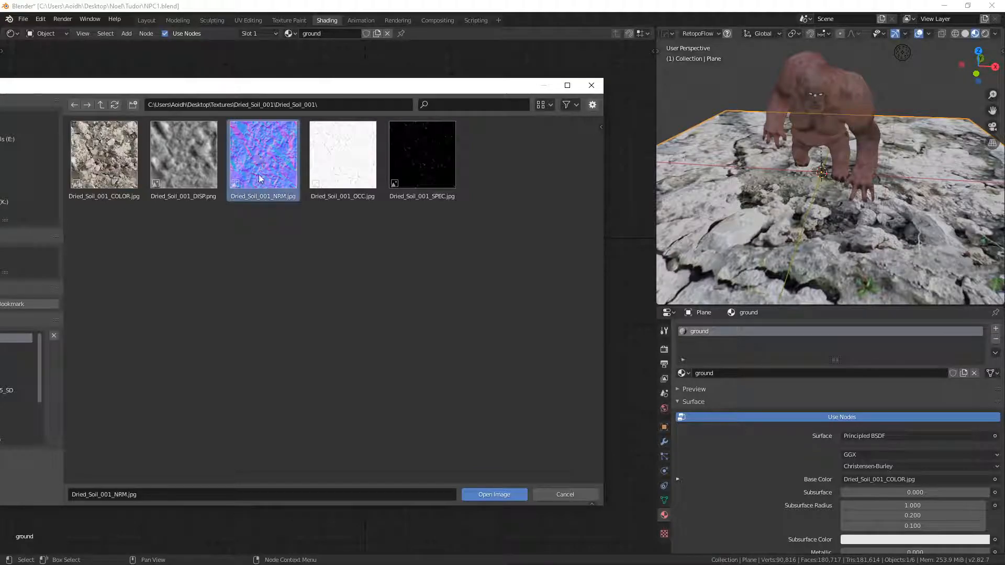
{"action": "left_click", "coordinate": [472, 493]}
{"action": "left_click_drag", "start_coordinate": [185, 319], "coordinate": [112, 316]}
{"action": "left_click", "coordinate": [133, 401]}
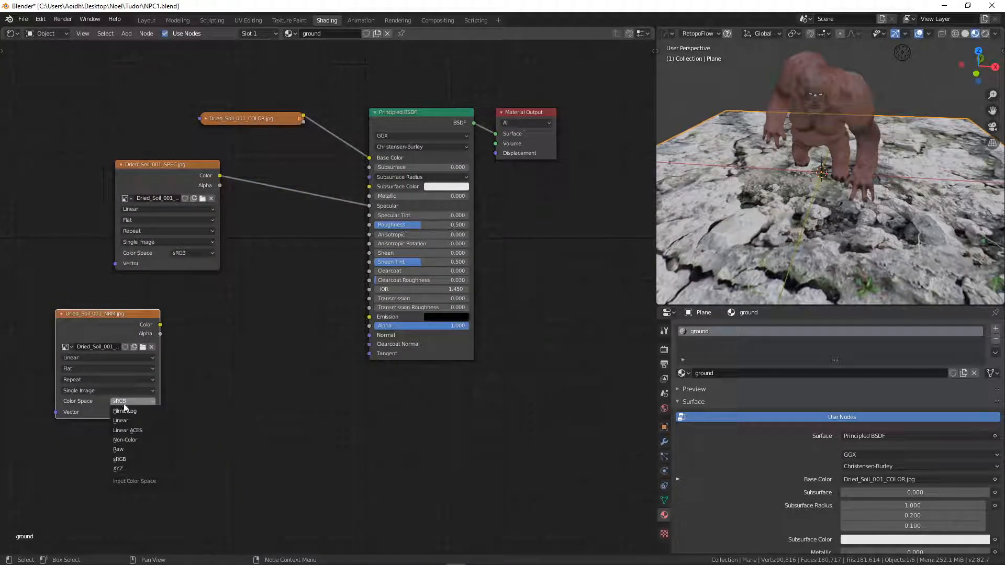
{"action": "left_click", "coordinate": [135, 441]}
Route the normal texture's Color through a new Normal Map node with strength 1.6 into the Principled BSDF's Normal input.
{"action": "key", "text": "shift+a"}
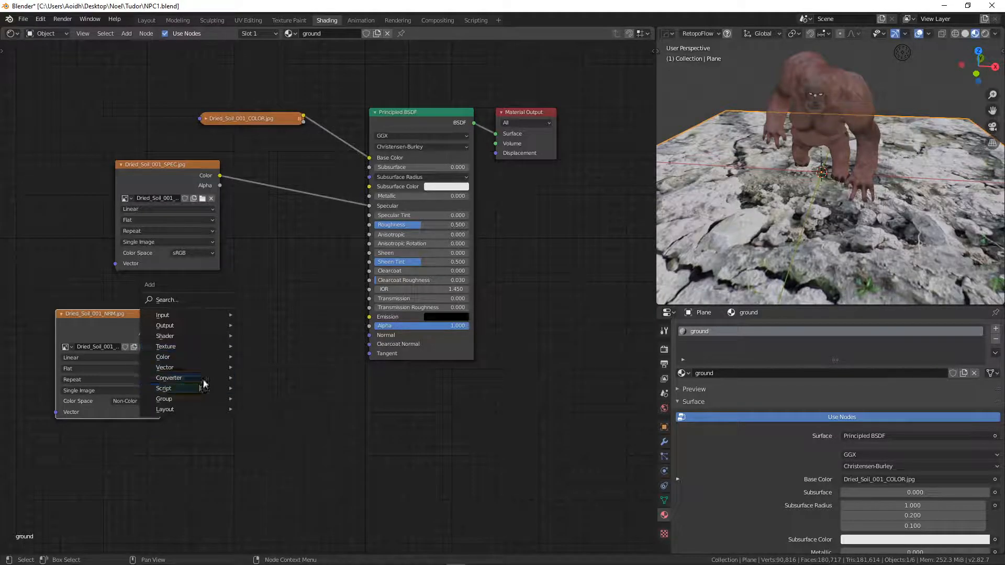
{"action": "mouse_move", "coordinate": [212, 368]}
{"action": "left_click", "coordinate": [272, 414]}
{"action": "left_click", "coordinate": [204, 325]}
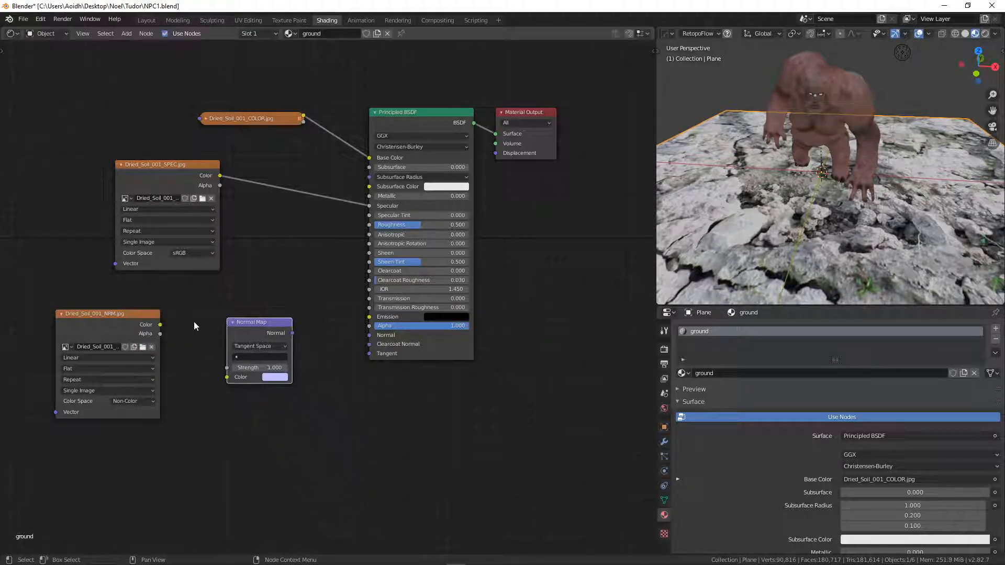
{"action": "left_click_drag", "start_coordinate": [161, 325], "coordinate": [227, 376]}
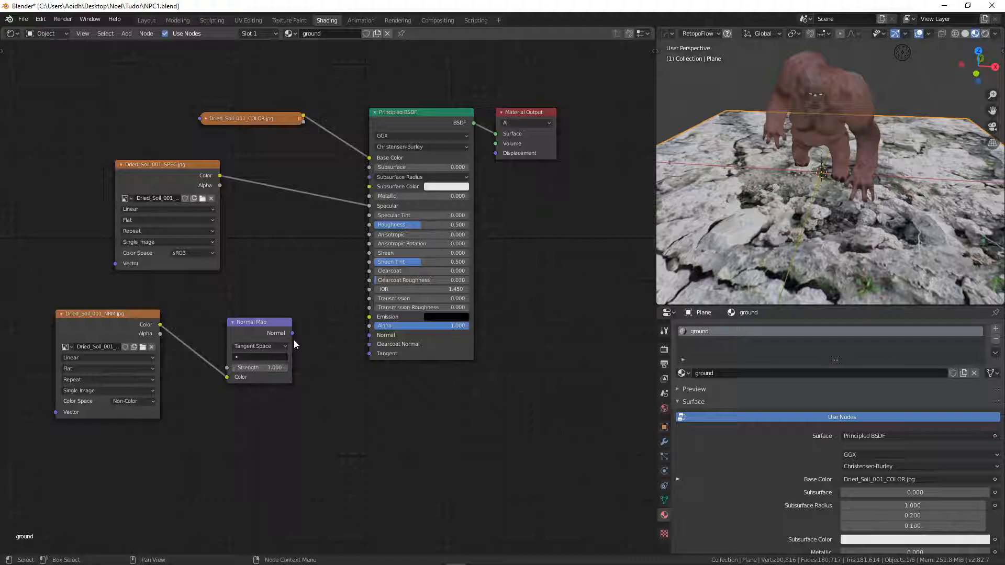
{"action": "left_click_drag", "start_coordinate": [293, 334], "coordinate": [369, 335]}
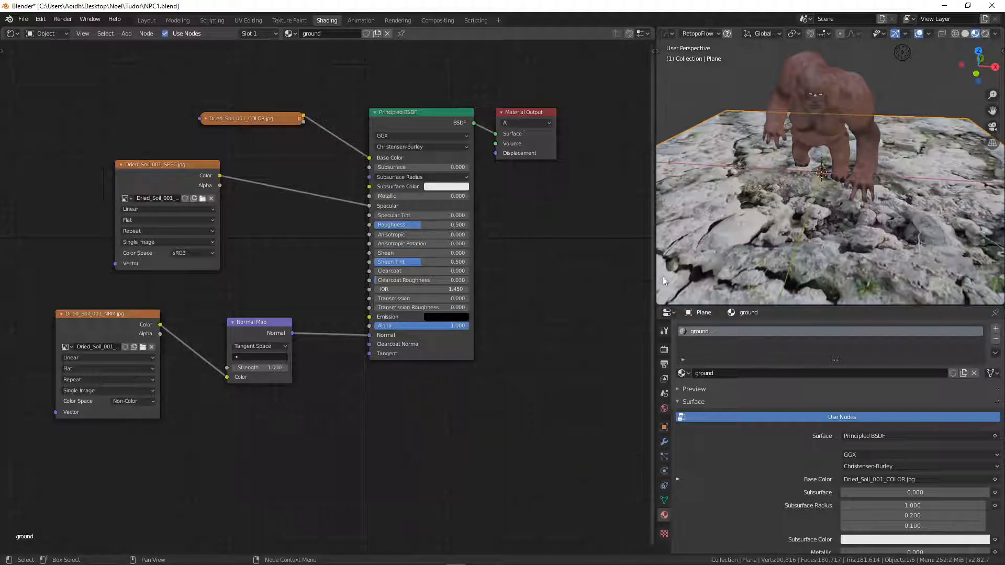
{"action": "left_click_drag", "start_coordinate": [259, 367], "coordinate": [278, 367]}
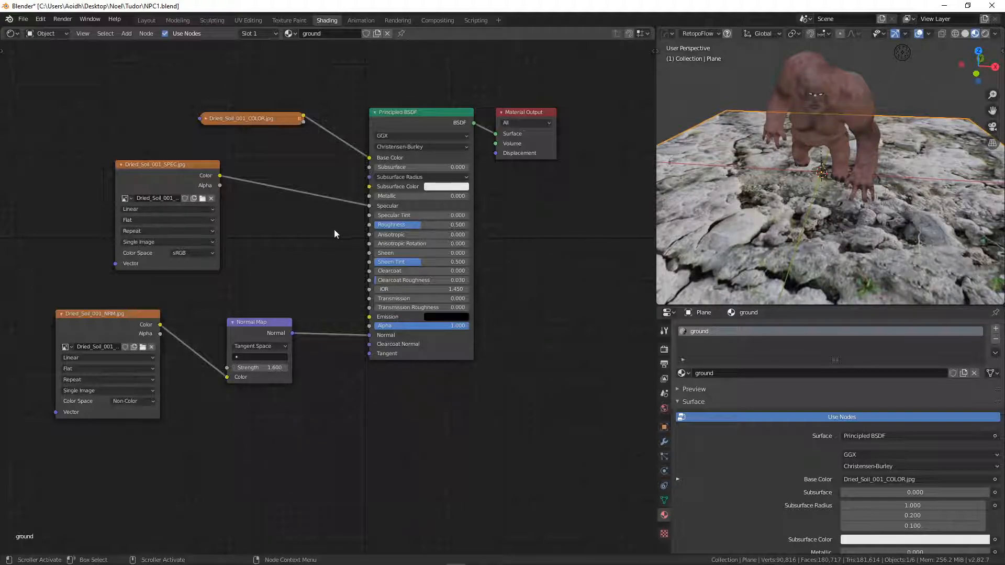
Switch the viewport to rendered shading and examine the ground's surface and texture scale from above.
{"action": "left_click", "coordinate": [986, 34]}
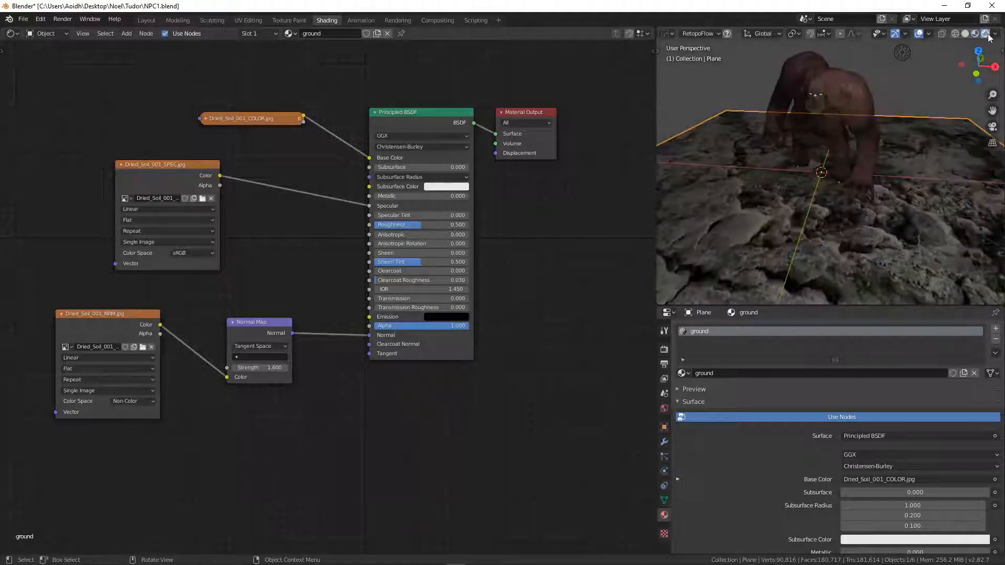
{"action": "scroll", "coordinate": [768, 230], "scroll_direction": "down", "scroll_amount": 5}
{"action": "middle_click_drag", "start_coordinate": [765, 228], "coordinate": [827, 272]}
{"action": "scroll", "coordinate": [845, 221], "scroll_direction": "up", "scroll_amount": 4}
{"action": "scroll", "coordinate": [816, 234], "scroll_direction": "up", "scroll_amount": 2}
{"action": "scroll", "coordinate": [804, 228], "scroll_direction": "down", "scroll_amount": 2}
{"action": "scroll", "coordinate": [811, 239], "scroll_direction": "down", "scroll_amount": 4}
{"action": "middle_click_drag", "start_coordinate": [811, 238], "coordinate": [804, 267]}
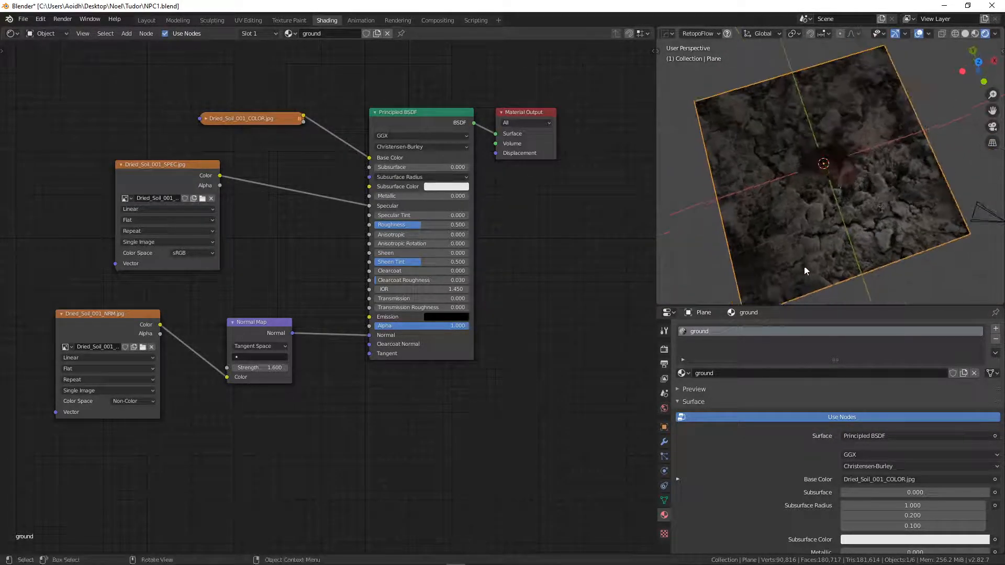
{"action": "scroll", "coordinate": [805, 244], "scroll_direction": "up", "scroll_amount": 4}
{"action": "scroll", "coordinate": [808, 235], "scroll_direction": "down", "scroll_amount": 4}
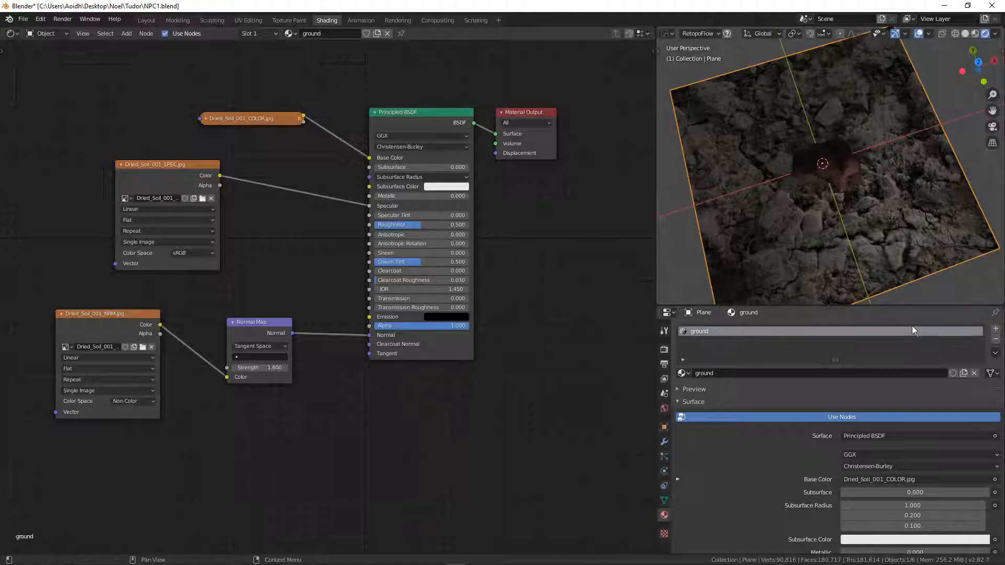
{"action": "key", "text": "s"}
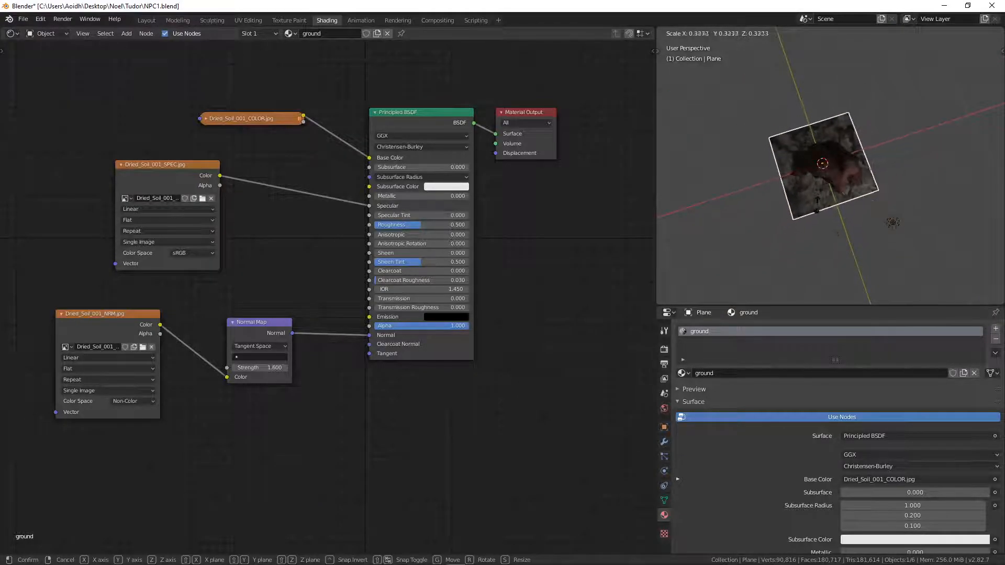
{"action": "right_click", "coordinate": [812, 205]}
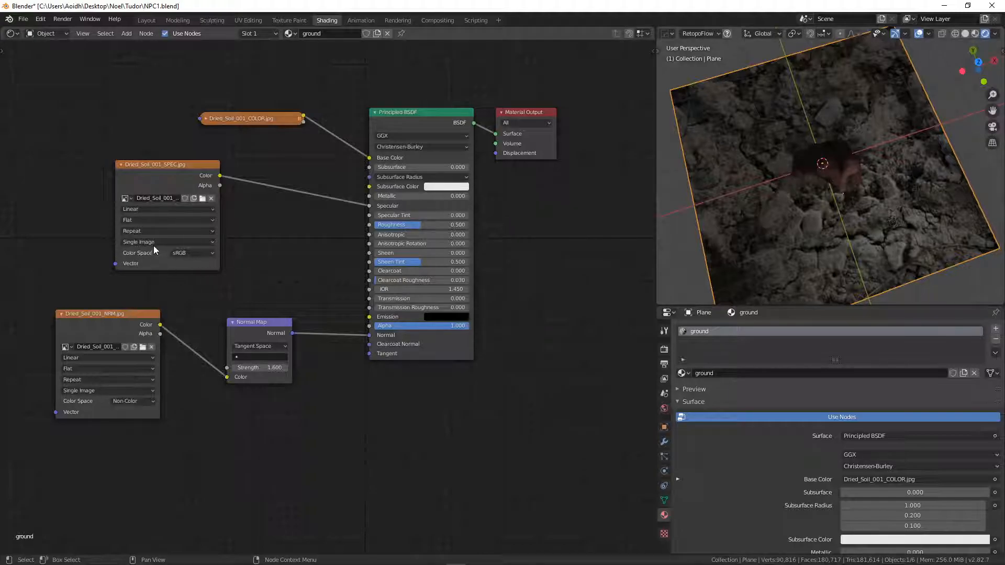
Move the normal texture node closer to the Normal Map node.
{"action": "left_click_drag", "start_coordinate": [132, 317], "coordinate": [154, 329]}
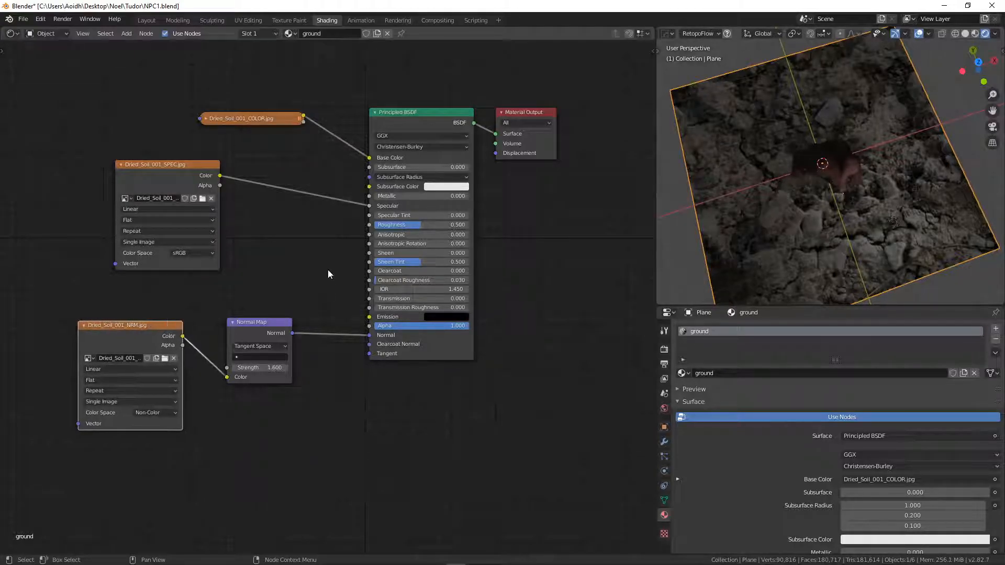
{"action": "middle_click_drag", "start_coordinate": [104, 229], "coordinate": [331, 253]}
{"action": "scroll", "coordinate": [253, 225], "scroll_direction": "up", "scroll_amount": 1}
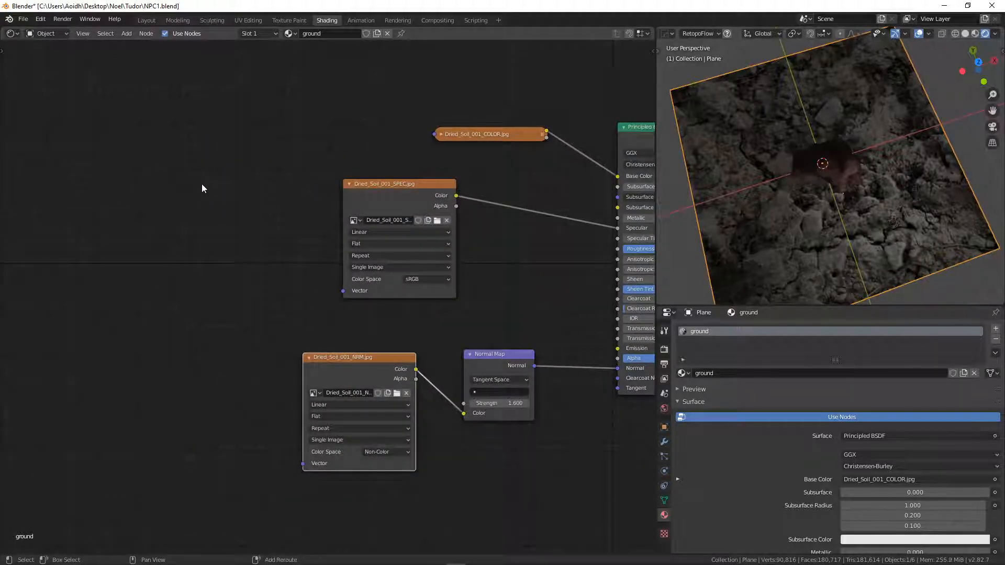
Add a Mapping node in the free space before the three soil texture nodes.
{"action": "key", "text": "shift+a"}
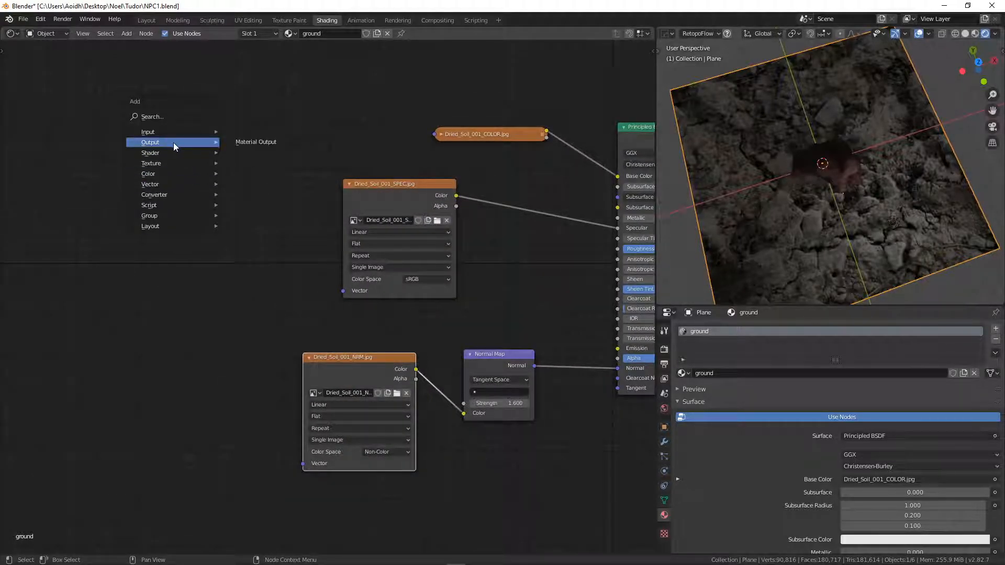
{"action": "mouse_move", "coordinate": [185, 133]}
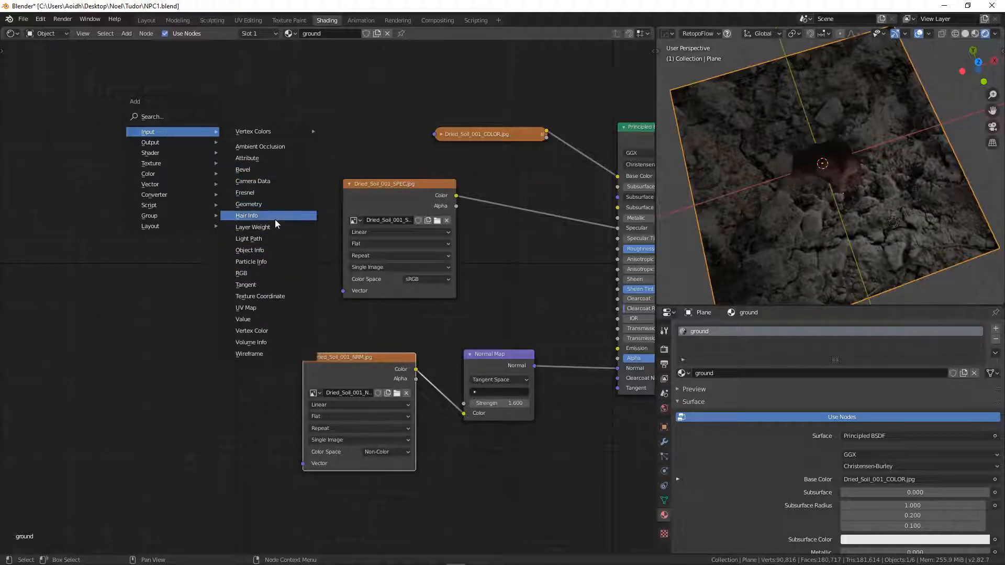
{"action": "mouse_move", "coordinate": [196, 184]}
{"action": "left_click", "coordinate": [253, 204]}
{"action": "left_click", "coordinate": [158, 143]}
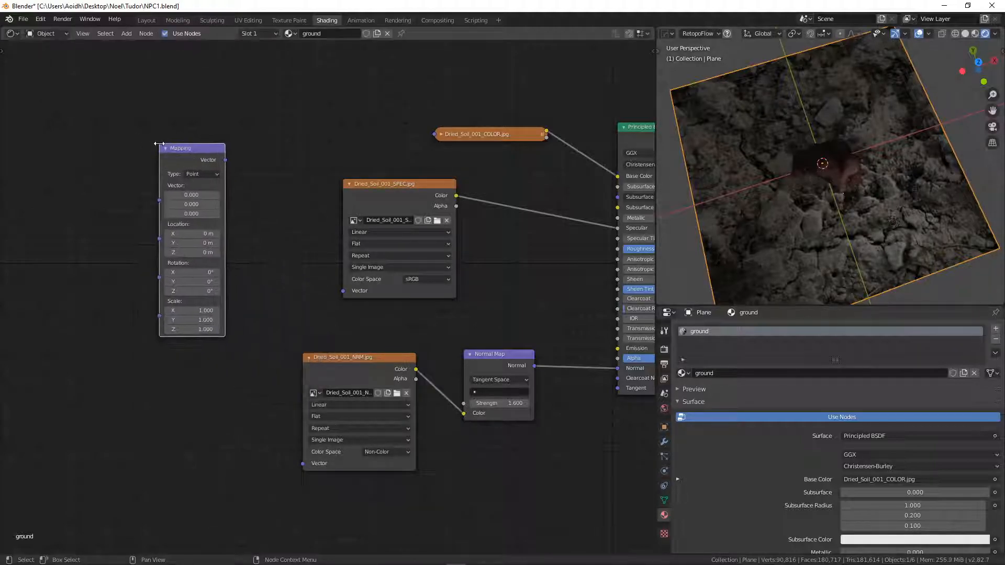
{"action": "left_click_drag", "start_coordinate": [198, 152], "coordinate": [186, 146]}
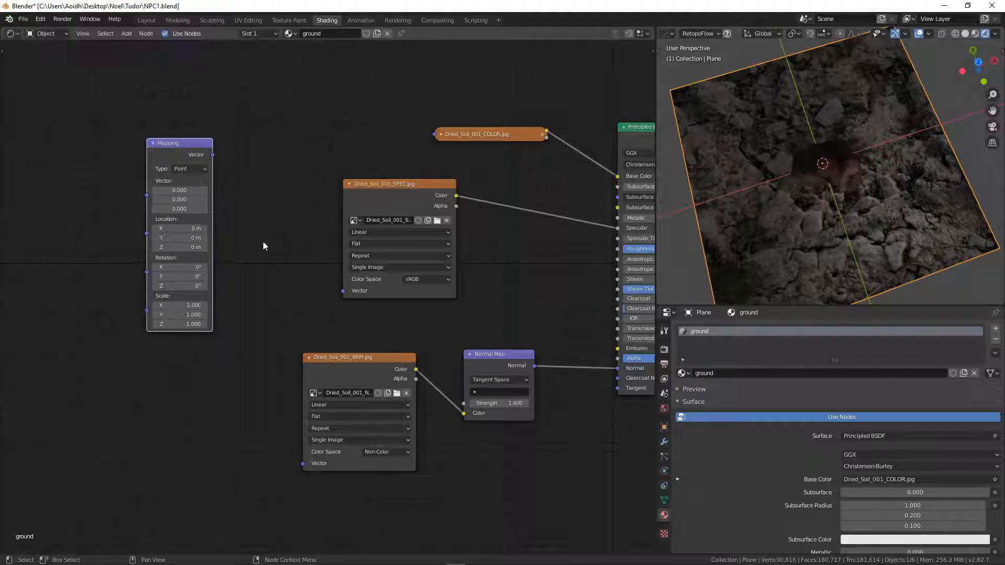
Try driving the color, specular and normal textures from the Mapping node's Vector output, and delete the Mapping node.
{"action": "left_click_drag", "start_coordinate": [215, 154], "coordinate": [436, 134]}
{"action": "left_click_drag", "start_coordinate": [213, 154], "coordinate": [343, 291]}
{"action": "left_click_drag", "start_coordinate": [213, 154], "coordinate": [303, 464]}
{"action": "middle_click_drag", "start_coordinate": [825, 152], "coordinate": [823, 169]}
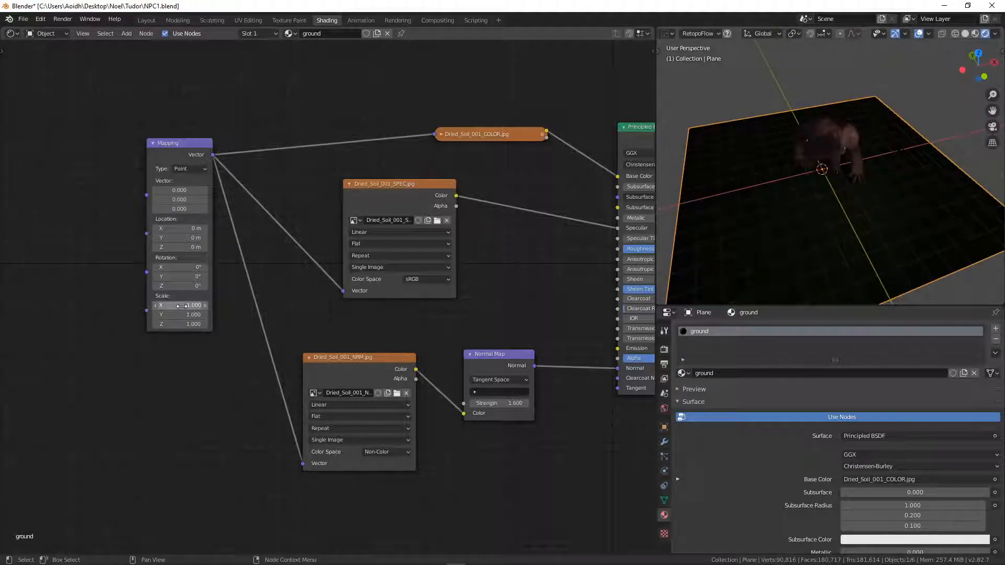
{"action": "left_click", "coordinate": [188, 146]}
{"action": "key", "text": "x"}
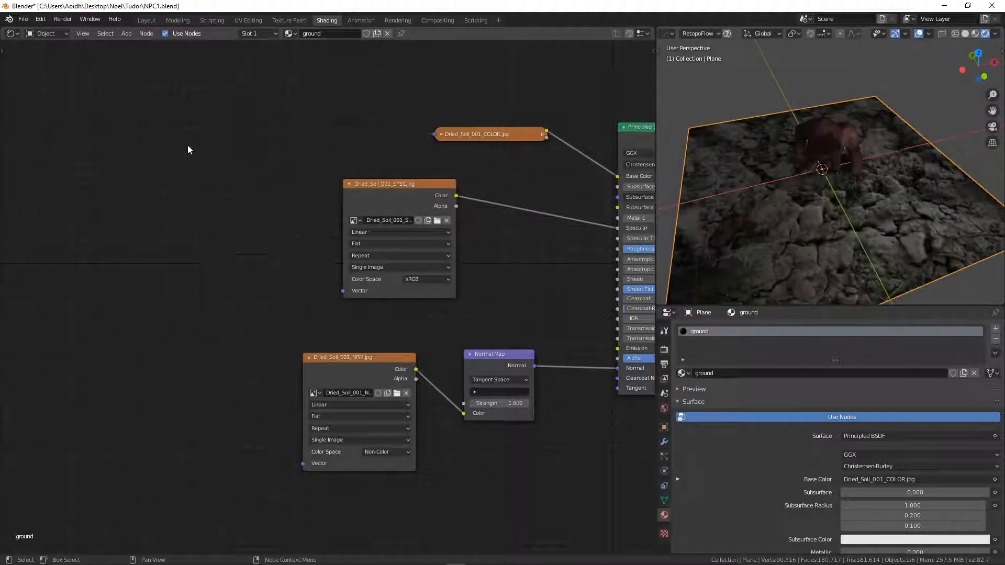
Open the UV Editing workspace and show the whole ground plane in rendered shading.
{"action": "middle_click_drag", "start_coordinate": [291, 204], "coordinate": [208, 190]}
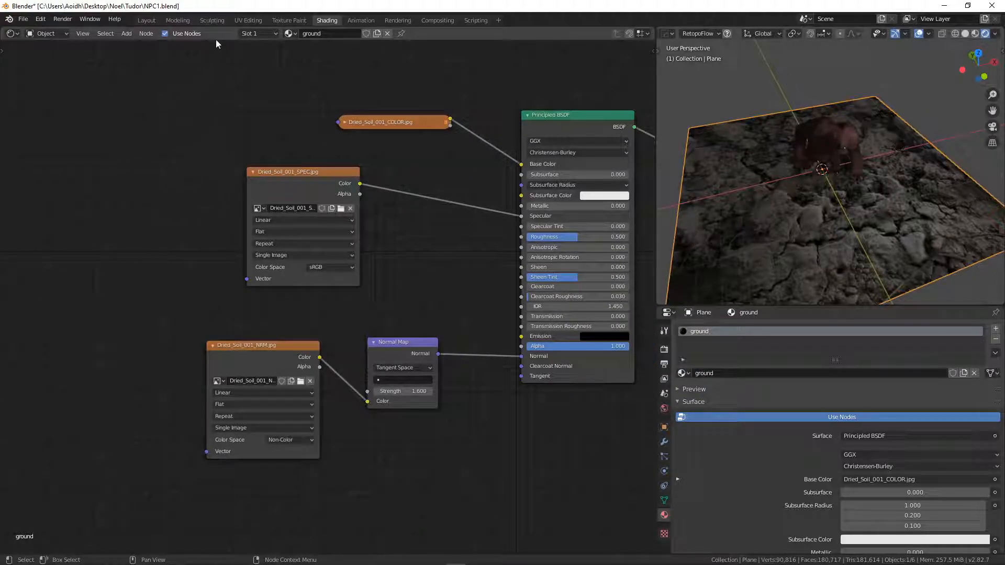
{"action": "left_click", "coordinate": [248, 20]}
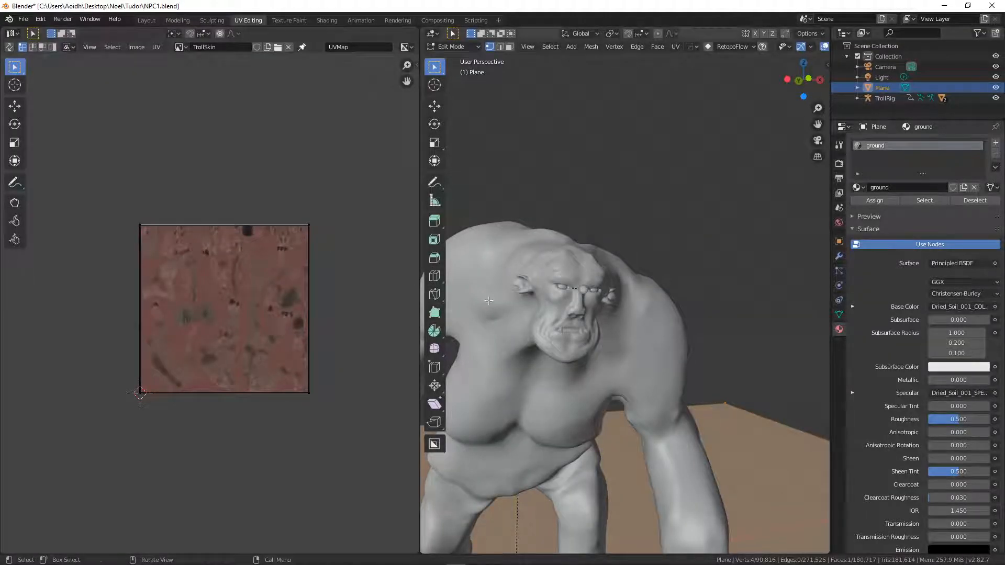
{"action": "scroll", "coordinate": [771, 48], "scroll_direction": "down", "scroll_amount": 4}
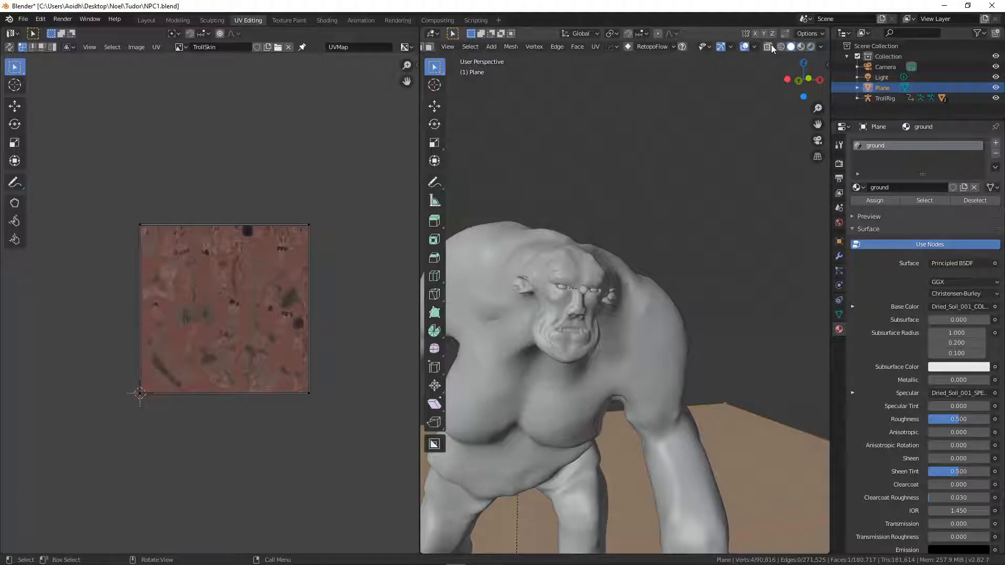
{"action": "left_click", "coordinate": [810, 46]}
{"action": "scroll", "coordinate": [710, 281], "scroll_direction": "down", "scroll_amount": 3}
{"action": "middle_click_drag", "start_coordinate": [671, 292], "coordinate": [635, 375]}
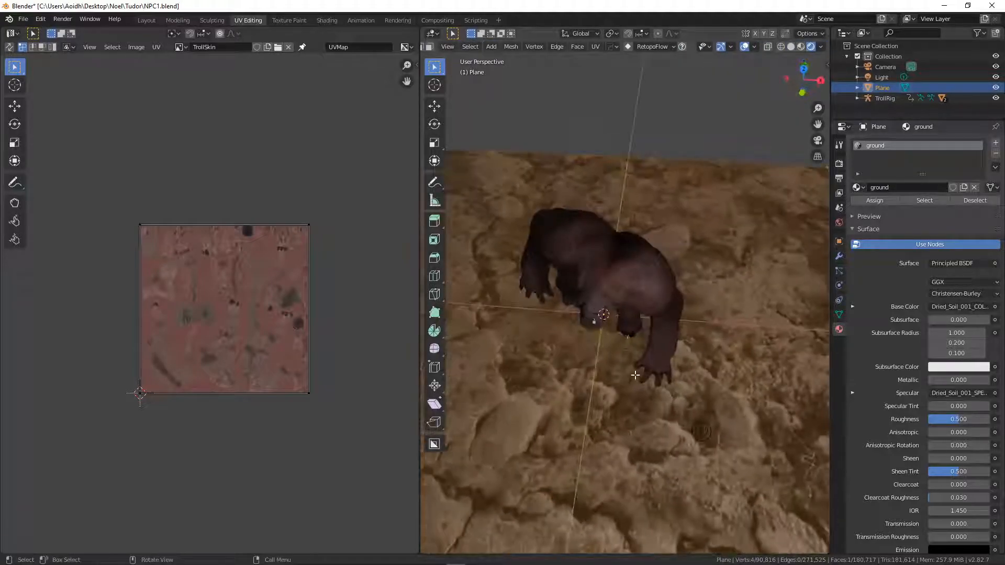
{"action": "scroll", "coordinate": [636, 368], "scroll_direction": "down", "scroll_amount": 2}
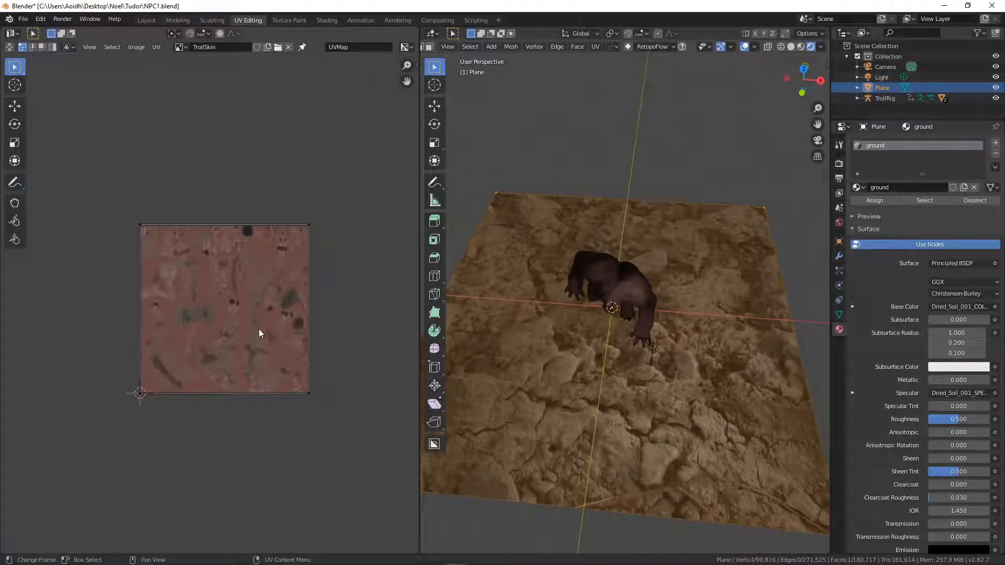
Scale all of the ground plane's UVs by 2.
{"action": "key", "text": "a"}
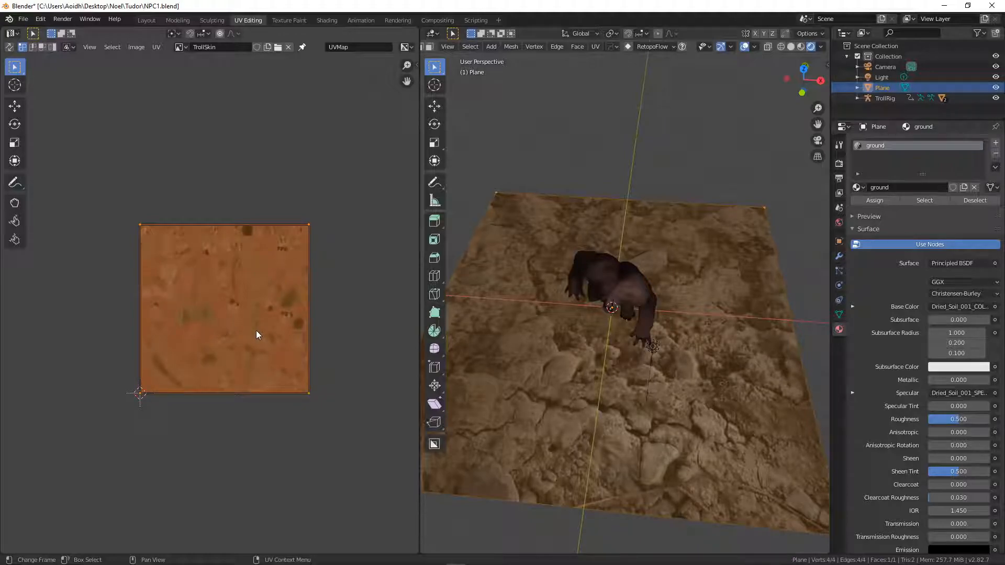
{"action": "type", "text": "s2"}
{"action": "key", "text": "Return"}
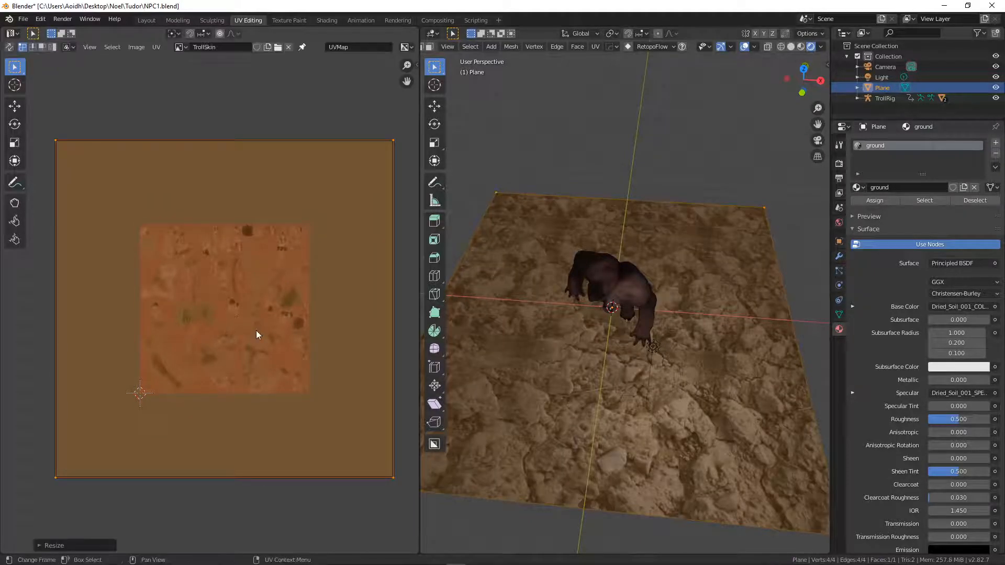
Enlarge the ground plane's UVs further so the soil texture tiles more densely, and check the ground around the troll.
{"action": "scroll", "coordinate": [628, 340], "scroll_direction": "down", "scroll_amount": 2}
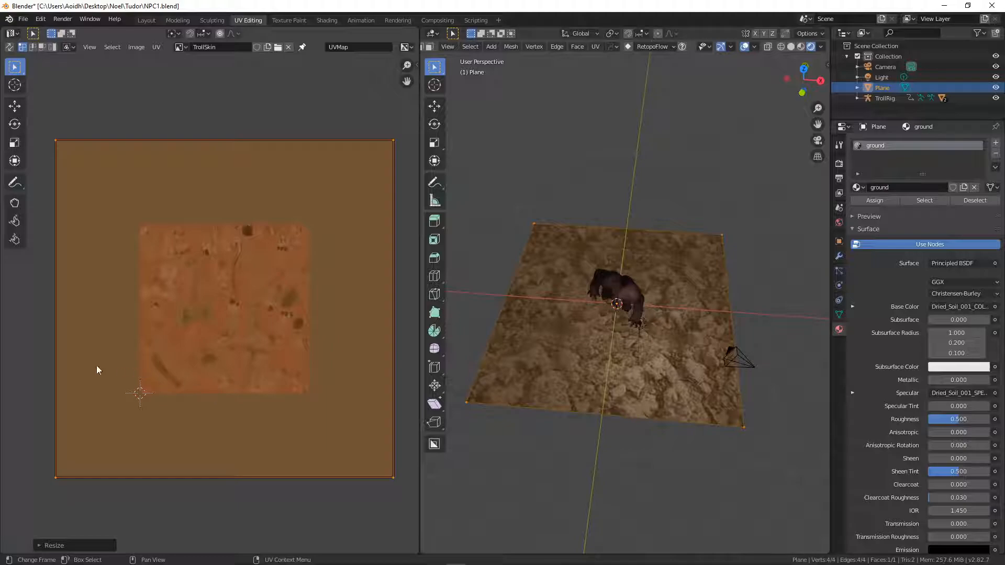
{"action": "left_click", "coordinate": [59, 343]}
{"action": "scroll", "coordinate": [576, 340], "scroll_direction": "up", "scroll_amount": 4}
{"action": "middle_click_drag", "start_coordinate": [576, 340], "coordinate": [555, 350]}
{"action": "scroll", "coordinate": [598, 319], "scroll_direction": "up", "scroll_amount": 5}
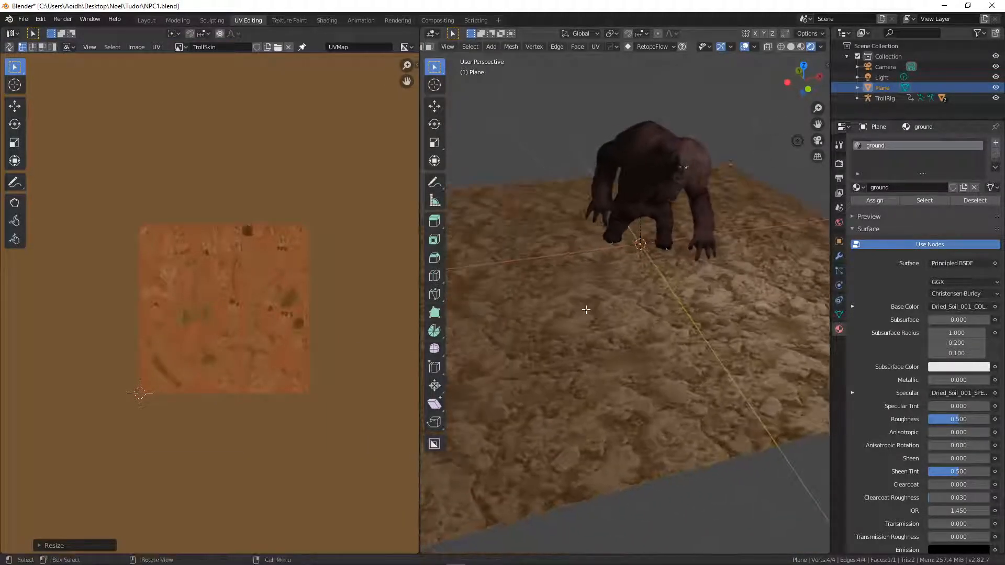
Scale the ground plane's UVs up once more for finer soil tiling and return to Object Mode.
{"action": "middle_click_drag", "start_coordinate": [649, 348], "coordinate": [596, 293]}
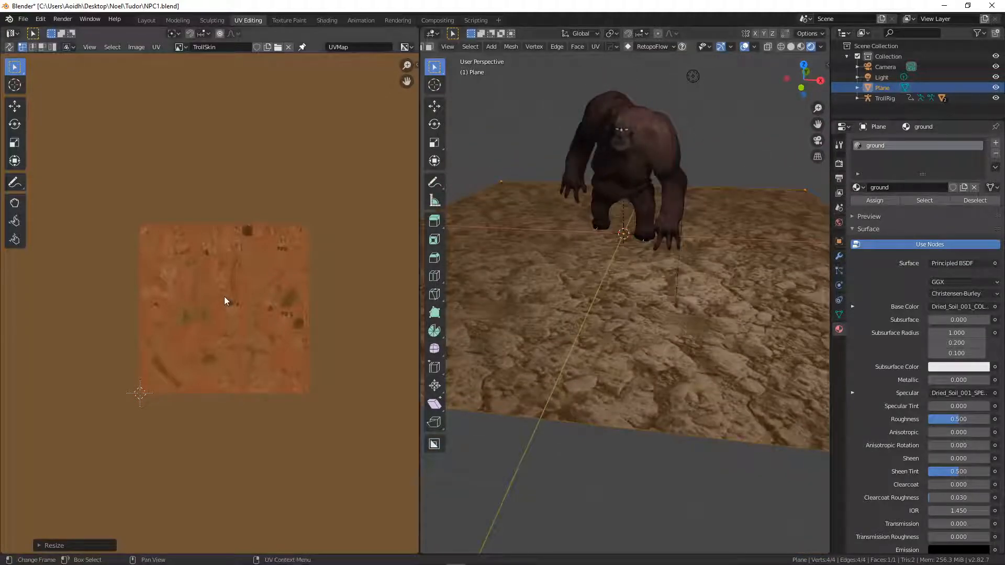
{"action": "key", "text": "s"}
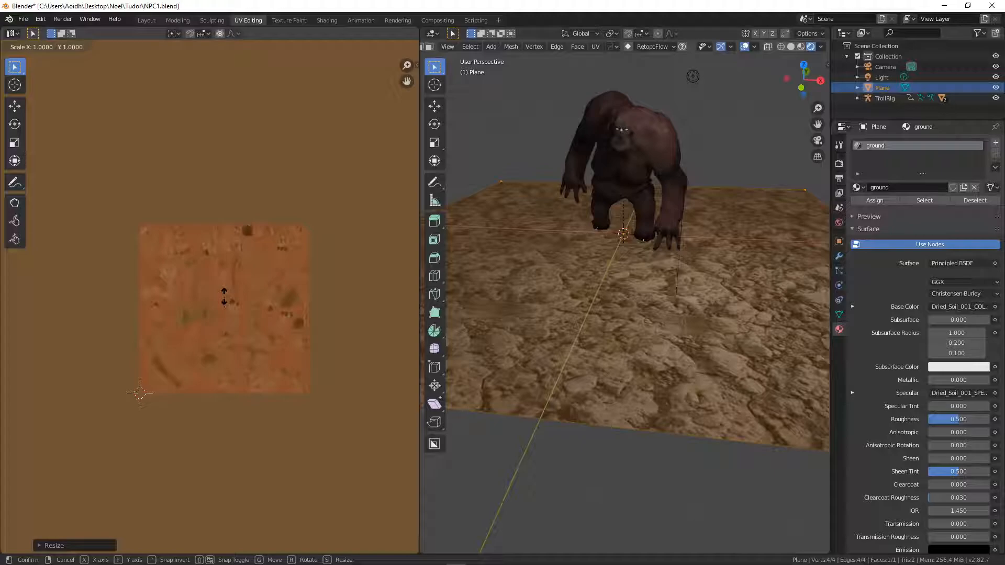
{"action": "left_click", "coordinate": [224, 297]}
{"action": "scroll", "coordinate": [643, 277], "scroll_direction": "down", "scroll_amount": 3}
{"action": "key", "text": "Tab"}
{"action": "middle_click_drag", "start_coordinate": [644, 280], "coordinate": [622, 297]}
{"action": "scroll", "coordinate": [621, 297], "scroll_direction": "up", "scroll_amount": 3}
{"action": "middle_click_drag", "start_coordinate": [542, 281], "coordinate": [575, 274]}
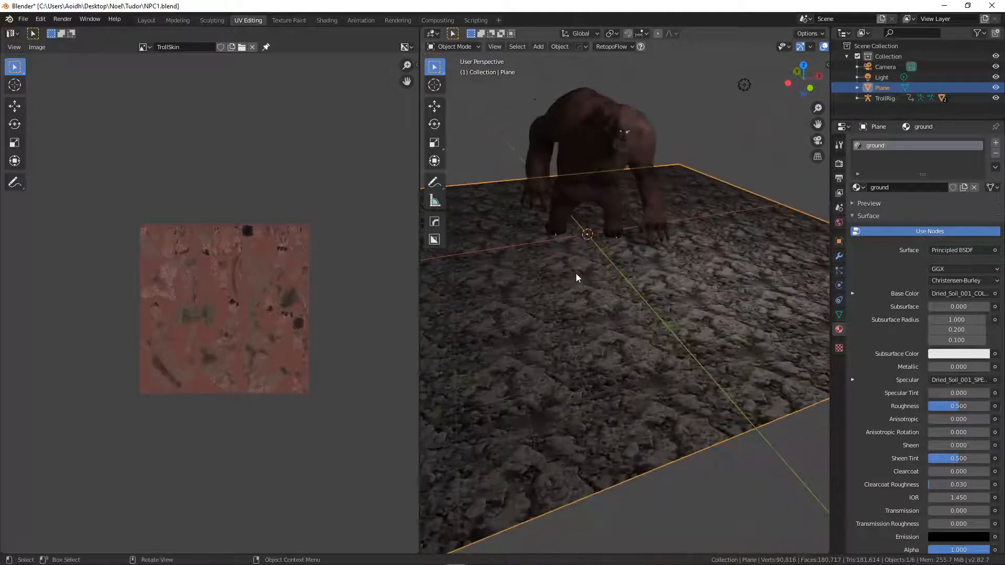
Subdivide the ground plane's mesh with 10 cuts.
{"action": "key", "text": "Tab"}
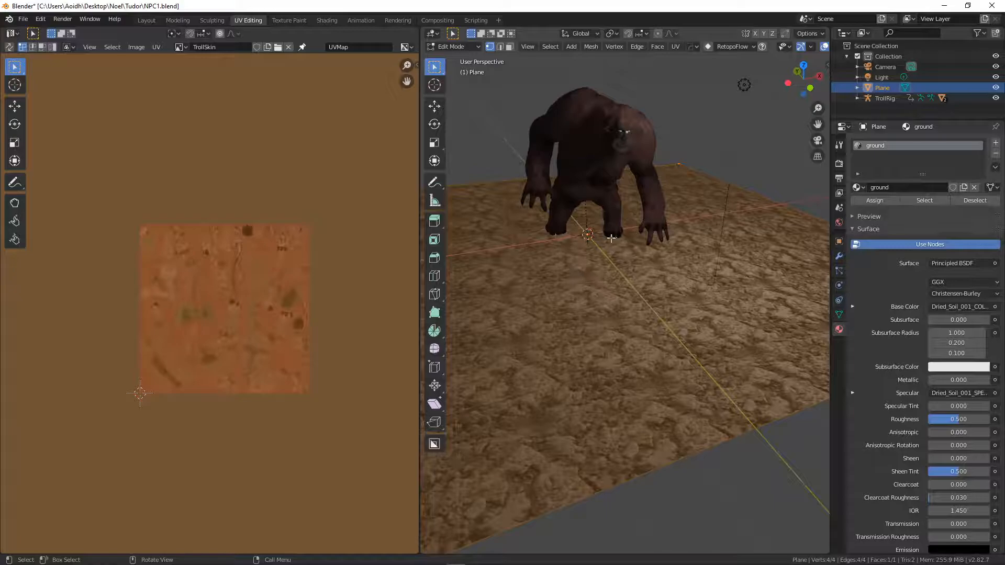
{"action": "left_click", "coordinate": [637, 47]}
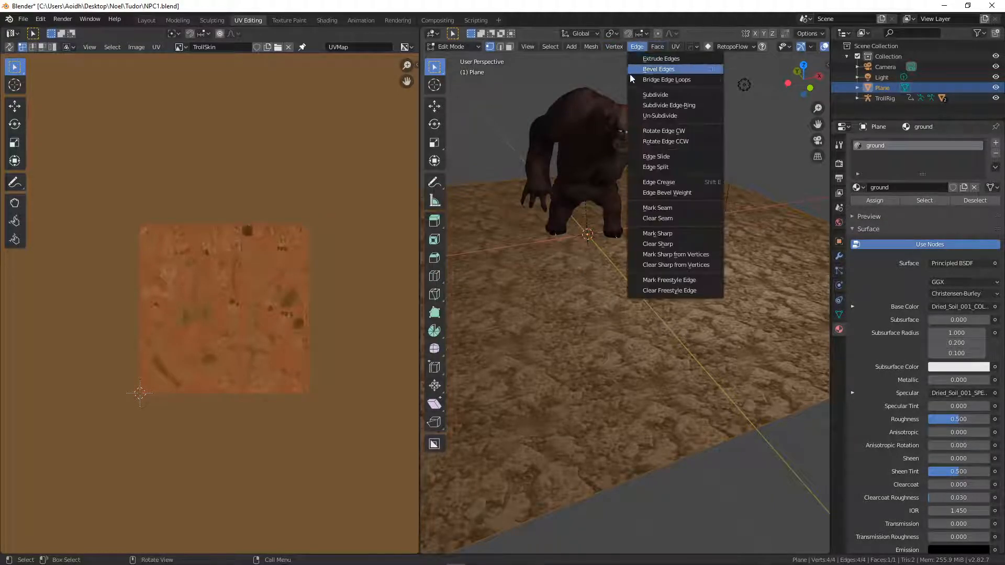
{"action": "left_click", "coordinate": [639, 99]}
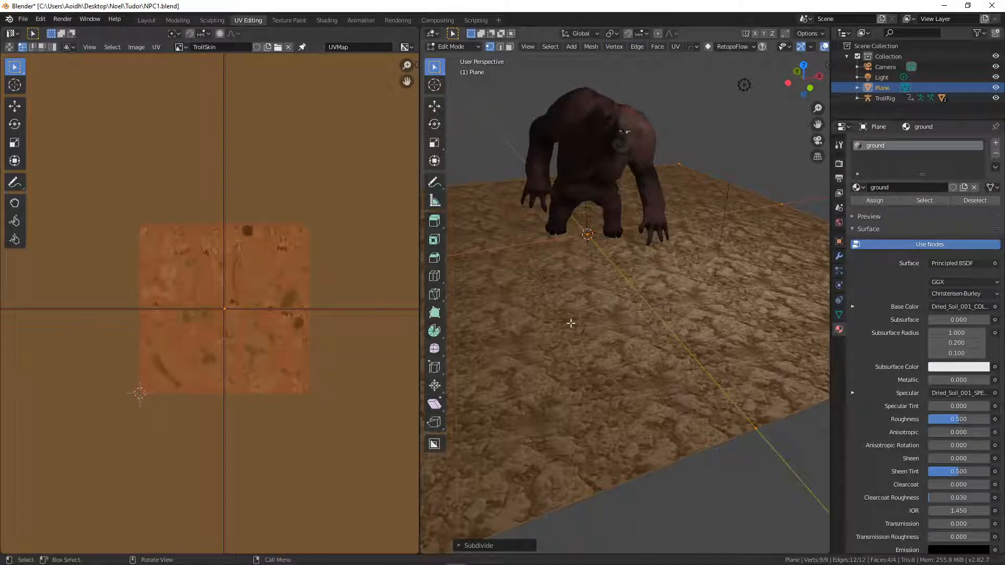
{"action": "scroll", "coordinate": [616, 318], "scroll_direction": "down", "scroll_amount": 6}
{"action": "left_click", "coordinate": [460, 545]}
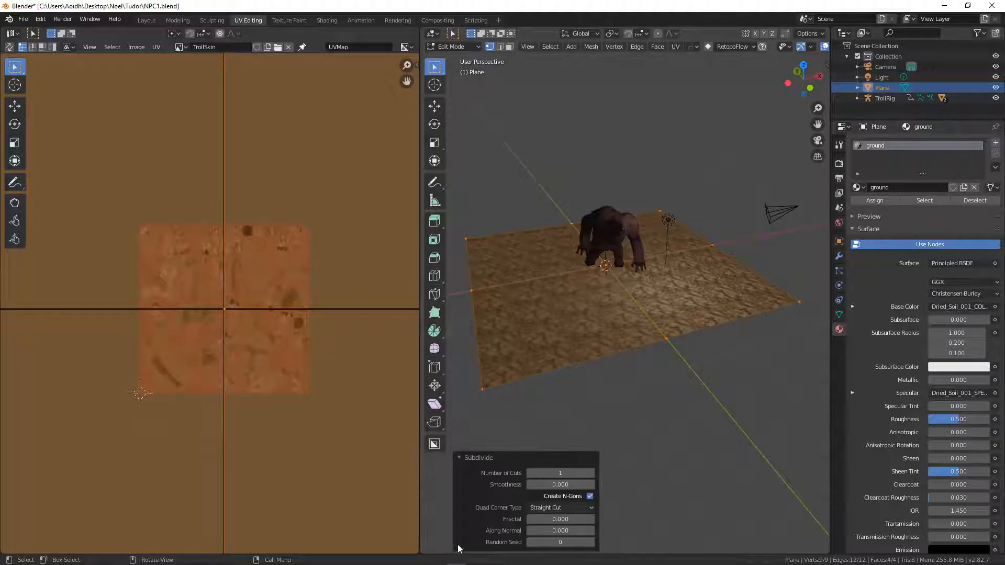
{"action": "left_click", "coordinate": [576, 473]}
{"action": "type", "text": "10"}
{"action": "key", "text": "Return"}
{"action": "middle_click_drag", "start_coordinate": [623, 367], "coordinate": [568, 334]}
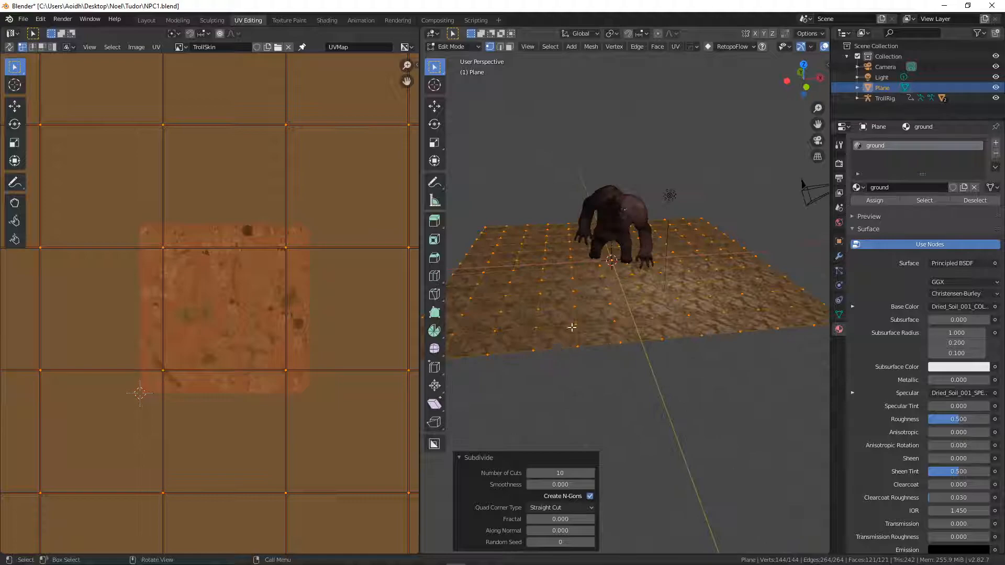
Turn on proportional editing and move one ground vertex along Z with a soft falloff.
{"action": "middle_click_drag", "start_coordinate": [531, 246], "coordinate": [634, 318]}
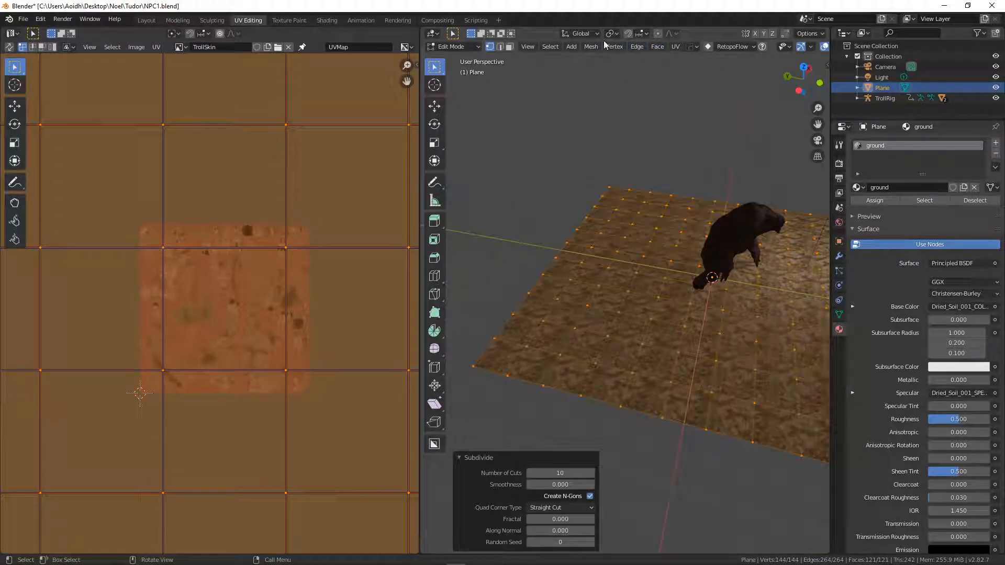
{"action": "left_click", "coordinate": [658, 33]}
{"action": "middle_click_drag", "start_coordinate": [615, 292], "coordinate": [674, 301]}
{"action": "left_click", "coordinate": [671, 301]}
{"action": "key", "text": "g"}
{"action": "key", "text": "z"}
{"action": "scroll", "coordinate": [667, 298], "scroll_direction": "down", "scroll_amount": 3}
{"action": "scroll", "coordinate": [666, 298], "scroll_direction": "down", "scroll_amount": 5}
{"action": "left_click", "coordinate": [711, 320]}
Make two more proportional moves along Z to reshape the ground's surface.
{"action": "mouse_move", "coordinate": [727, 316]}
{"action": "middle_mouse_down"}
{"action": "mouse_move", "coordinate": [702, 335]}
{"action": "mouse_move", "coordinate": [745, 311]}
{"action": "middle_mouse_up"}
{"action": "key", "text": "g"}
{"action": "key", "text": "z"}
{"action": "left_click", "coordinate": [701, 336]}
{"action": "key", "text": "g"}
{"action": "key", "text": "z"}
{"action": "left_click", "coordinate": [744, 311]}
Shift another ground vertex along Z, and lower one near the plane's edge by 0.407 m with proportional size 3.797.
{"action": "scroll", "coordinate": [745, 310], "scroll_direction": "down", "scroll_amount": 5}
{"action": "middle_click_drag", "start_coordinate": [689, 359], "coordinate": [707, 346]}
{"action": "left_click", "coordinate": [669, 339]}
{"action": "key", "text": "g"}
{"action": "key", "text": "z"}
{"action": "left_click", "coordinate": [674, 341]}
{"action": "left_click", "coordinate": [597, 327]}
{"action": "key", "text": "g"}
{"action": "key", "text": "z"}
{"action": "left_click", "coordinate": [595, 328]}
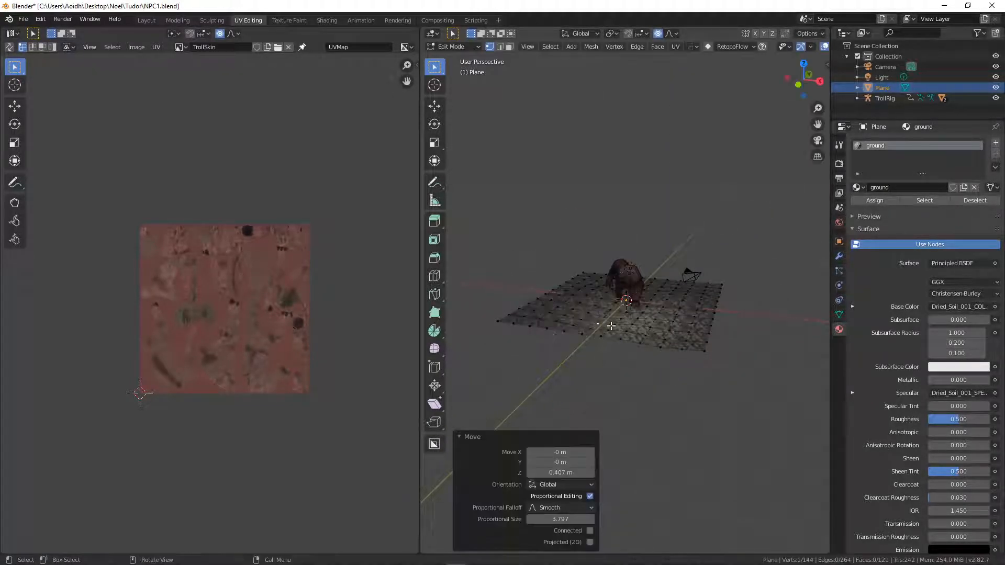
Return to Object Mode and inspect how the uneven ground meets the troll's feet and hands.
{"action": "middle_click_drag", "start_coordinate": [610, 326], "coordinate": [642, 323]}
{"action": "scroll", "coordinate": [641, 323], "scroll_direction": "up", "scroll_amount": 8}
{"action": "middle_click_drag", "start_coordinate": [714, 312], "coordinate": [608, 308], "text": "shift"}
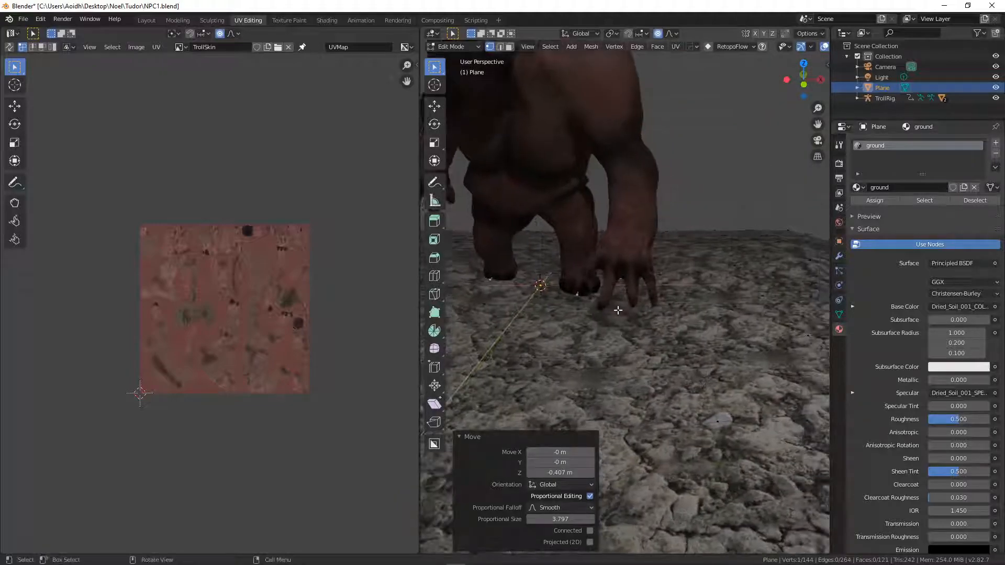
{"action": "scroll", "coordinate": [601, 293], "scroll_direction": "down", "scroll_amount": 6}
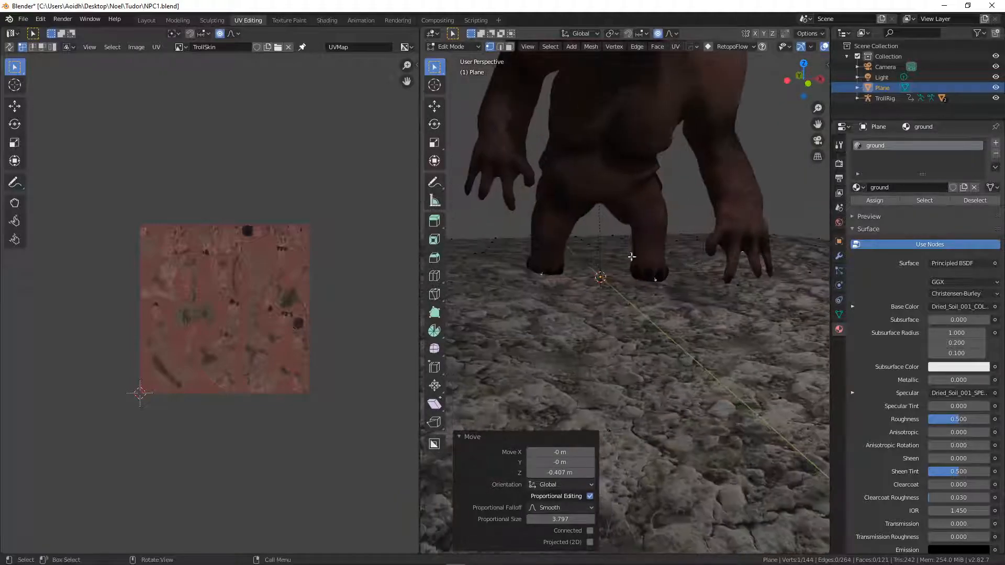
{"action": "middle_click_drag", "start_coordinate": [620, 281], "coordinate": [560, 319]}
{"action": "scroll", "coordinate": [688, 49], "scroll_direction": "down", "scroll_amount": 5}
{"action": "key", "text": "Tab"}
{"action": "scroll", "coordinate": [620, 347], "scroll_direction": "up", "scroll_amount": 3}
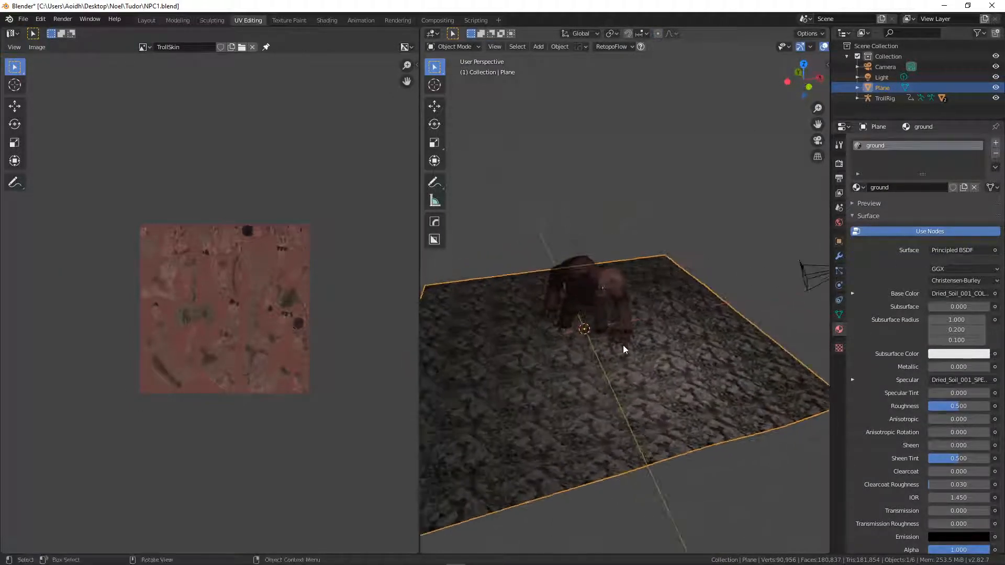
{"action": "scroll", "coordinate": [619, 347], "scroll_direction": "up", "scroll_amount": 3}
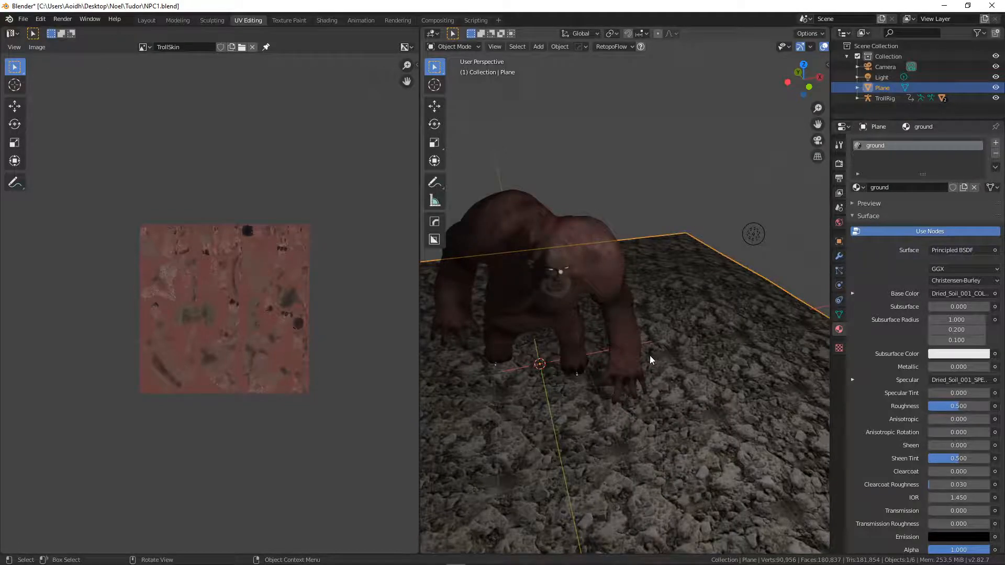
{"action": "scroll", "coordinate": [650, 354], "scroll_direction": "down", "scroll_amount": 4}
{"action": "mouse_move", "coordinate": [650, 361]}
{"action": "middle_mouse_down"}
{"action": "mouse_move", "coordinate": [598, 345]}
{"action": "mouse_move", "coordinate": [635, 347]}
{"action": "middle_mouse_up"}
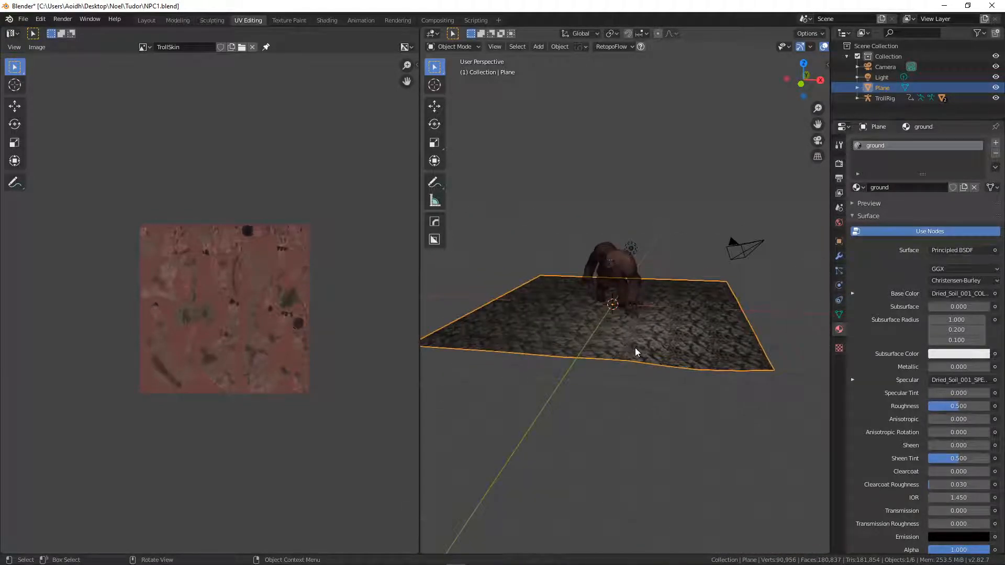
{"action": "scroll", "coordinate": [636, 321], "scroll_direction": "up", "scroll_amount": 3}
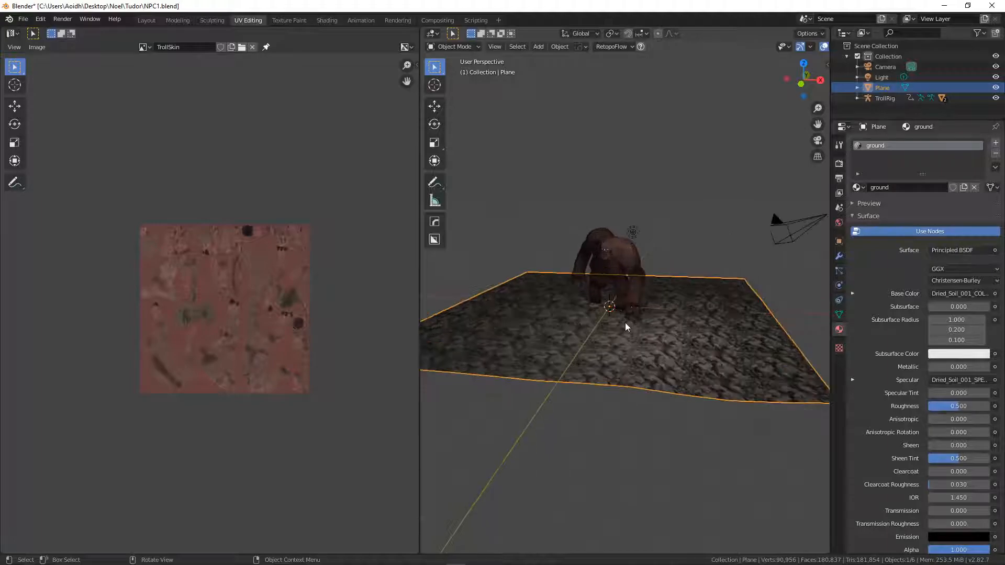
{"action": "middle_click_drag", "start_coordinate": [601, 352], "coordinate": [576, 344]}
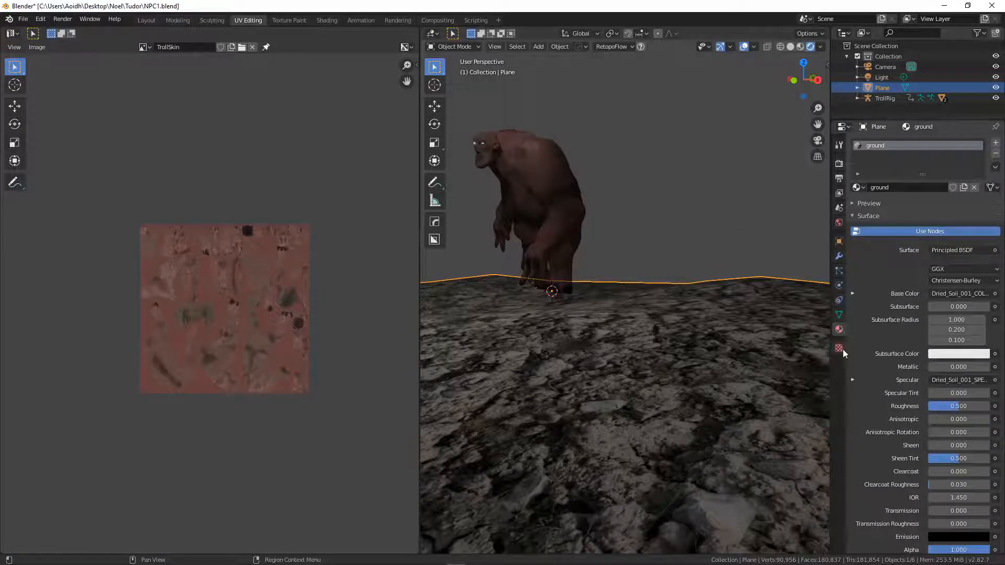
Add a Displace modifier to the ground plane and create a new image texture for it.
{"action": "left_click", "coordinate": [839, 256]}
{"action": "left_click", "coordinate": [880, 143]}
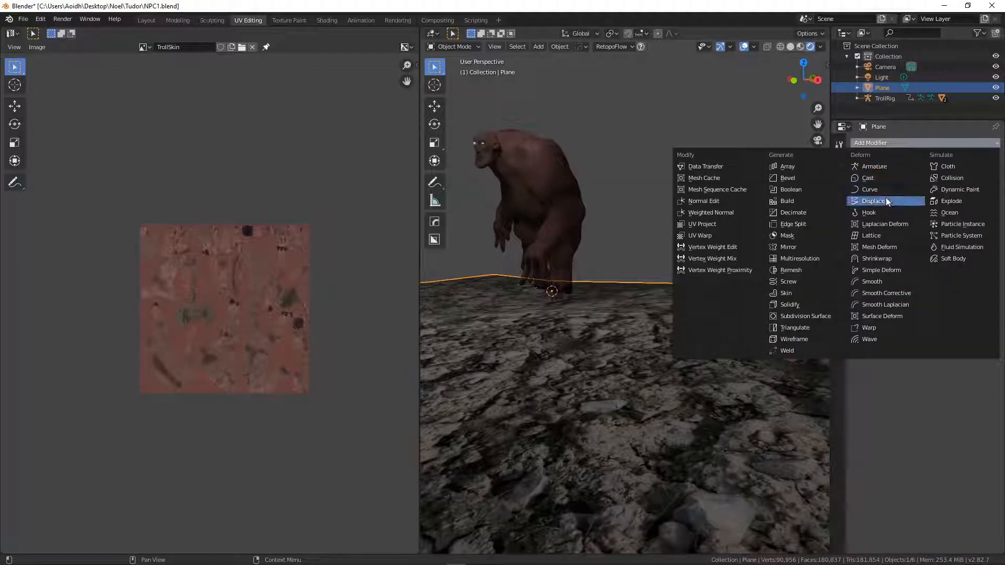
{"action": "left_click", "coordinate": [885, 197]}
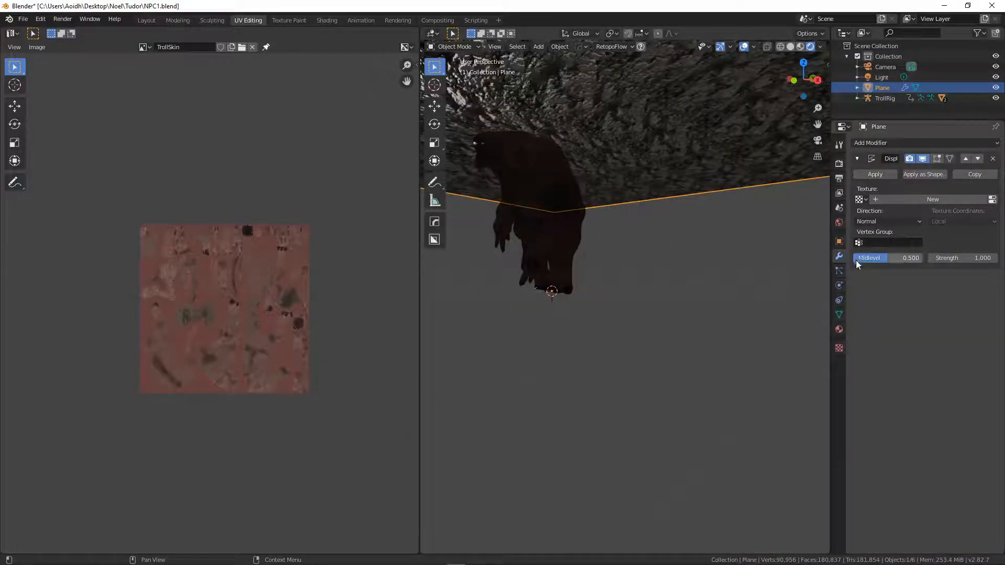
{"action": "left_click", "coordinate": [839, 348]}
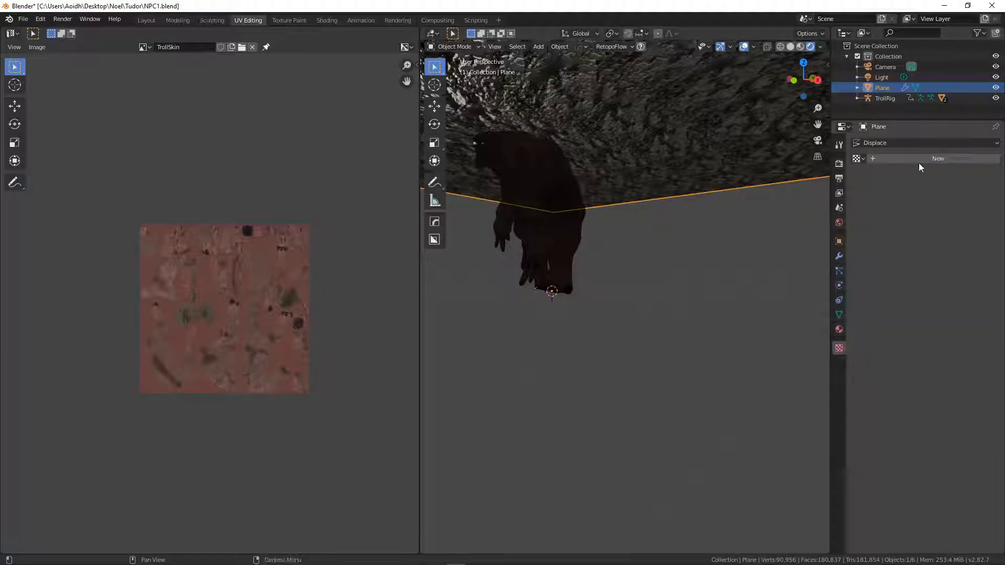
{"action": "left_click", "coordinate": [888, 159]}
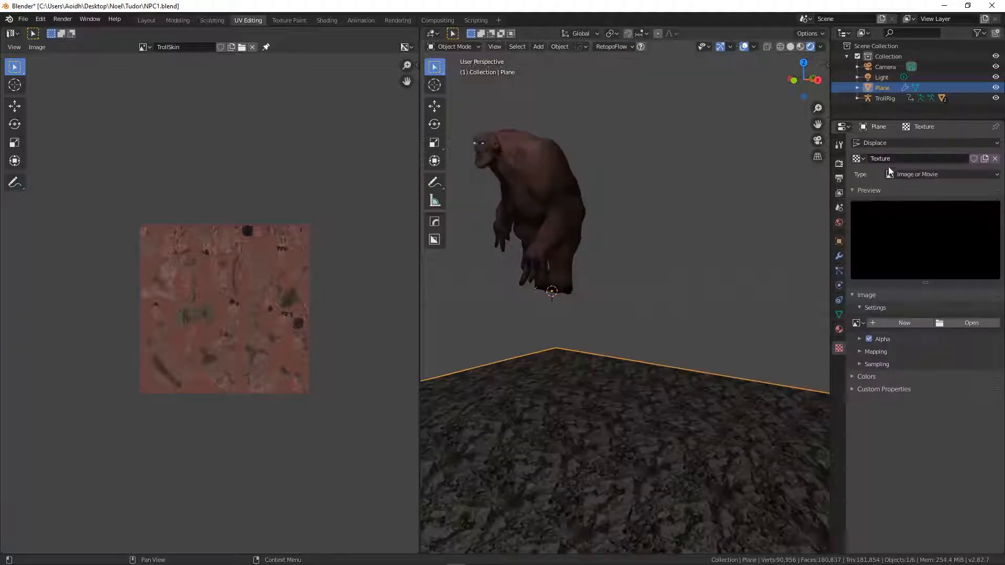
Load Dried_Soil_001_DISP.png as the displacement texture's image and check the displaced ground.
{"action": "left_click", "coordinate": [959, 322]}
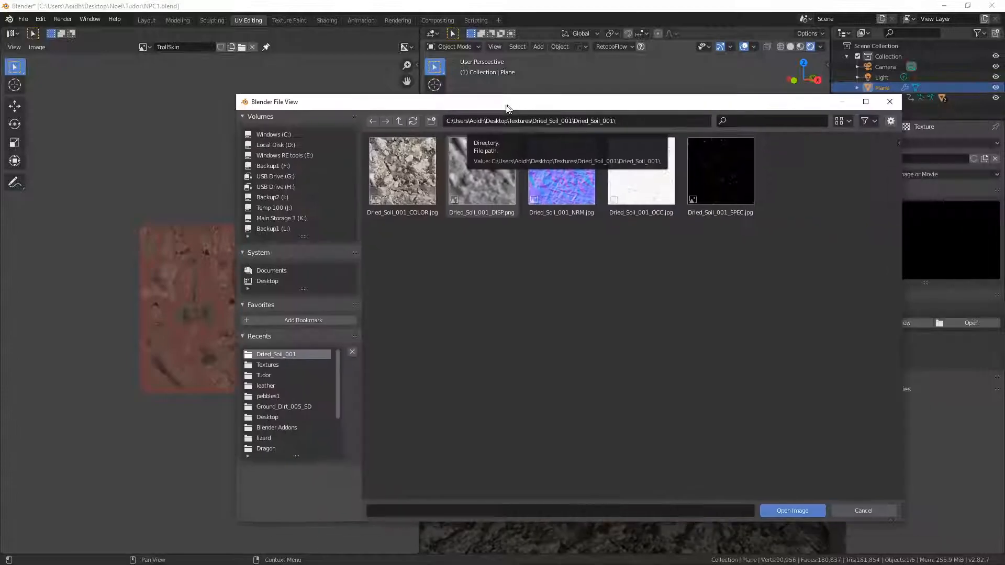
{"action": "left_click", "coordinate": [450, 167]}
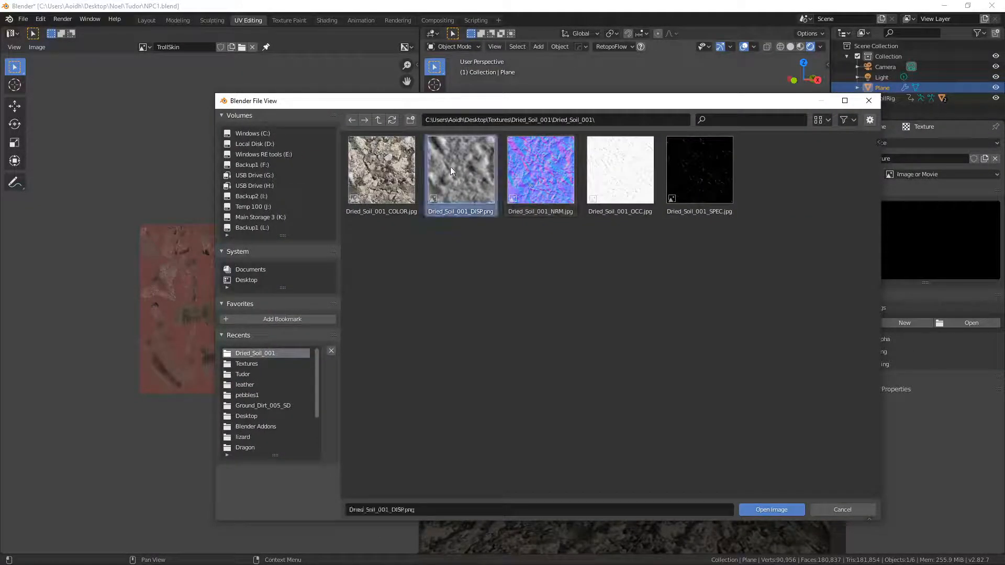
{"action": "left_click", "coordinate": [751, 507]}
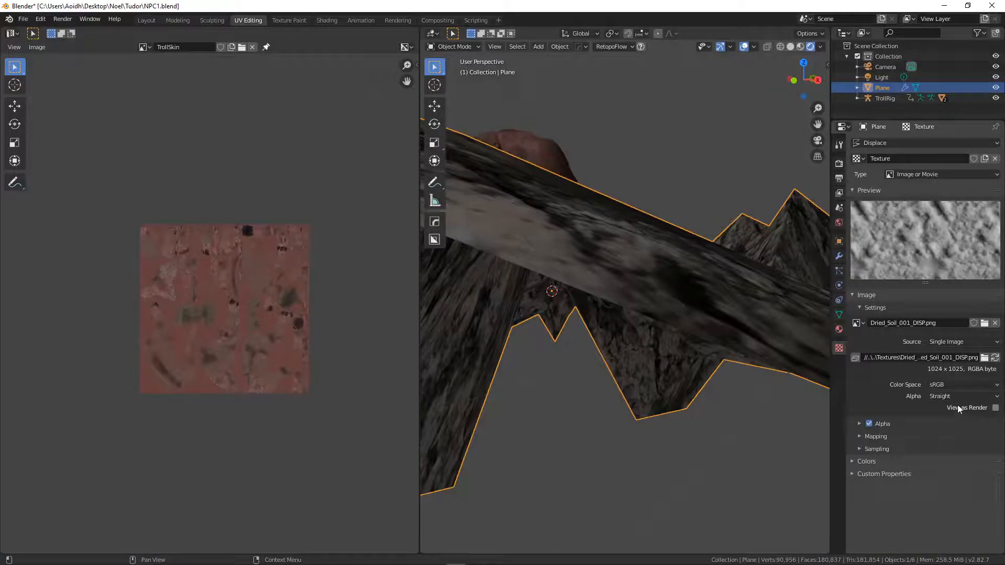
{"action": "scroll", "coordinate": [566, 319], "scroll_direction": "down", "scroll_amount": 8}
{"action": "middle_click_drag", "start_coordinate": [567, 319], "coordinate": [588, 354]}
{"action": "scroll", "coordinate": [596, 350], "scroll_direction": "up", "scroll_amount": 5}
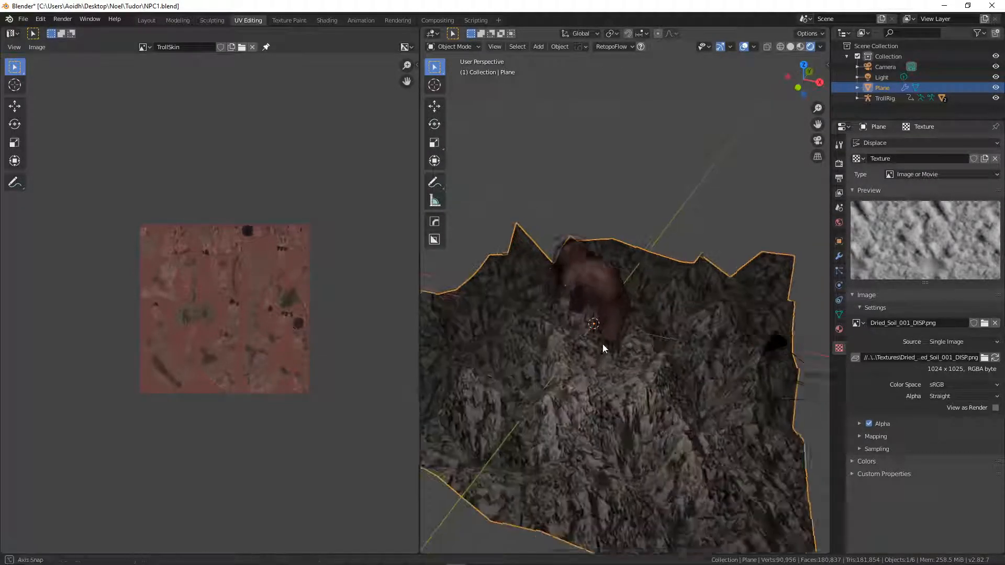
Set the Displace modifier's strength to 0.1 and check the ground around the troll.
{"action": "left_click", "coordinate": [839, 256]}
{"action": "left_click", "coordinate": [964, 258]}
{"action": "type", "text": "1.0"}
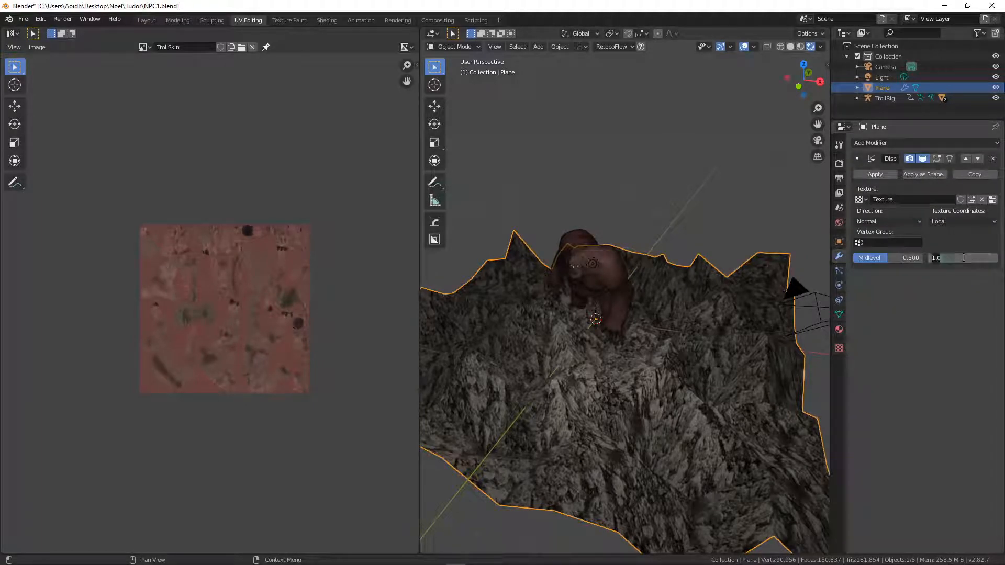
{"action": "key", "text": "Return"}
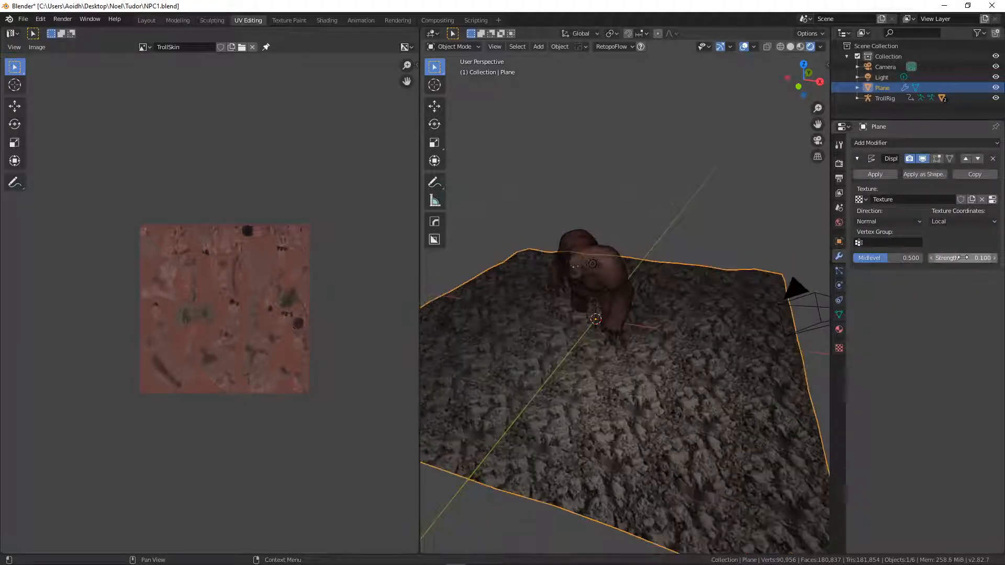
{"action": "middle_click_drag", "start_coordinate": [635, 304], "coordinate": [631, 301]}
{"action": "scroll", "coordinate": [629, 307], "scroll_direction": "up", "scroll_amount": 3}
{"action": "scroll", "coordinate": [629, 309], "scroll_direction": "up", "scroll_amount": 2}
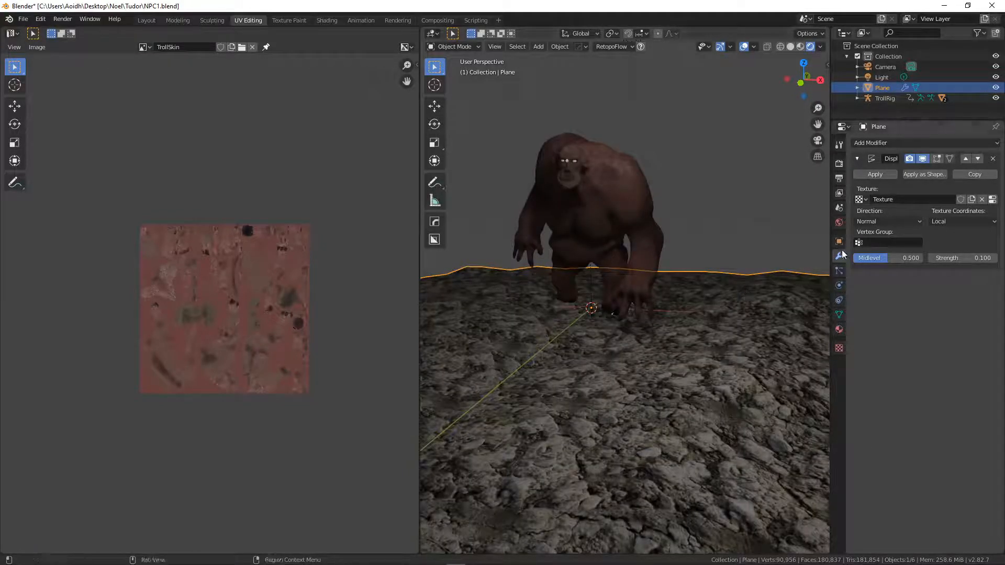
Add a Multiresolution modifier to the ground plane and subdivide it three times.
{"action": "left_click", "coordinate": [885, 142]}
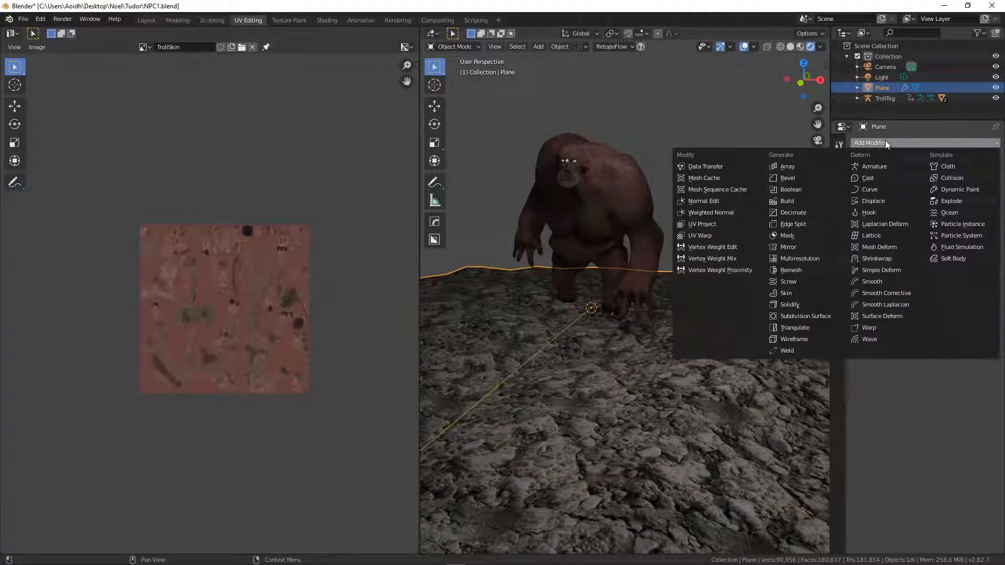
{"action": "left_click", "coordinate": [816, 257]}
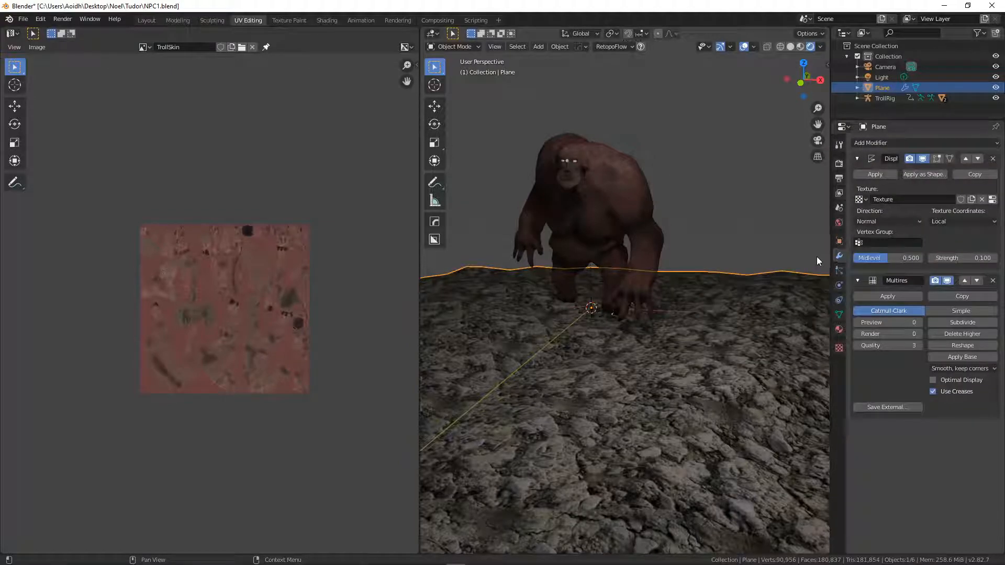
{"action": "left_click", "coordinate": [961, 321]}
{"action": "left_click", "coordinate": [961, 321]}
{"action": "left_click", "coordinate": [961, 321]}
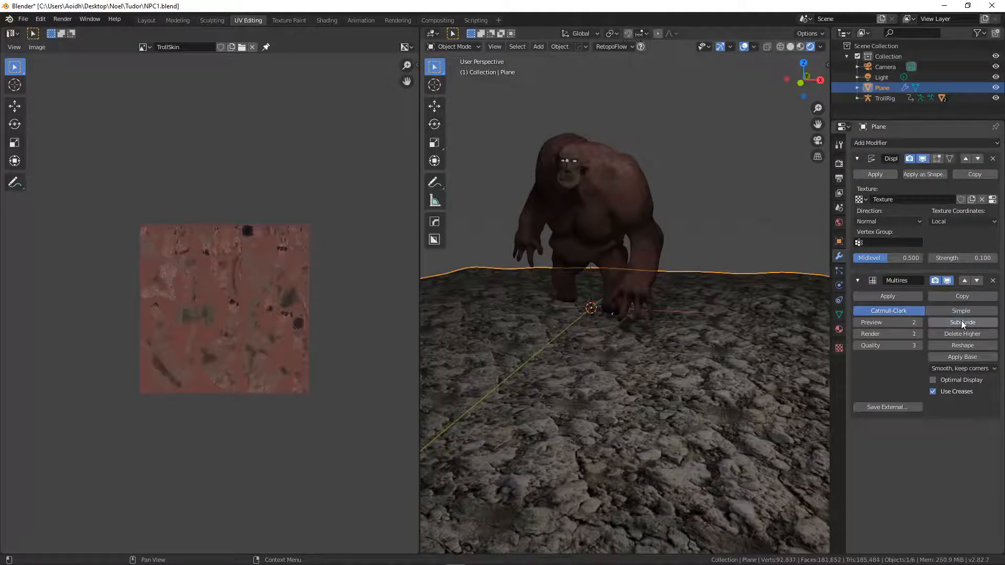
{"action": "scroll", "coordinate": [722, 344], "scroll_direction": "down", "scroll_amount": 4}
{"action": "middle_click_drag", "start_coordinate": [723, 344], "coordinate": [642, 307]}
{"action": "scroll", "coordinate": [727, 358], "scroll_direction": "up", "scroll_amount": 5}
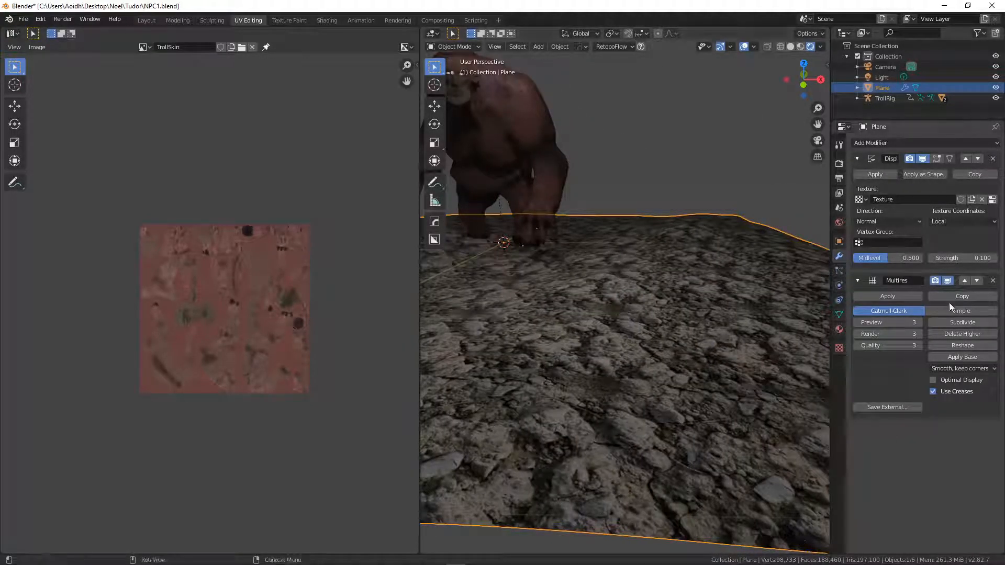
Move the Multiresolution modifier above the Displace modifier and check the ground's relief.
{"action": "left_click", "coordinate": [966, 280]}
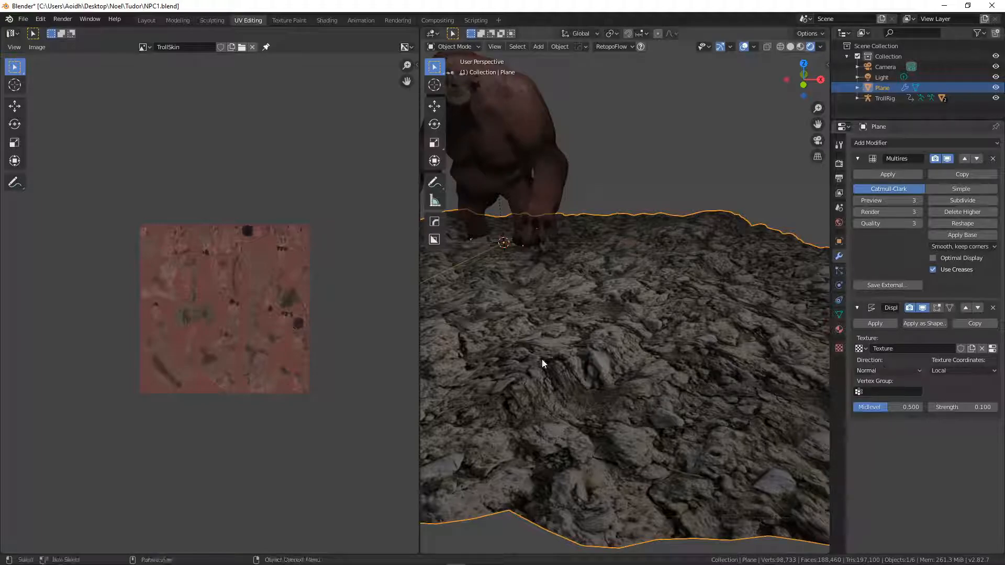
{"action": "scroll", "coordinate": [534, 360], "scroll_direction": "down", "scroll_amount": 5}
{"action": "middle_click_drag", "start_coordinate": [532, 360], "coordinate": [515, 362]}
{"action": "scroll", "coordinate": [515, 356], "scroll_direction": "up", "scroll_amount": 4}
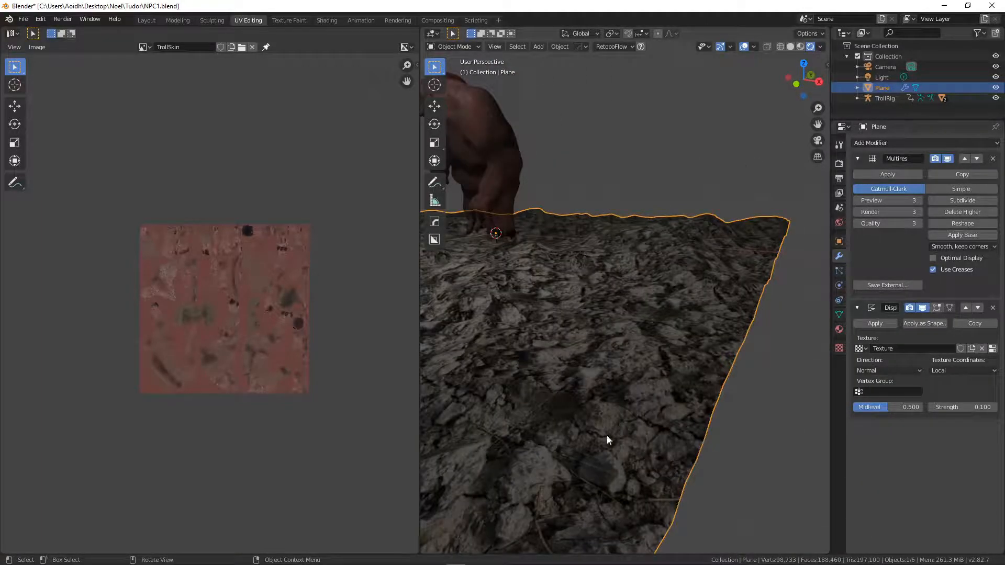
{"action": "scroll", "coordinate": [607, 366], "scroll_direction": "down", "scroll_amount": 4}
{"action": "middle_click_drag", "start_coordinate": [607, 363], "coordinate": [601, 366]}
{"action": "scroll", "coordinate": [600, 362], "scroll_direction": "up", "scroll_amount": 2}
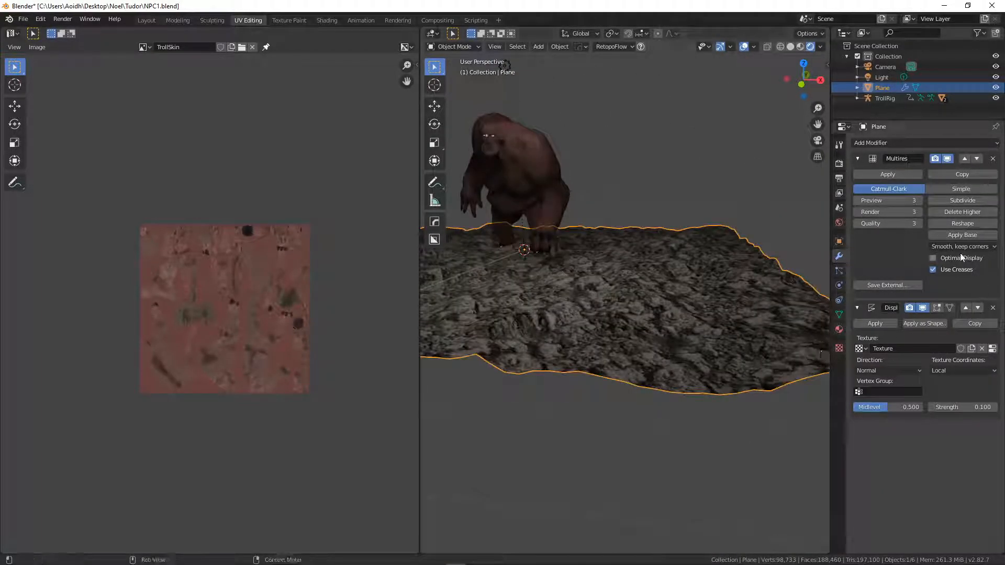
Subdivide the ground's Multiresolution modifier to level 4 and check the relief around the troll's feet.
{"action": "left_click", "coordinate": [965, 200]}
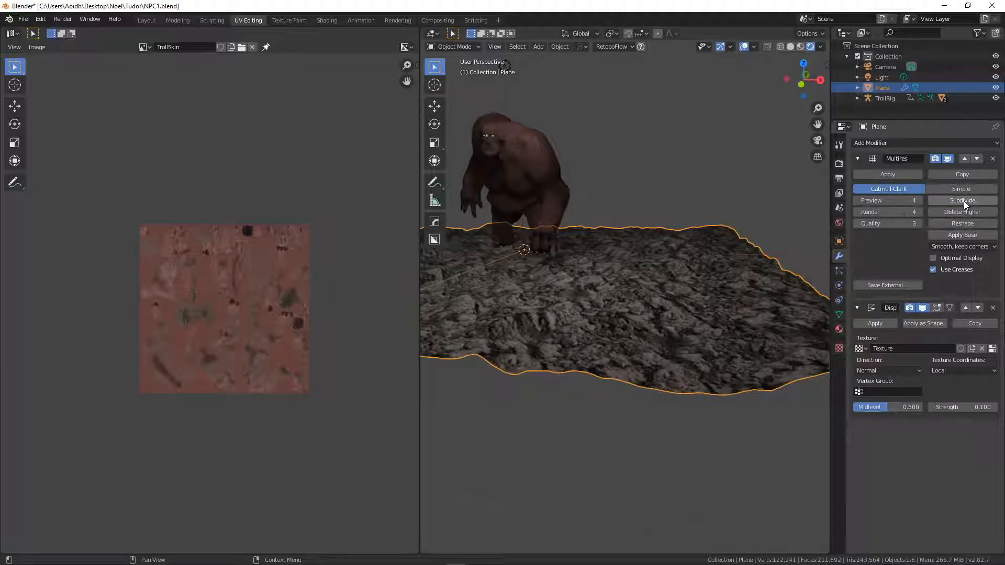
{"action": "middle_click_drag", "start_coordinate": [592, 307], "coordinate": [636, 329]}
{"action": "scroll", "coordinate": [610, 337], "scroll_direction": "up", "scroll_amount": 2}
{"action": "scroll", "coordinate": [632, 332], "scroll_direction": "up", "scroll_amount": 3}
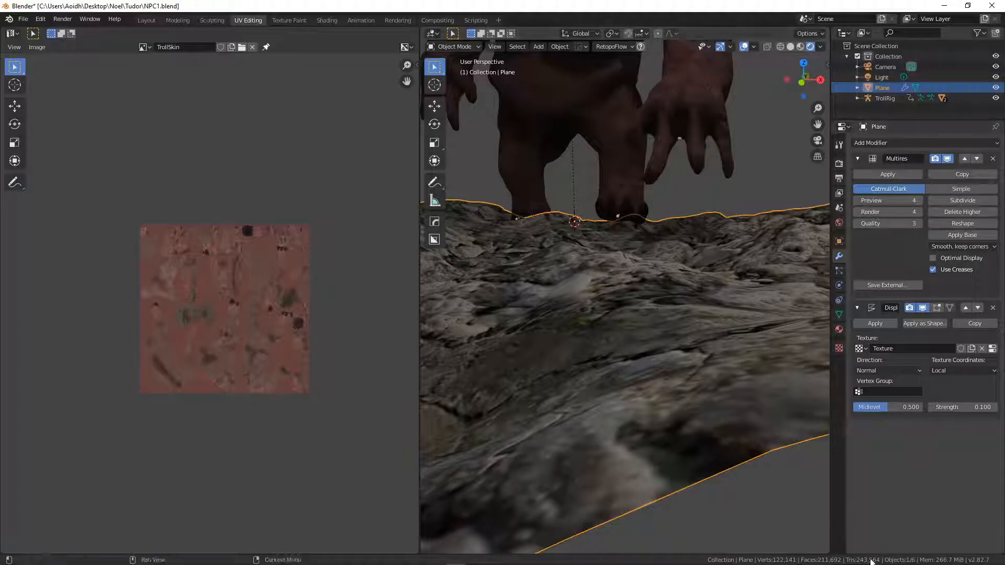
{"action": "key", "text": "Tab"}
{"action": "scroll", "coordinate": [649, 355], "scroll_direction": "down", "scroll_amount": 8}
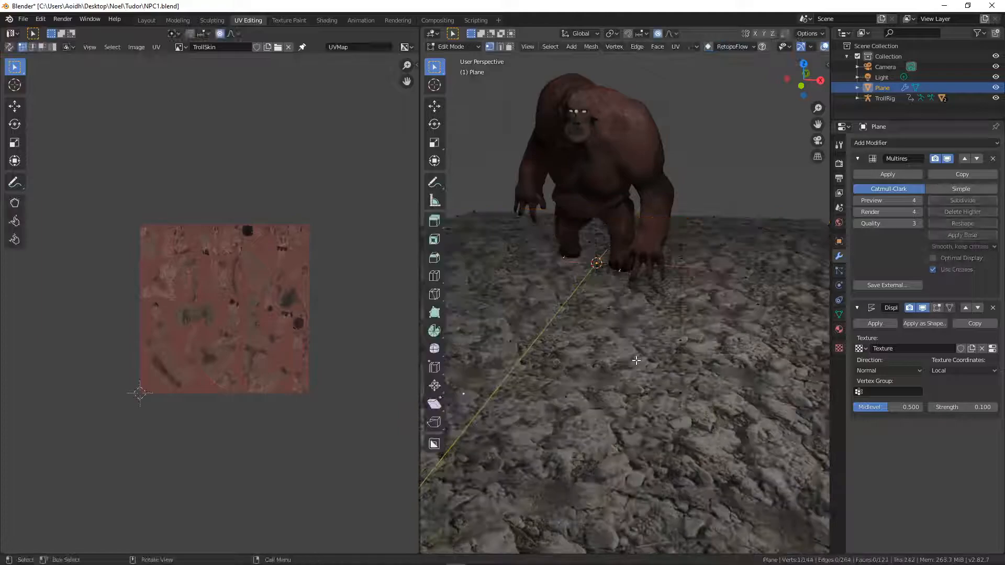
{"action": "scroll", "coordinate": [635, 361], "scroll_direction": "down", "scroll_amount": 3}
{"action": "key", "text": "Tab"}
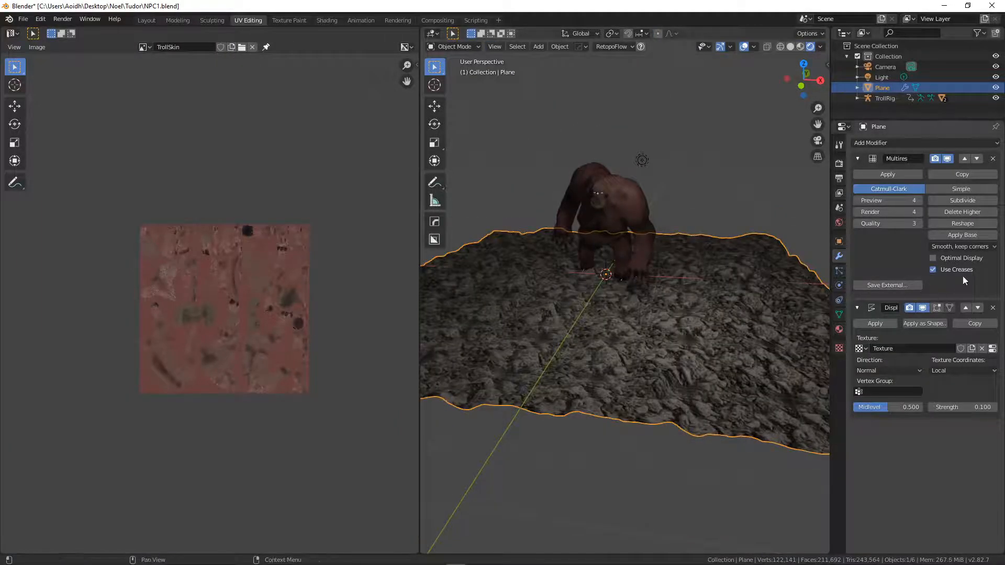
Subdivide the ground's Multiresolution modifier to level 5 and check the surface detail up close.
{"action": "left_click", "coordinate": [959, 200]}
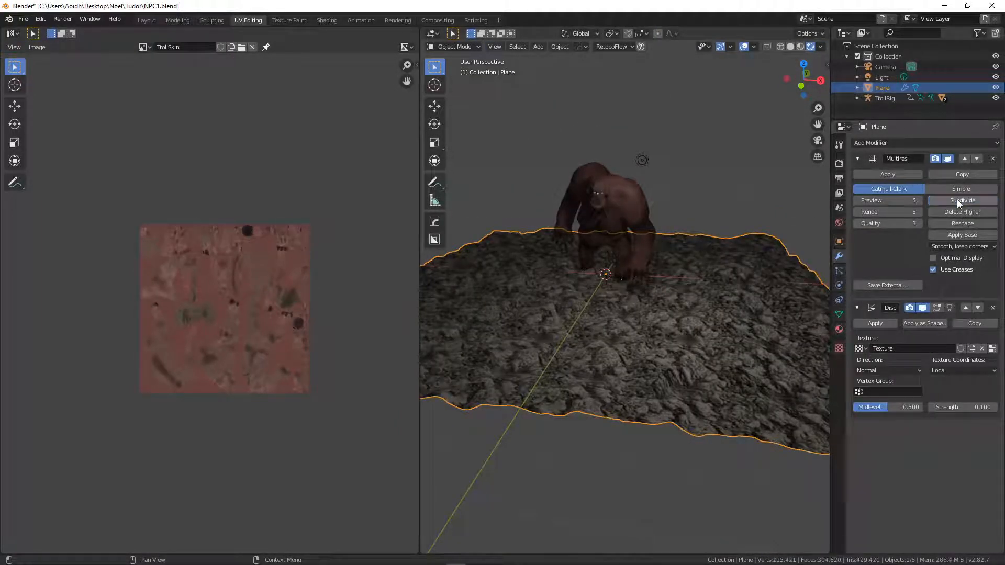
{"action": "middle_click_drag", "start_coordinate": [686, 300], "coordinate": [663, 296]}
{"action": "scroll", "coordinate": [642, 298], "scroll_direction": "up", "scroll_amount": 3}
{"action": "scroll", "coordinate": [640, 298], "scroll_direction": "up", "scroll_amount": 4}
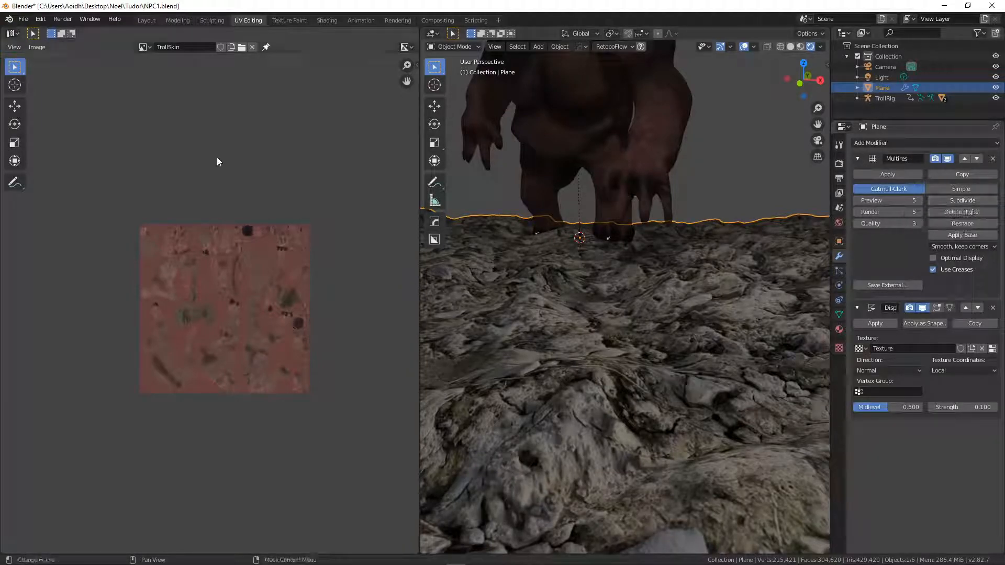
Save the file and subdivide the ground's Multiresolution modifier to level 6.
{"action": "left_click", "coordinate": [23, 19]}
{"action": "left_click", "coordinate": [31, 83]}
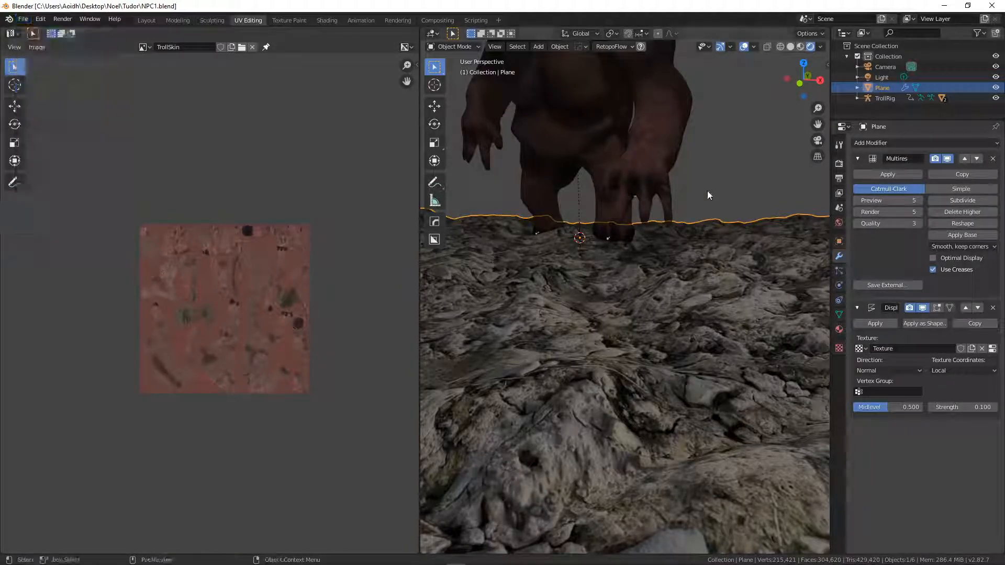
{"action": "left_click", "coordinate": [968, 204]}
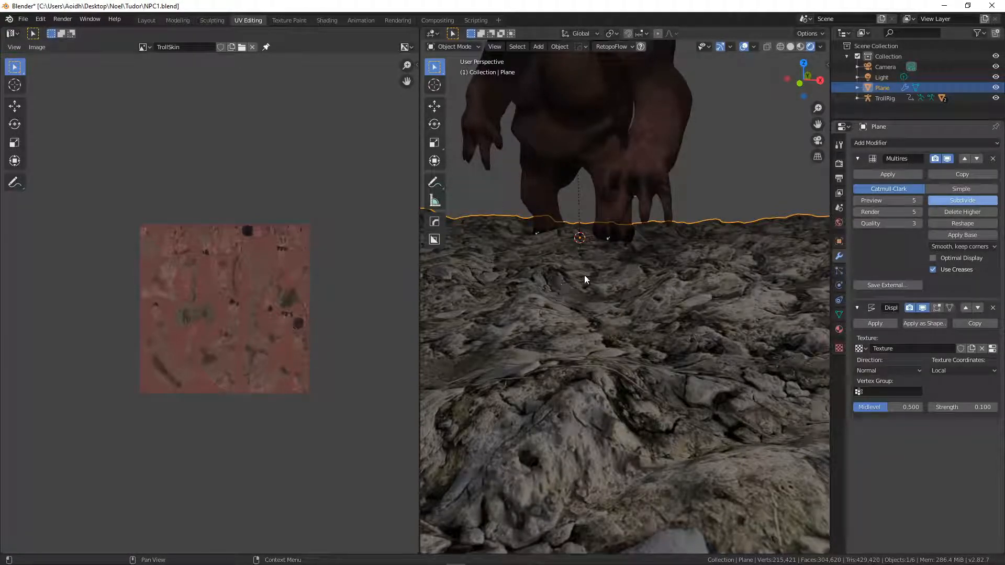
{"action": "scroll", "coordinate": [598, 280], "scroll_direction": "down", "scroll_amount": 5}
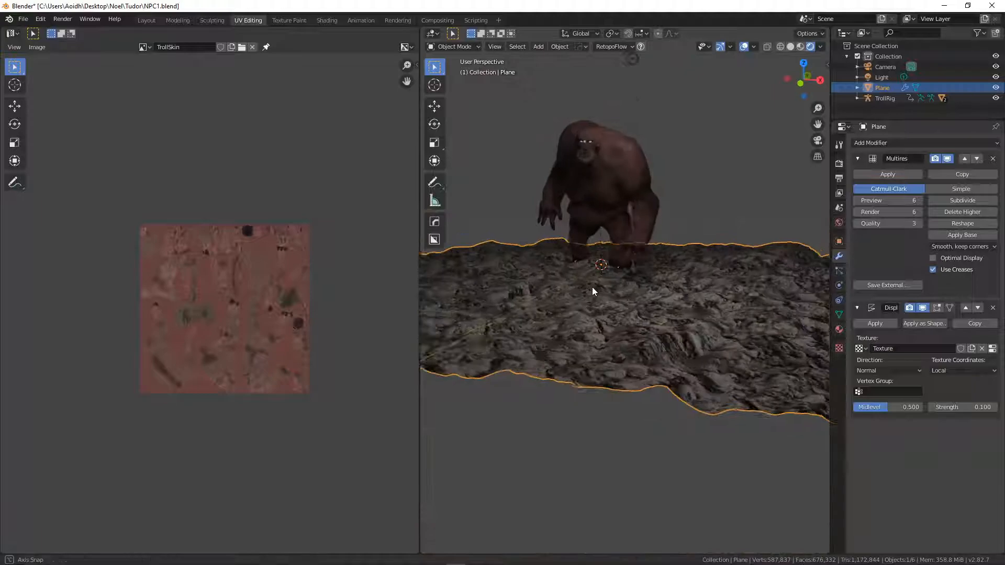
{"action": "middle_click_drag", "start_coordinate": [592, 287], "coordinate": [614, 287]}
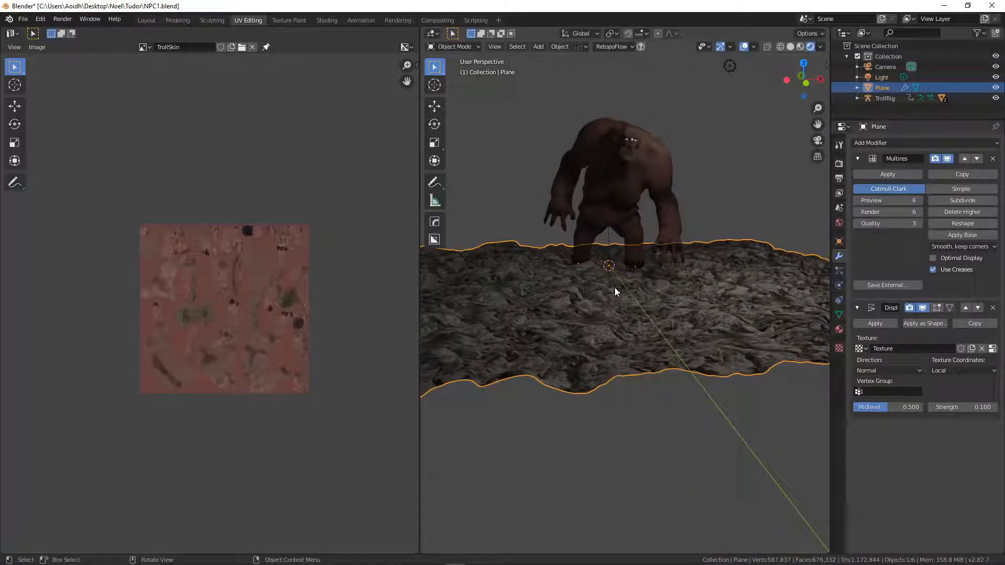
Select the camera and look through it in the Modeling workspace.
{"action": "key", "text": "KP_0"}
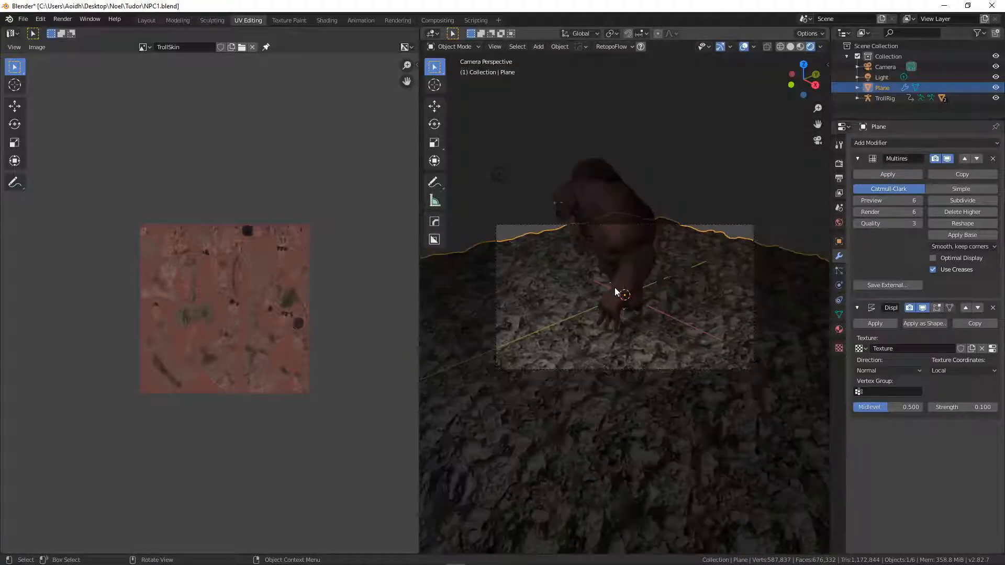
{"action": "left_click", "coordinate": [711, 225]}
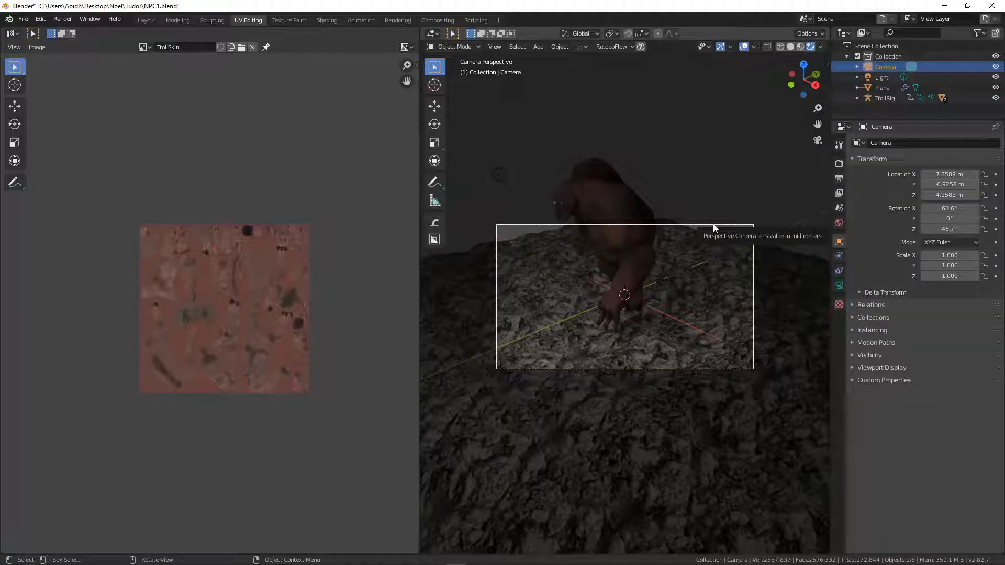
{"action": "left_click", "coordinate": [185, 19]}
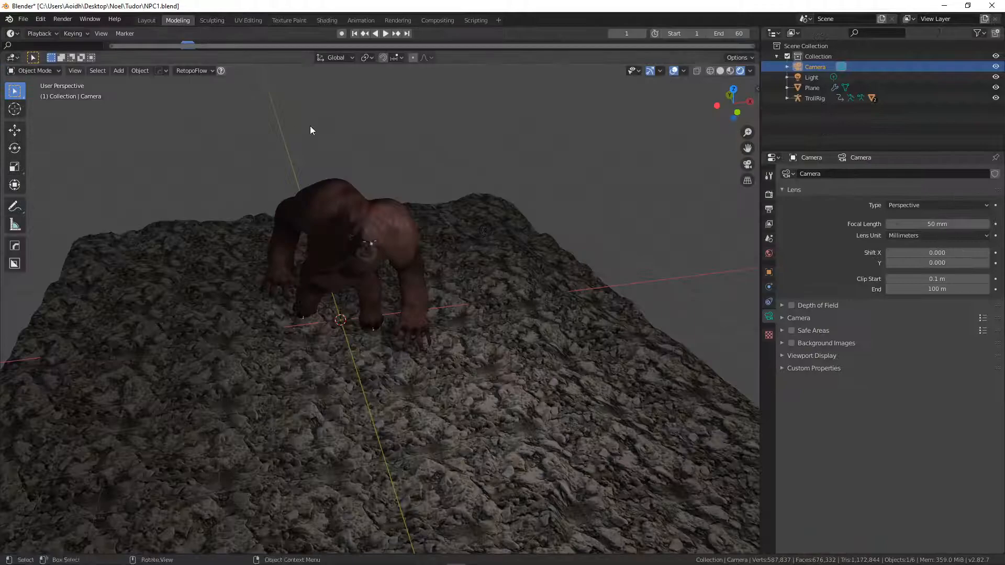
{"action": "key", "text": "KP_0"}
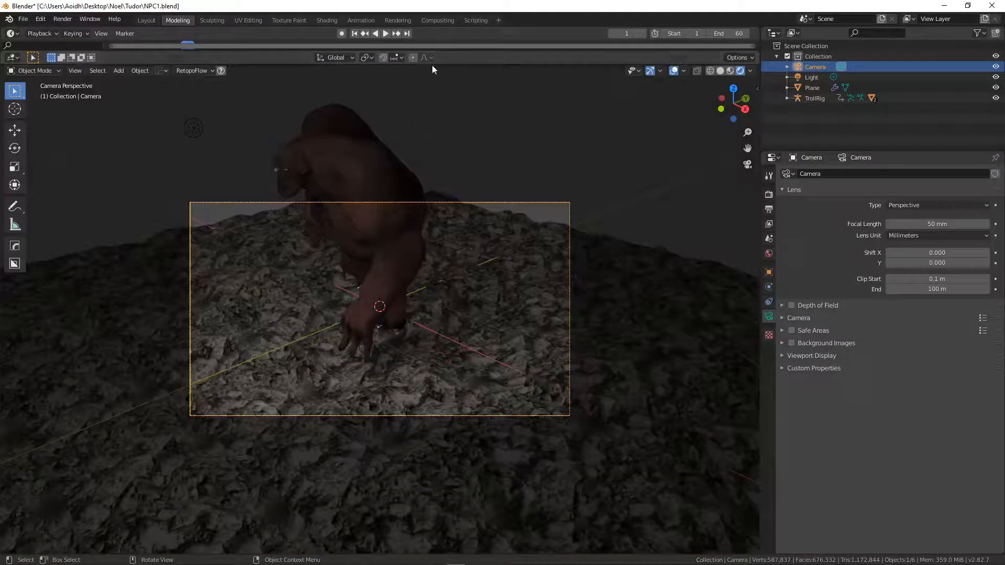
Lock the camera to the view, frame the whole troll from the front with the ground below, and release the lock.
{"action": "key", "text": "n"}
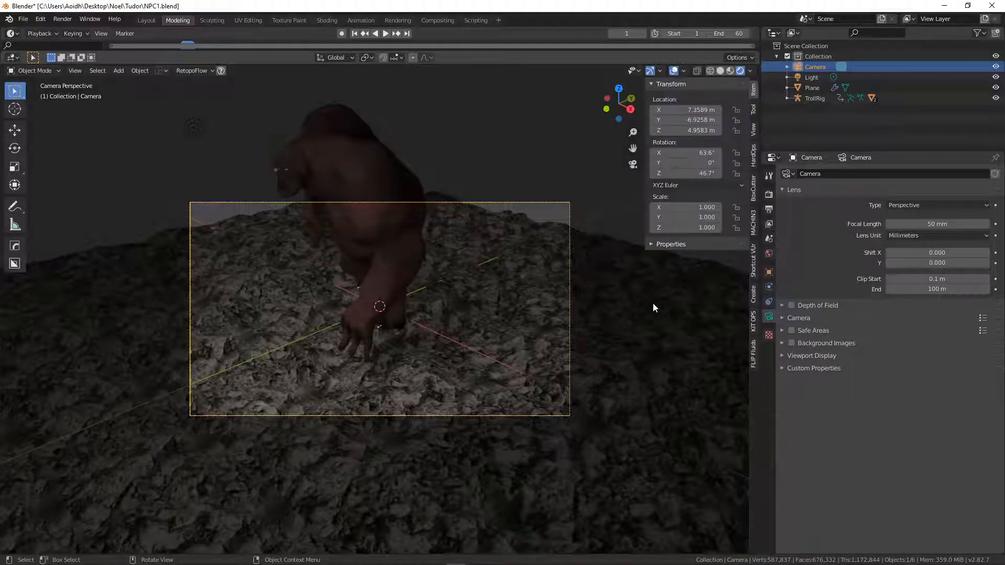
{"action": "left_click", "coordinate": [753, 129]}
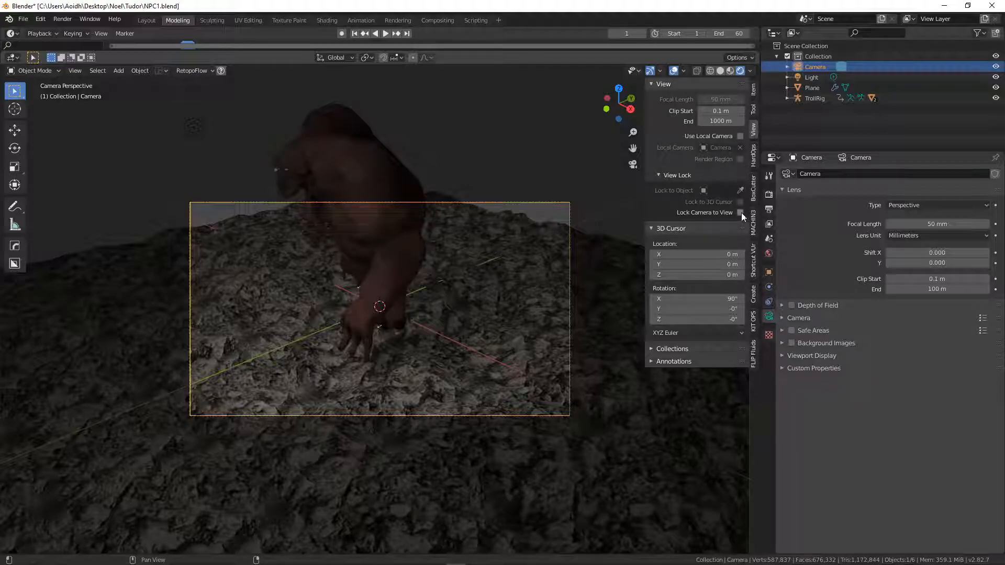
{"action": "middle_click_drag", "start_coordinate": [491, 267], "coordinate": [461, 302]}
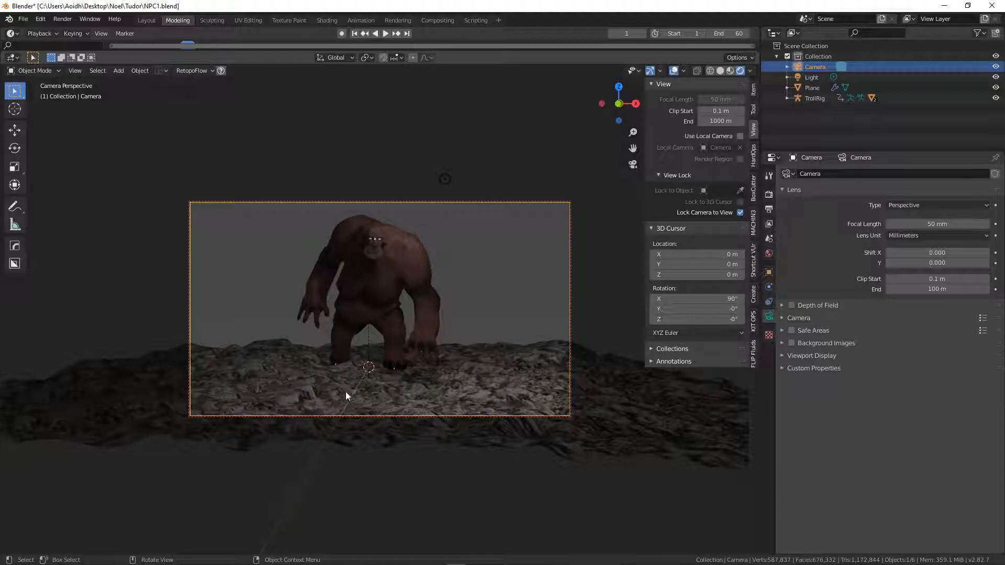
{"action": "left_click", "coordinate": [740, 212]}
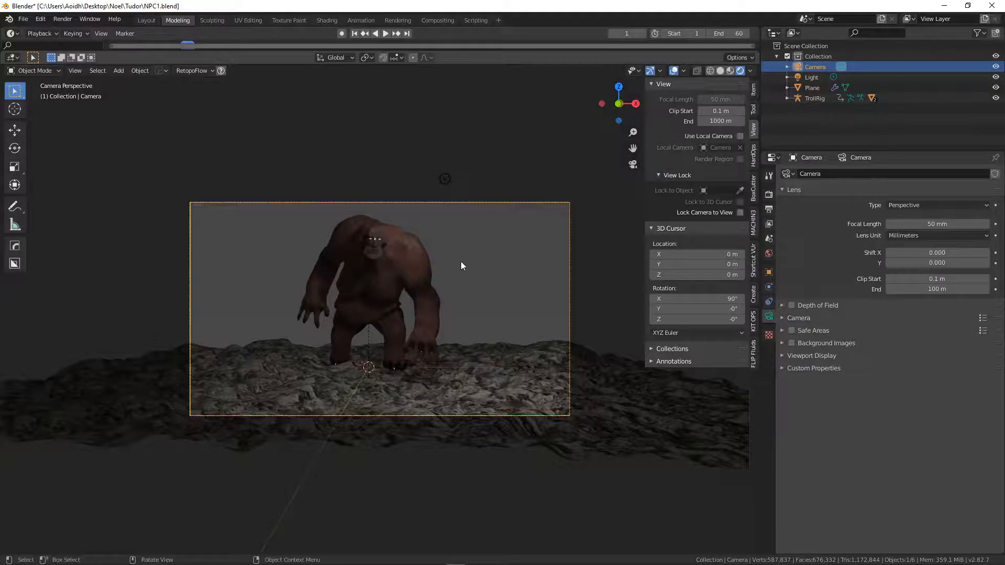
{"action": "scroll", "coordinate": [461, 265], "scroll_direction": "up", "scroll_amount": 2}
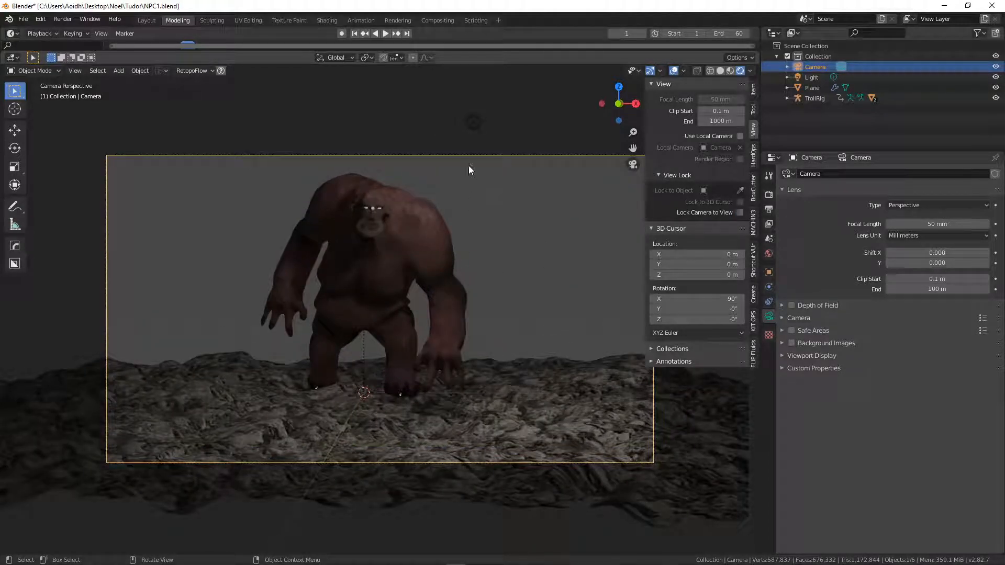
{"action": "scroll", "coordinate": [469, 199], "scroll_direction": "down", "scroll_amount": 3}
{"action": "middle_click_drag", "start_coordinate": [489, 222], "coordinate": [375, 255]}
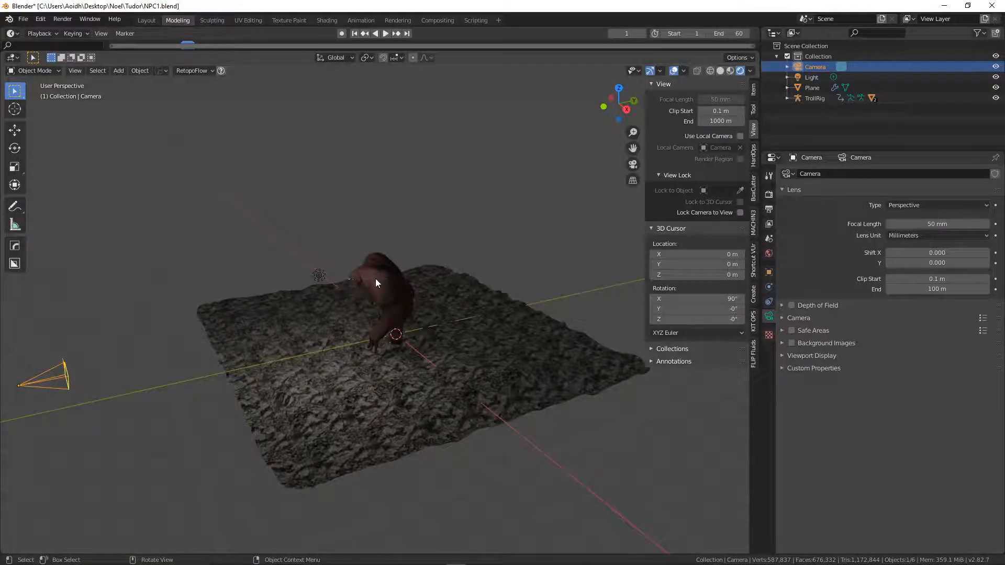
{"action": "key", "text": "KP_0"}
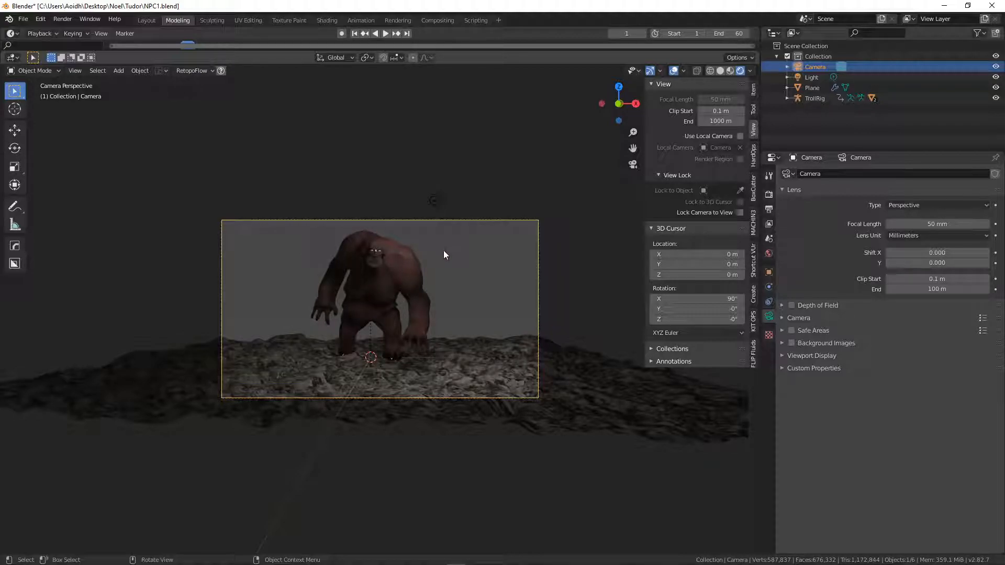
Add a Plain Axes empty and raise it along Z to the height of the troll's head.
{"action": "key", "text": "shift+a"}
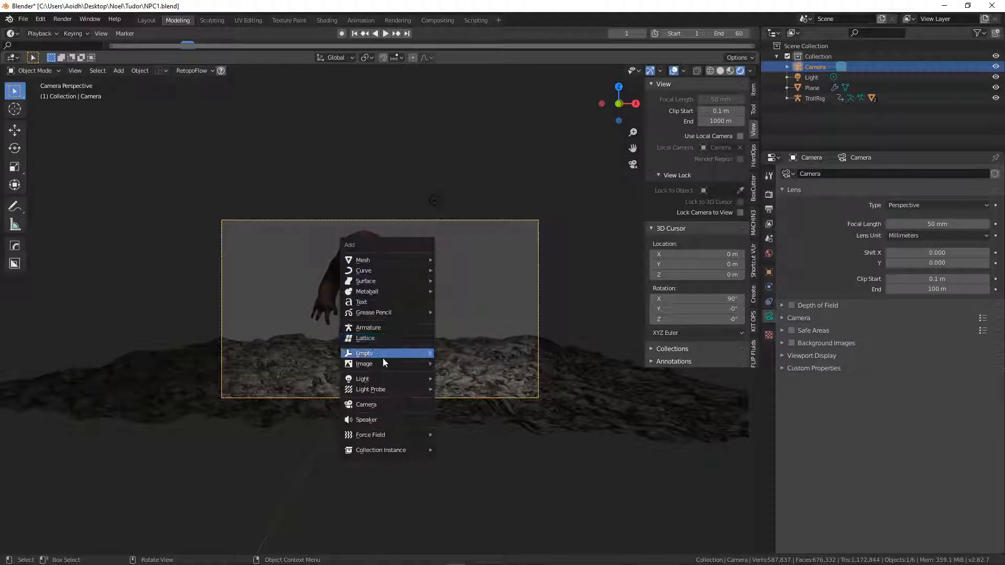
{"action": "mouse_move", "coordinate": [382, 353]}
{"action": "left_click", "coordinate": [452, 351]}
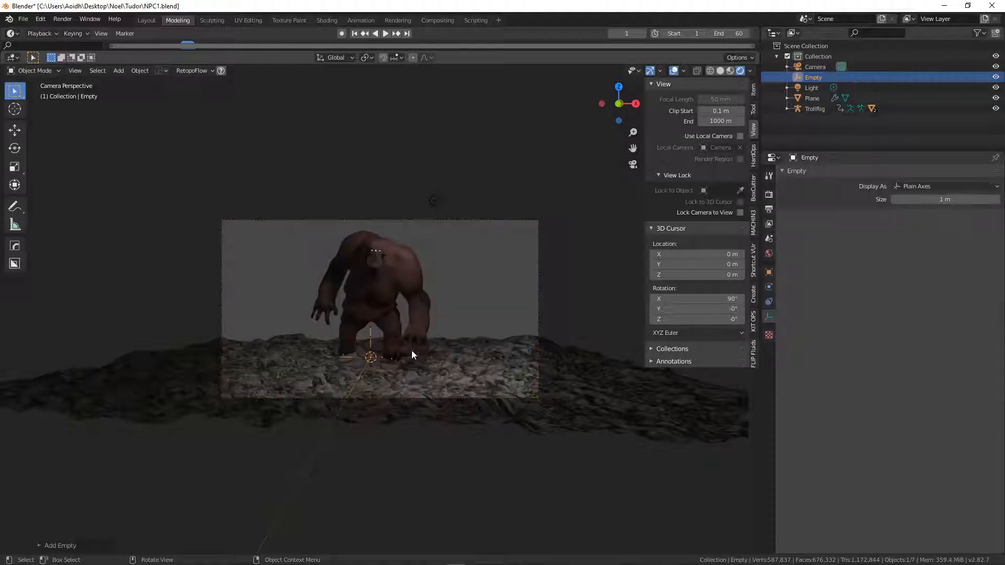
{"action": "key", "text": "g"}
{"action": "key", "text": "z"}
{"action": "left_click", "coordinate": [416, 245]}
Move the empty forward to the front of the troll's face.
{"action": "middle_click_drag", "start_coordinate": [415, 245], "coordinate": [400, 322]}
{"action": "key", "text": "g"}
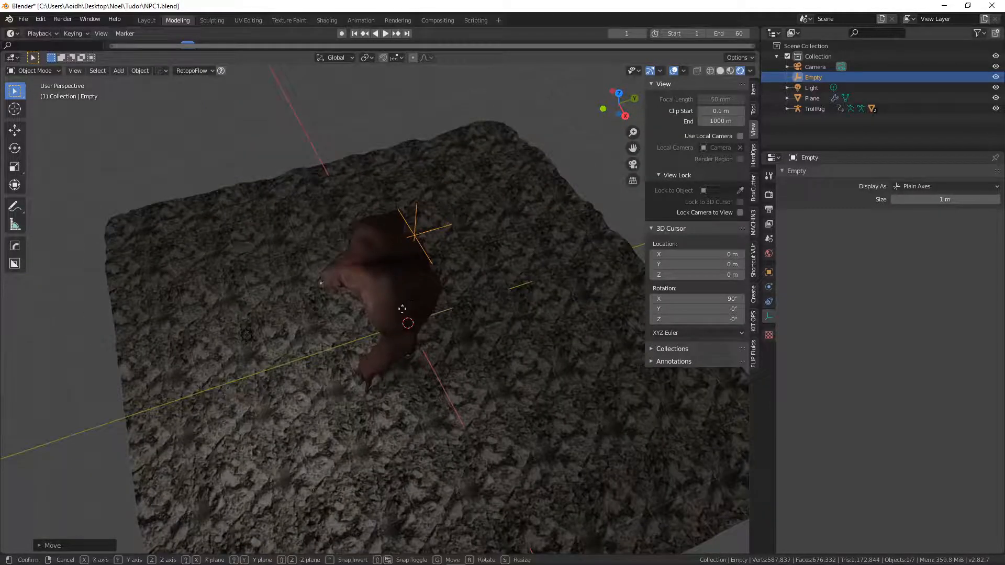
{"action": "left_click", "coordinate": [315, 329]}
{"action": "middle_click_drag", "start_coordinate": [315, 329], "coordinate": [330, 310]}
{"action": "scroll", "coordinate": [301, 259], "scroll_direction": "up", "scroll_amount": 4}
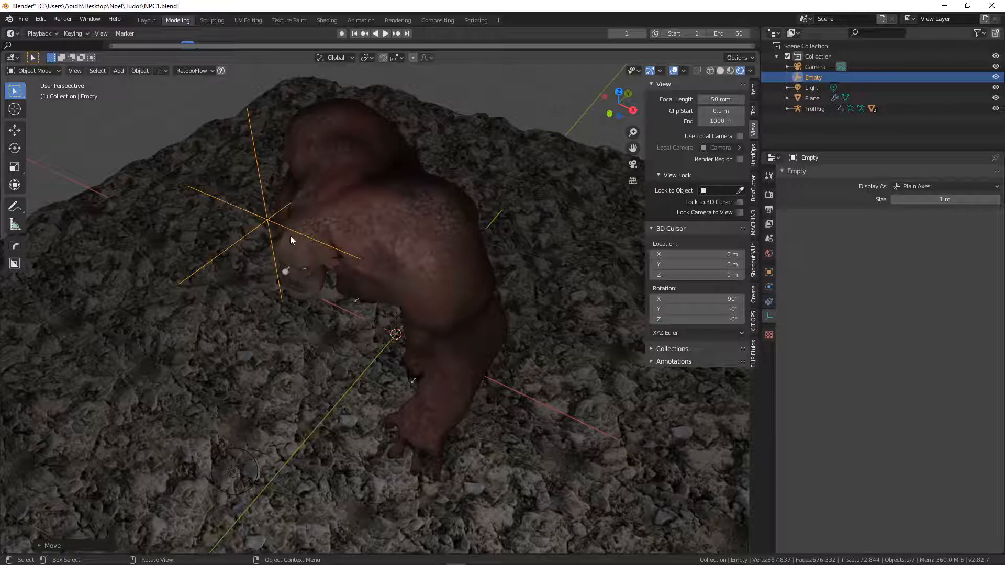
Rename the empty as focus and the plane as ground.
{"action": "double_click", "coordinate": [812, 77]}
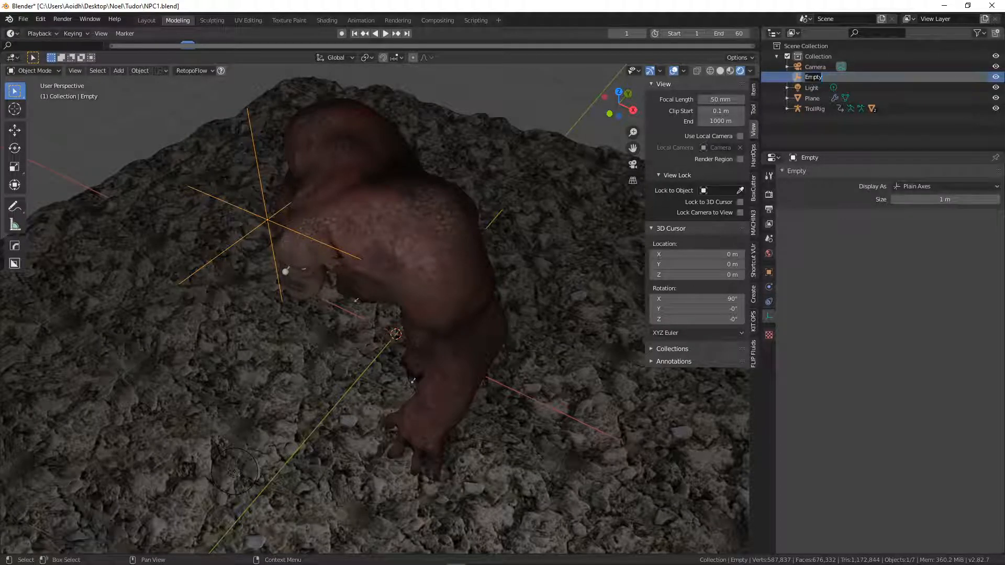
{"action": "type", "text": "focus"}
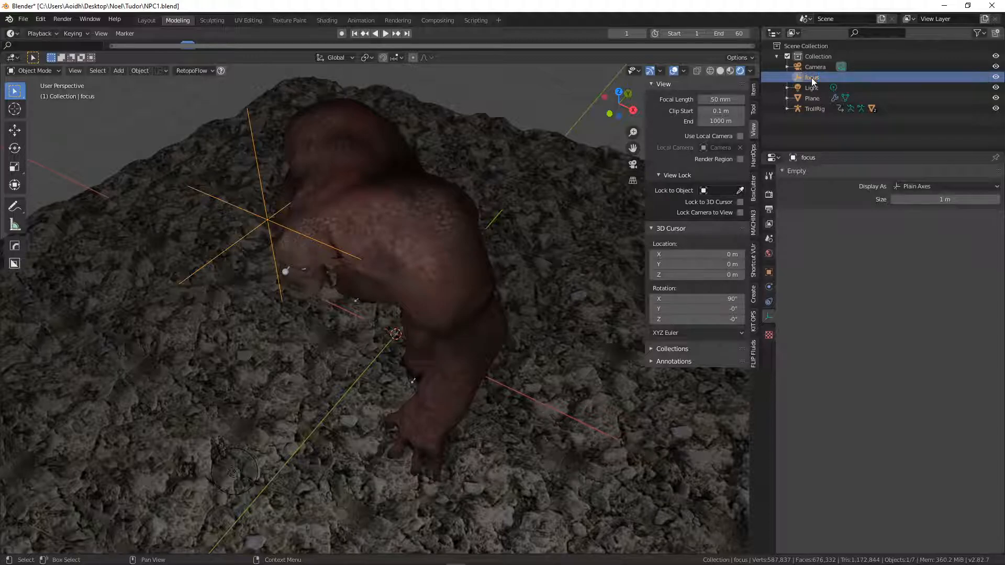
{"action": "left_click", "coordinate": [813, 97]}
{"action": "double_click", "coordinate": [813, 98]}
{"action": "type", "text": "ground"}
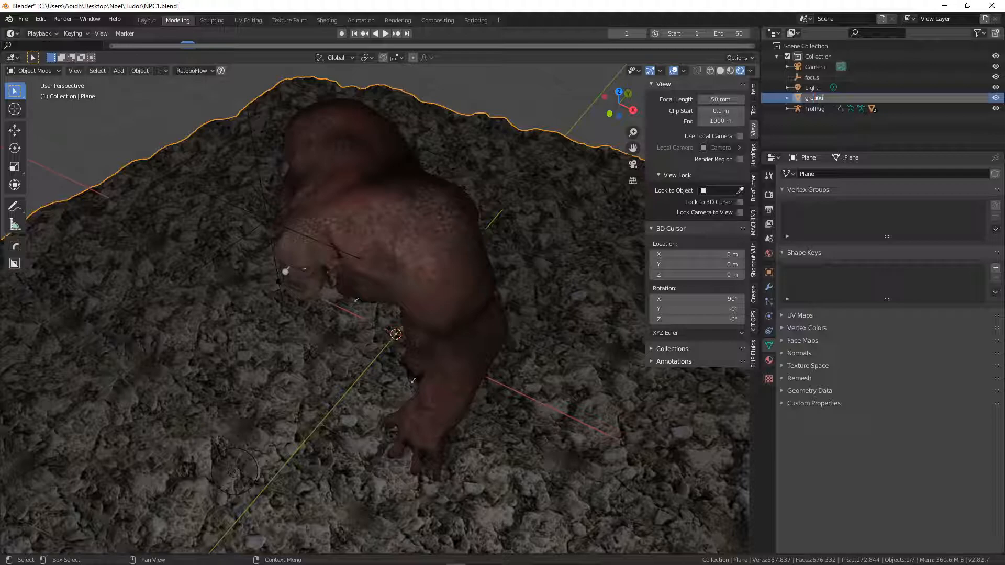
{"action": "key", "text": "Return"}
Enable Depth of Field on the camera and expand its focus and aperture settings.
{"action": "middle_click_drag", "start_coordinate": [234, 294], "coordinate": [276, 306]}
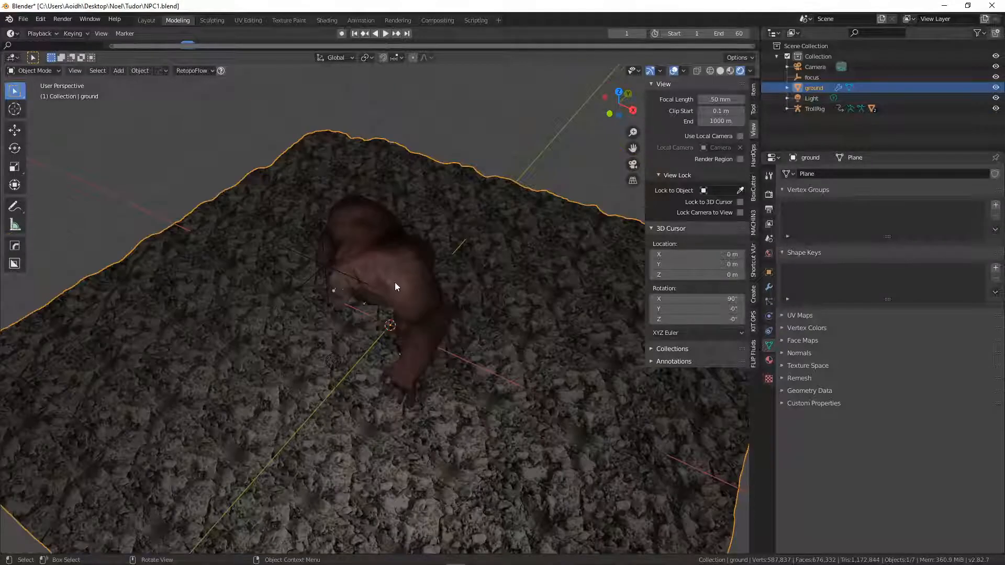
{"action": "scroll", "coordinate": [420, 322], "scroll_direction": "down", "scroll_amount": 3}
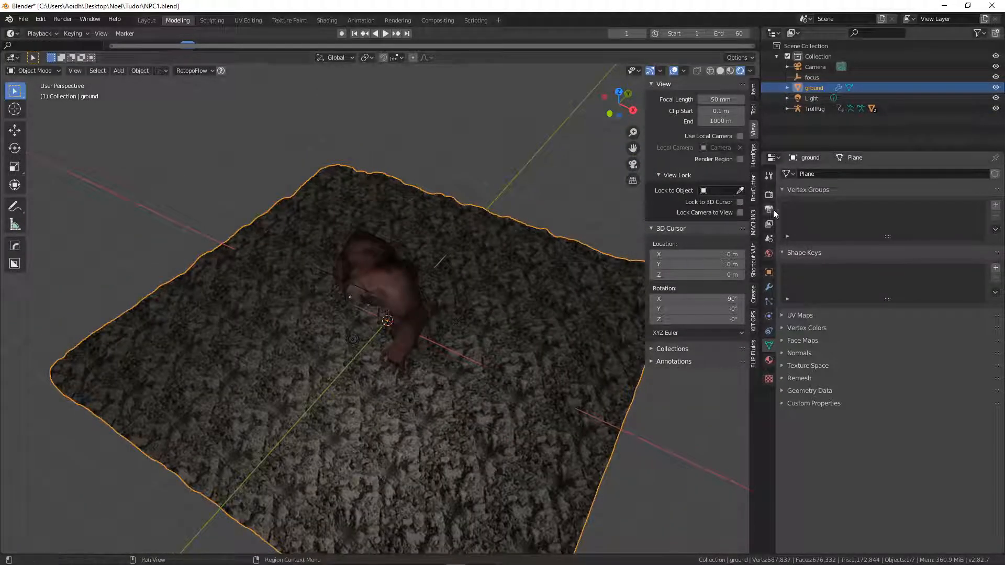
{"action": "left_click", "coordinate": [769, 195]}
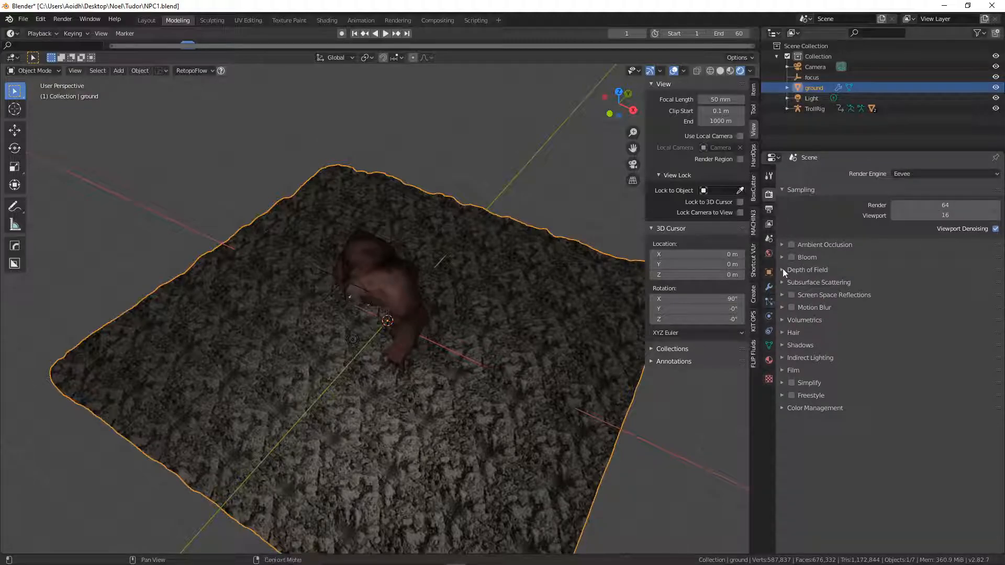
{"action": "left_click", "coordinate": [806, 270]}
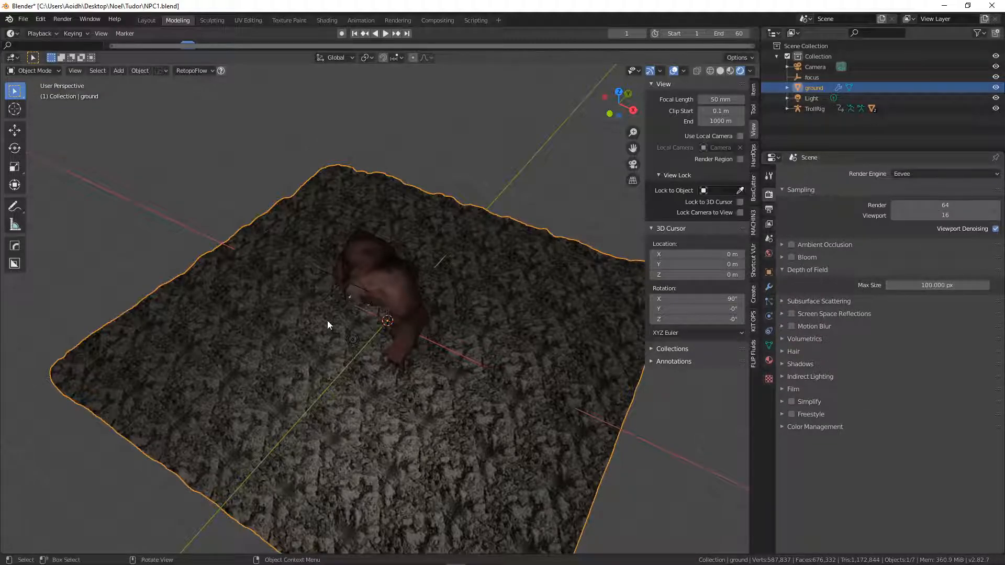
{"action": "left_click", "coordinate": [803, 66]}
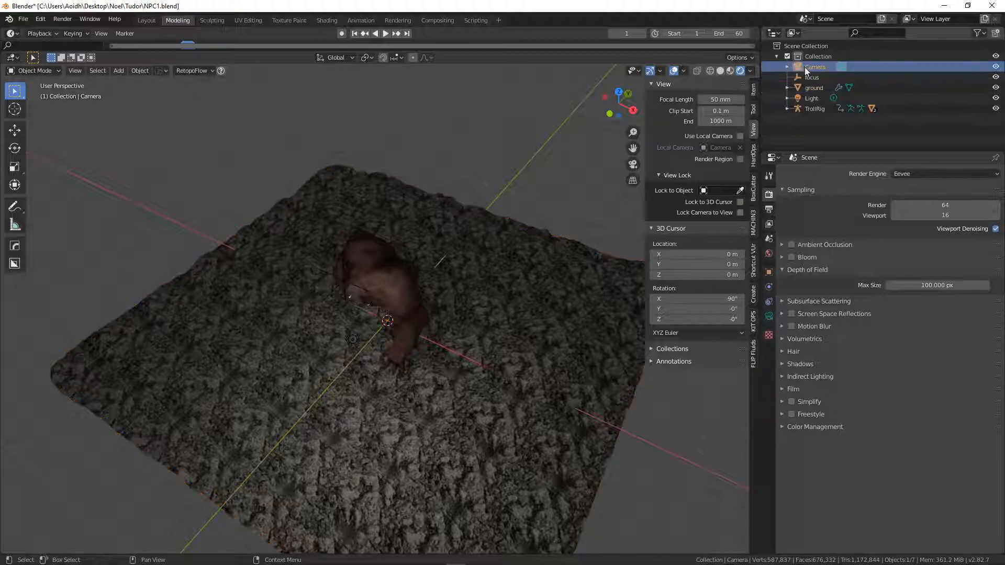
{"action": "left_click", "coordinate": [768, 316]}
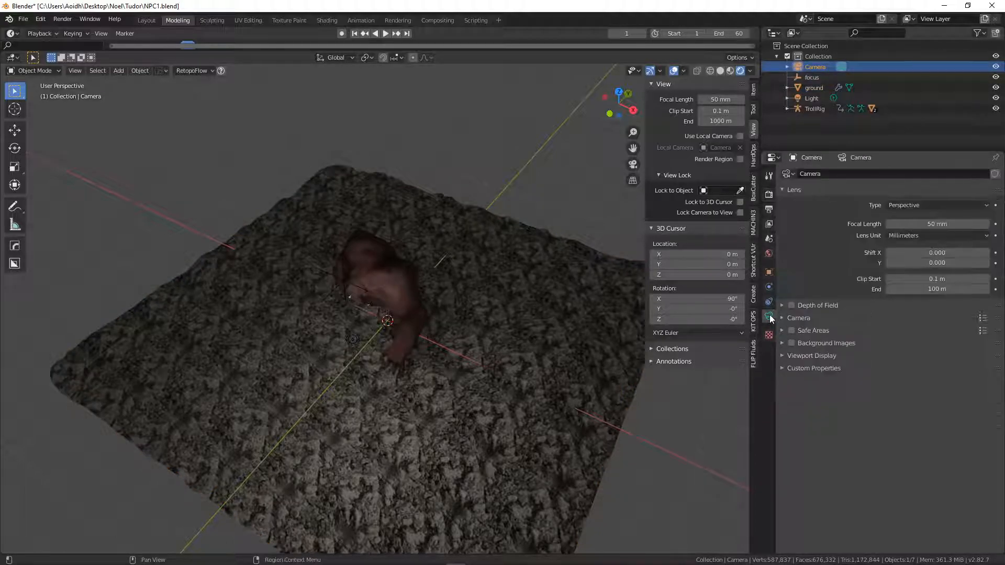
{"action": "left_click", "coordinate": [792, 305]}
{"action": "left_click", "coordinate": [783, 307]}
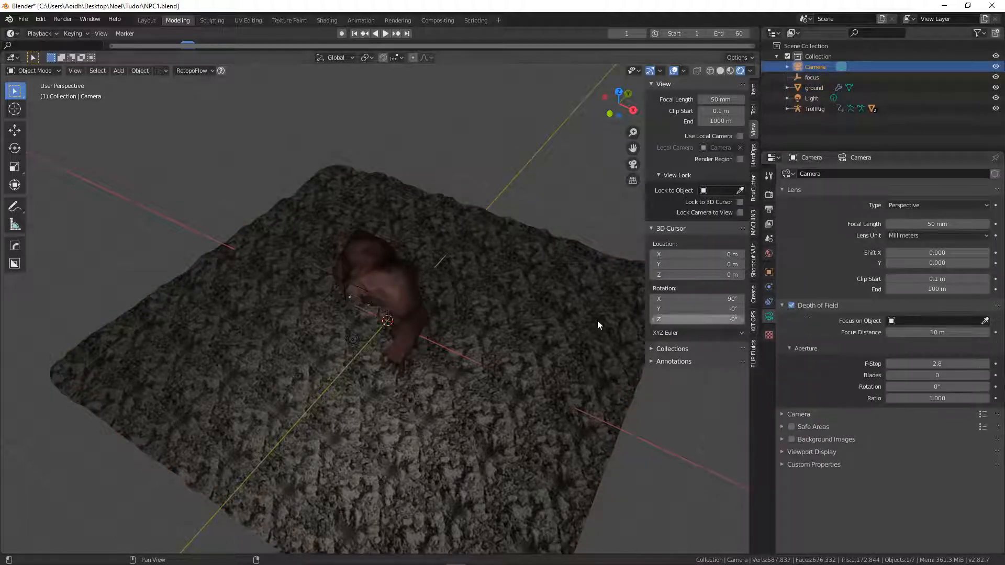
Set the camera's depth of field to focus on the focus empty with an F-Stop of 0.2.
{"action": "key", "text": "KP_0"}
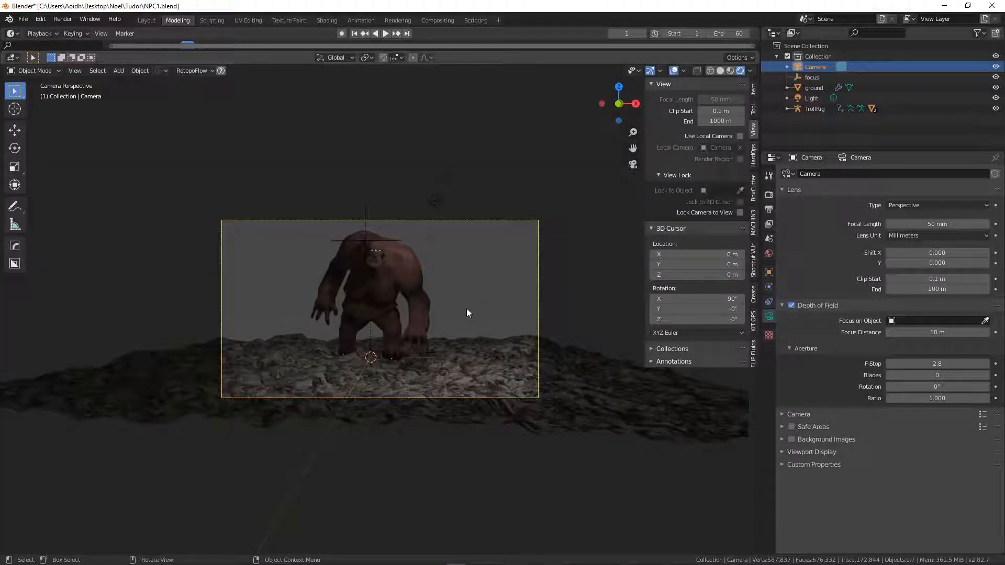
{"action": "key", "text": "Home"}
{"action": "scroll", "coordinate": [457, 314], "scroll_direction": "up", "scroll_amount": 1}
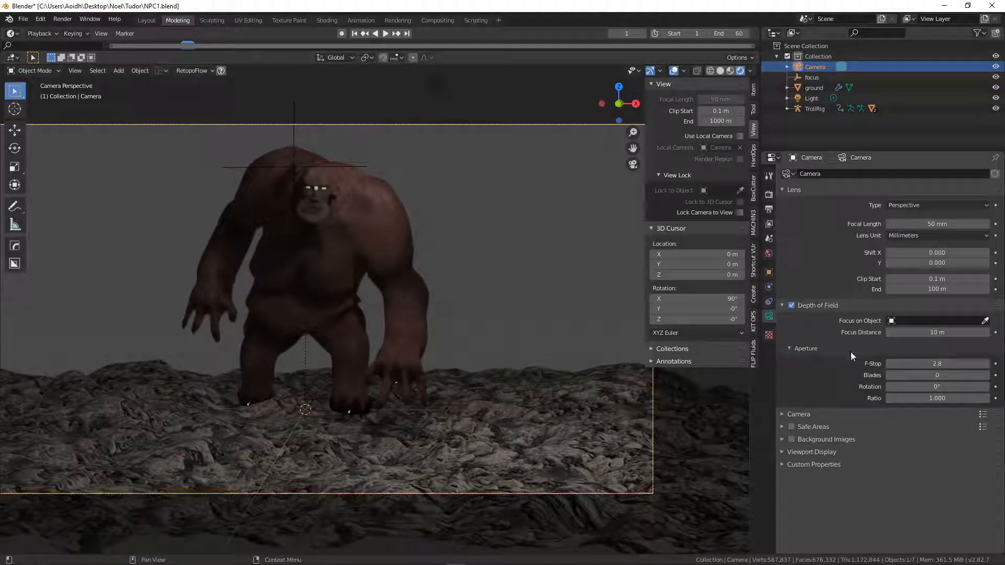
{"action": "left_click", "coordinate": [924, 321]}
{"action": "left_click", "coordinate": [896, 357]}
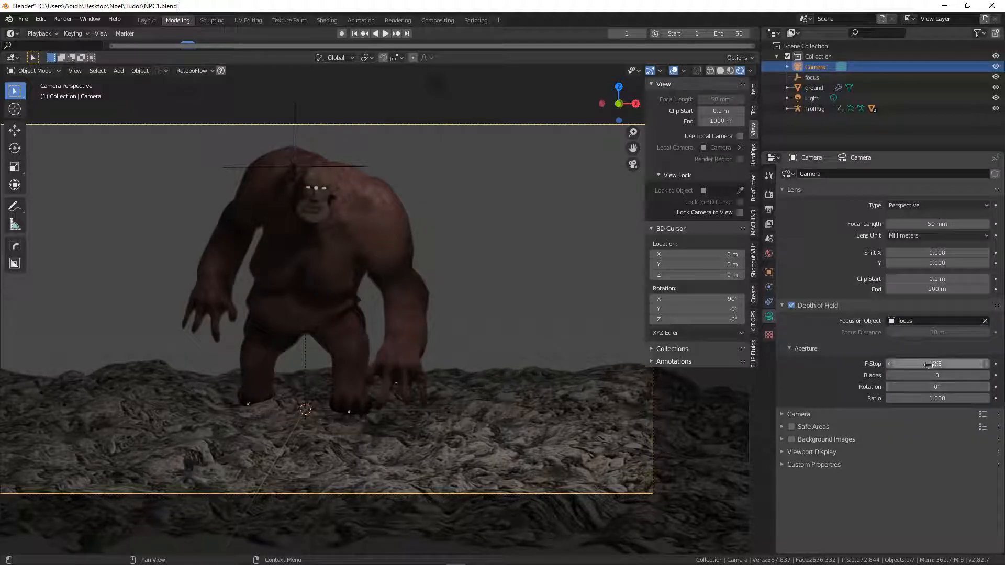
{"action": "left_click_drag", "start_coordinate": [936, 363], "coordinate": [784, 379]}
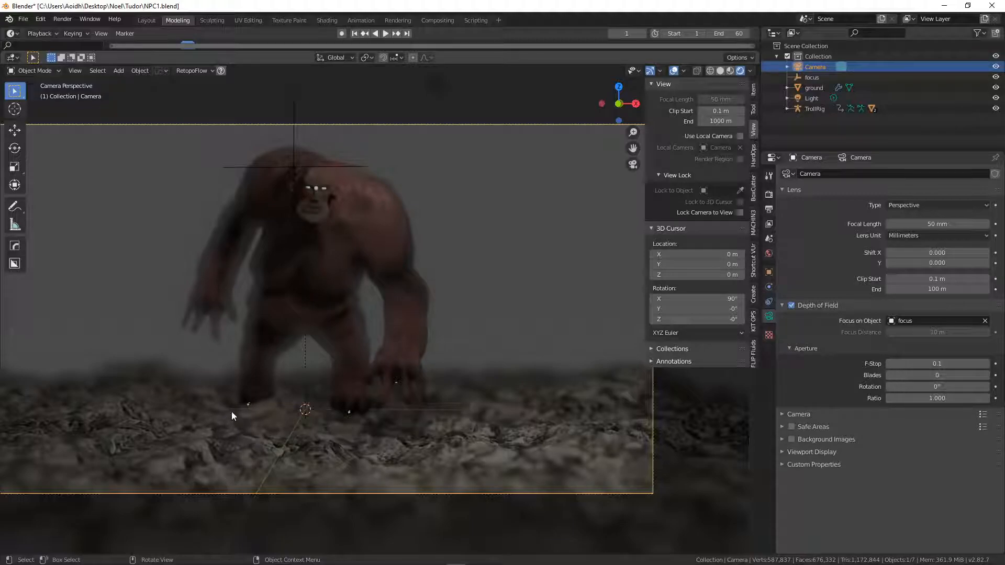
{"action": "left_click", "coordinate": [986, 364]}
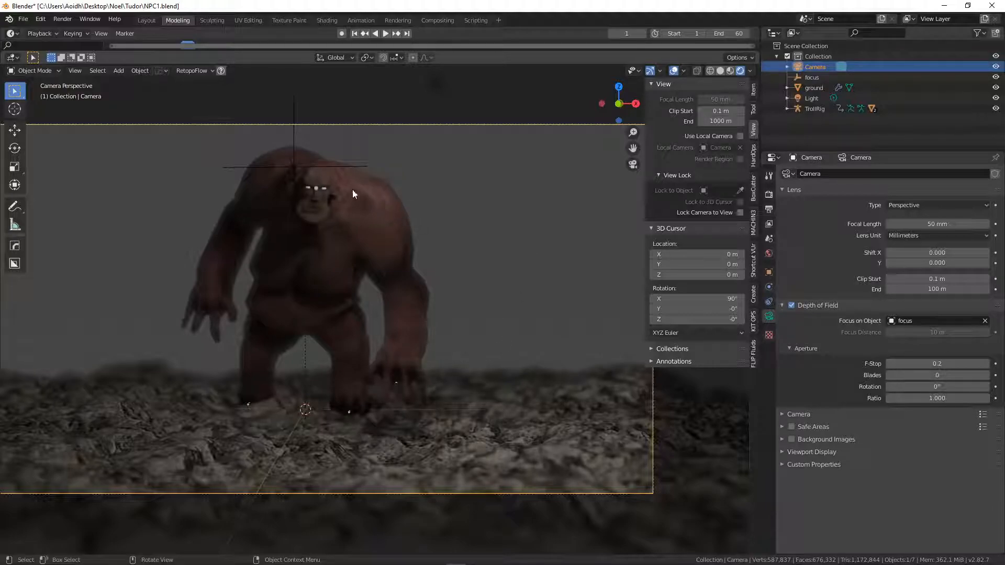
Slide the focus empty along Y to the front of the troll's face and save the file.
{"action": "left_click", "coordinate": [293, 133]}
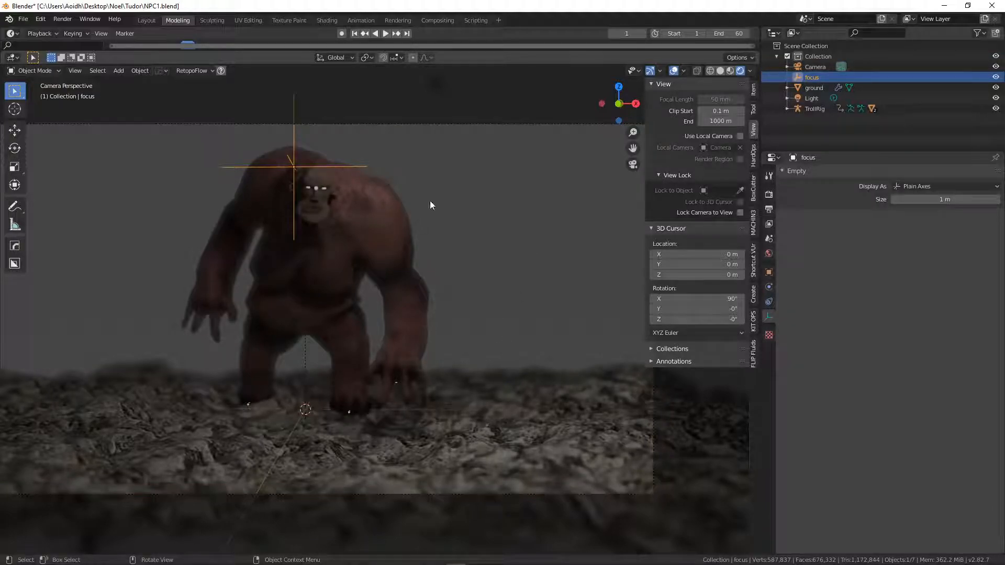
{"action": "key", "text": "g"}
{"action": "key", "text": "y"}
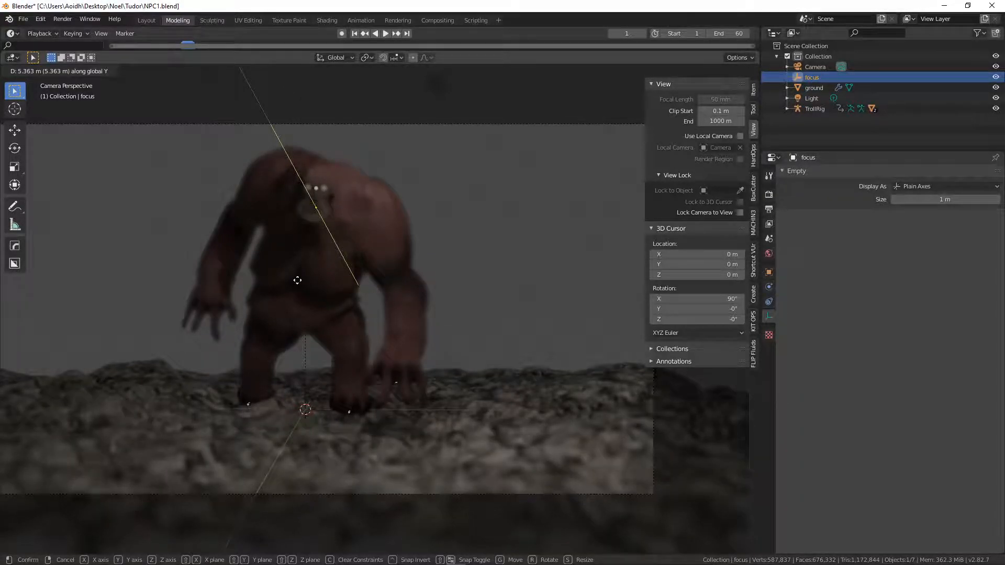
{"action": "left_click", "coordinate": [289, 203]}
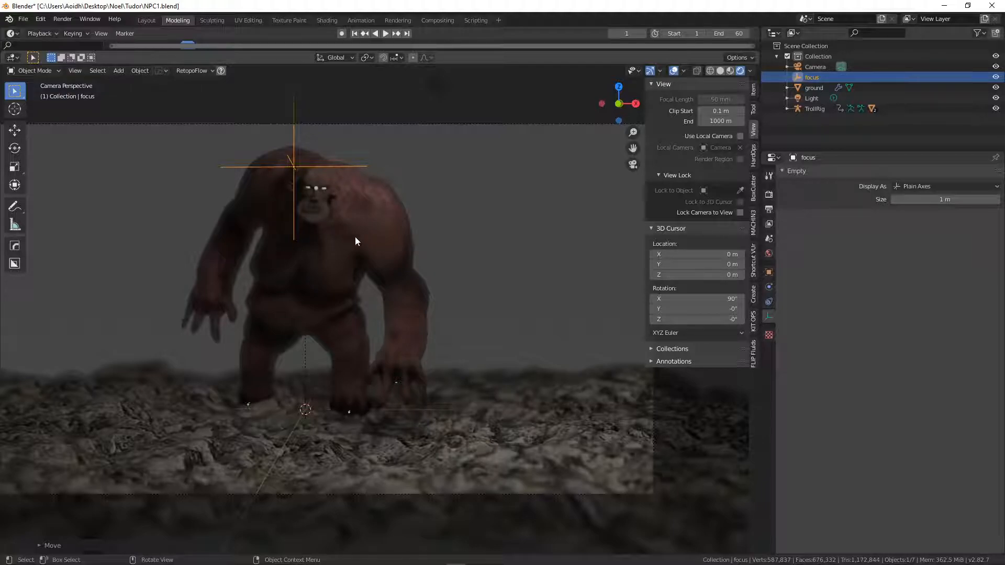
{"action": "scroll", "coordinate": [422, 246], "scroll_direction": "down", "scroll_amount": 3}
{"action": "middle_click_drag", "start_coordinate": [422, 247], "coordinate": [358, 279]}
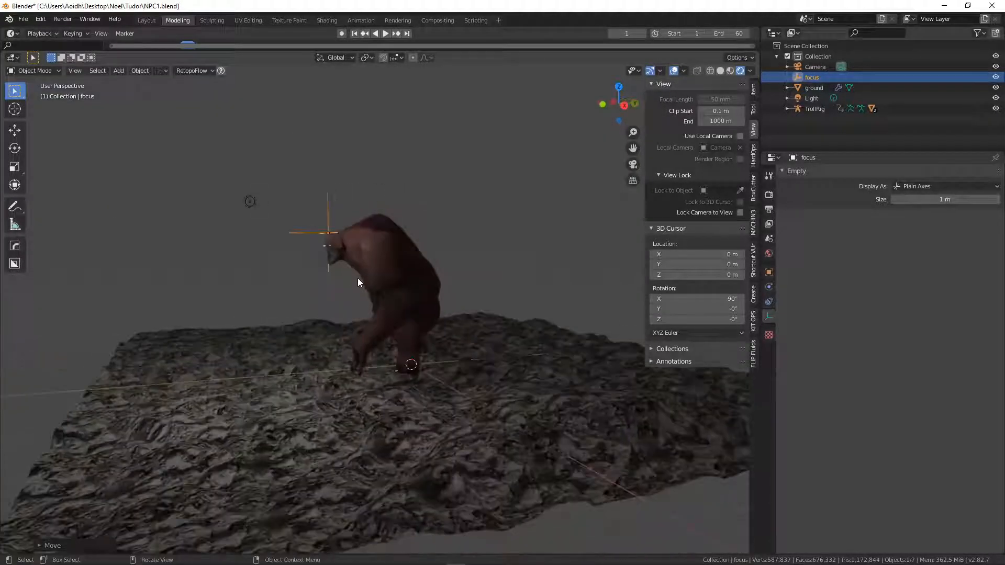
{"action": "left_click", "coordinate": [23, 19]}
{"action": "left_click", "coordinate": [38, 89]}
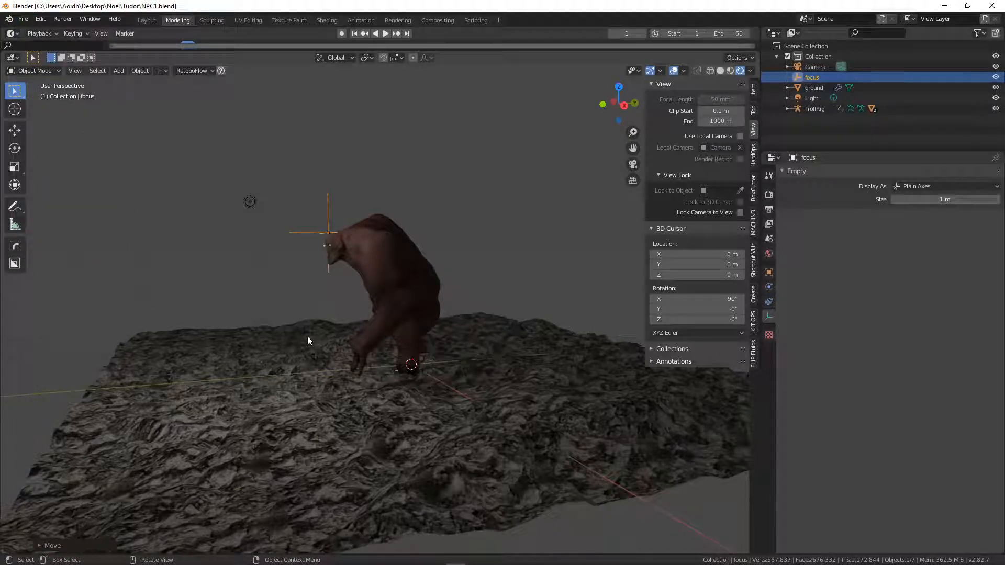
Add a cube at the troll's feet and scale it along Y and X to cover most of the ground.
{"action": "key", "text": "shift+a"}
{"action": "mouse_move", "coordinate": [294, 244]}
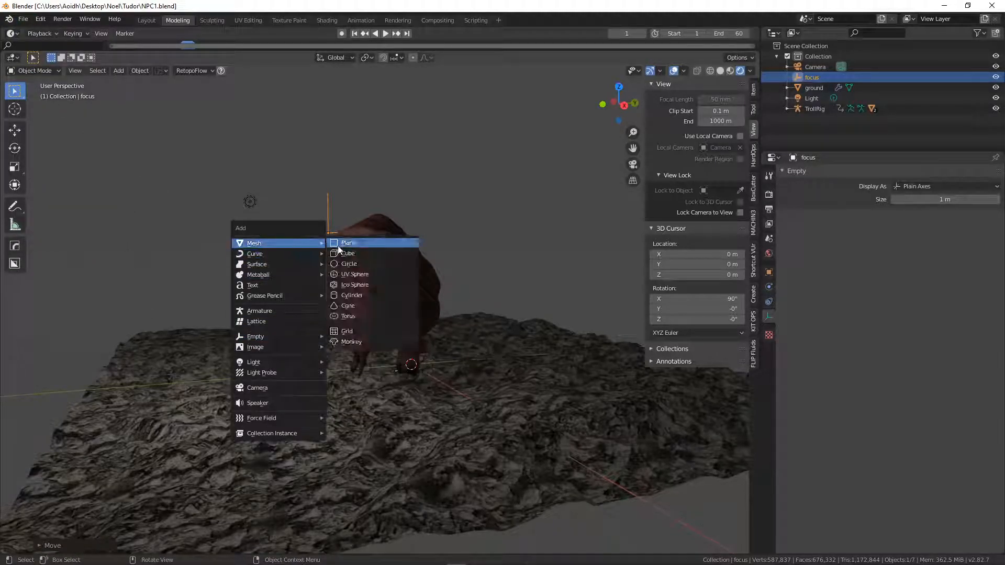
{"action": "left_click", "coordinate": [344, 253]}
{"action": "key", "text": "s"}
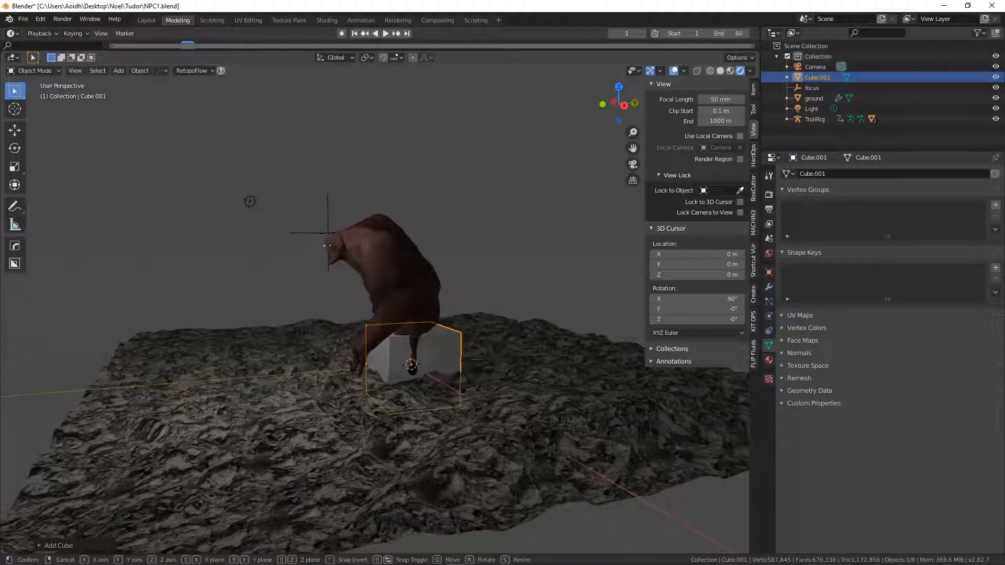
{"action": "key", "text": "y"}
{"action": "left_click", "coordinate": [3, 479]}
{"action": "middle_click_drag", "start_coordinate": [3, 479], "coordinate": [43, 485]}
{"action": "key", "text": "s"}
{"action": "key", "text": "x"}
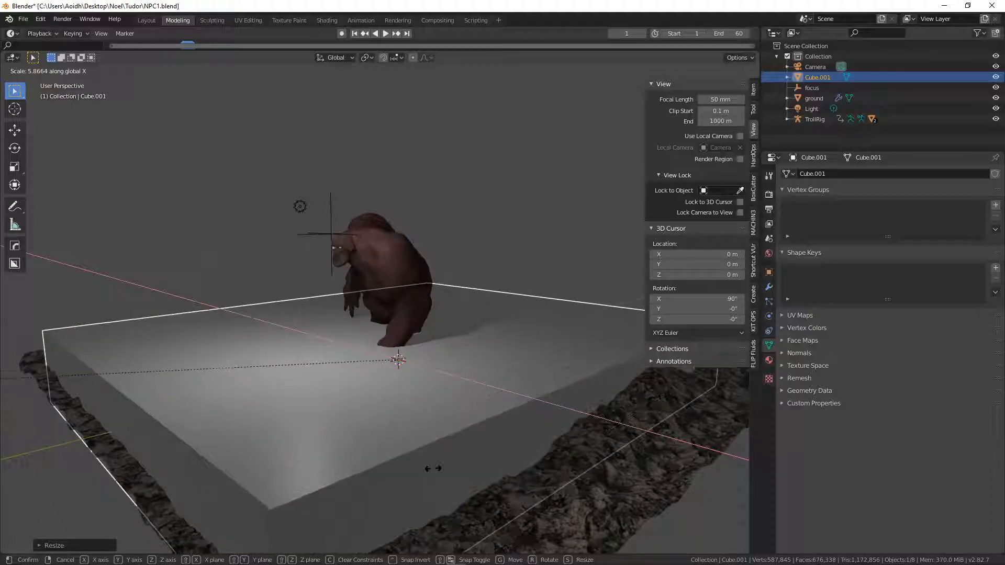
{"action": "left_click", "coordinate": [278, 460]}
{"action": "scroll", "coordinate": [261, 412], "scroll_direction": "down", "scroll_amount": 3}
Turn off proportional editing and raise the cube's top face along Z well above the troll's head.
{"action": "key", "text": "Tab"}
{"action": "left_click", "coordinate": [189, 333]}
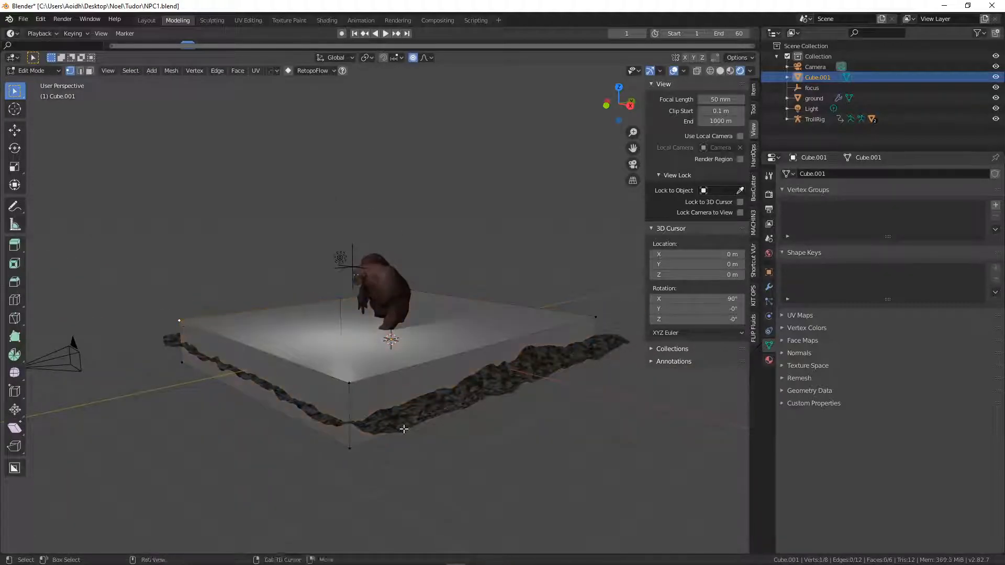
{"action": "middle_click_drag", "start_coordinate": [585, 317], "coordinate": [454, 291]}
{"action": "left_click", "coordinate": [451, 293], "text": "shift"}
{"action": "key", "text": "g"}
{"action": "key", "text": "z"}
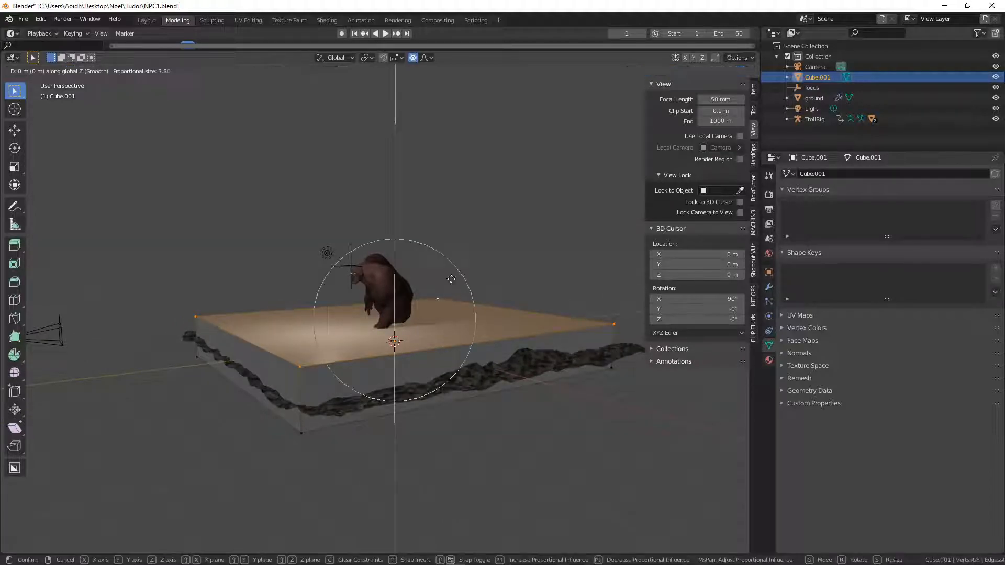
{"action": "right_click", "coordinate": [440, 183]}
{"action": "left_click", "coordinate": [413, 57]}
{"action": "key", "text": "g"}
{"action": "key", "text": "z"}
{"action": "left_click", "coordinate": [418, 90]}
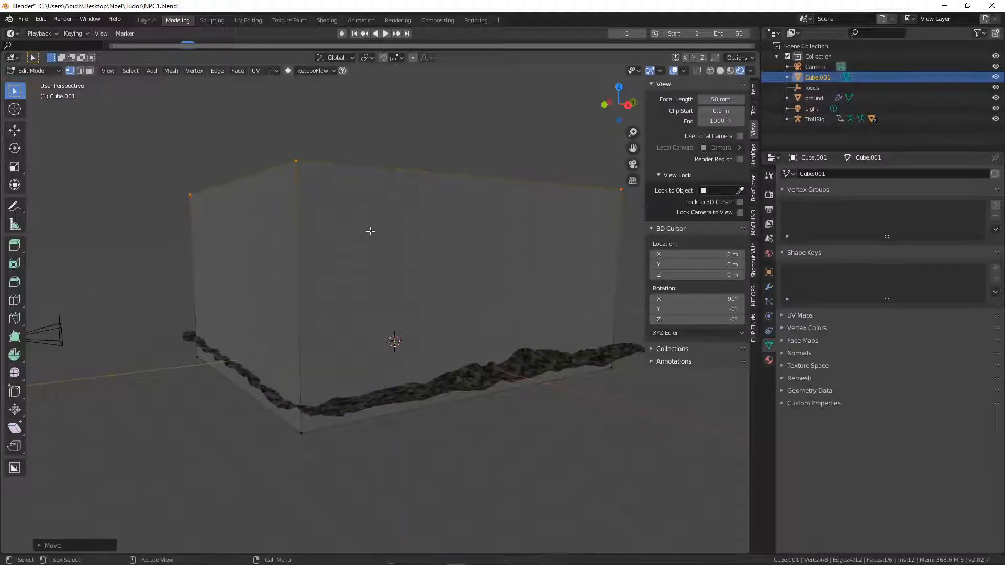
{"action": "key", "text": "KP_0"}
{"action": "scroll", "coordinate": [397, 243], "scroll_direction": "up", "scroll_amount": 2}
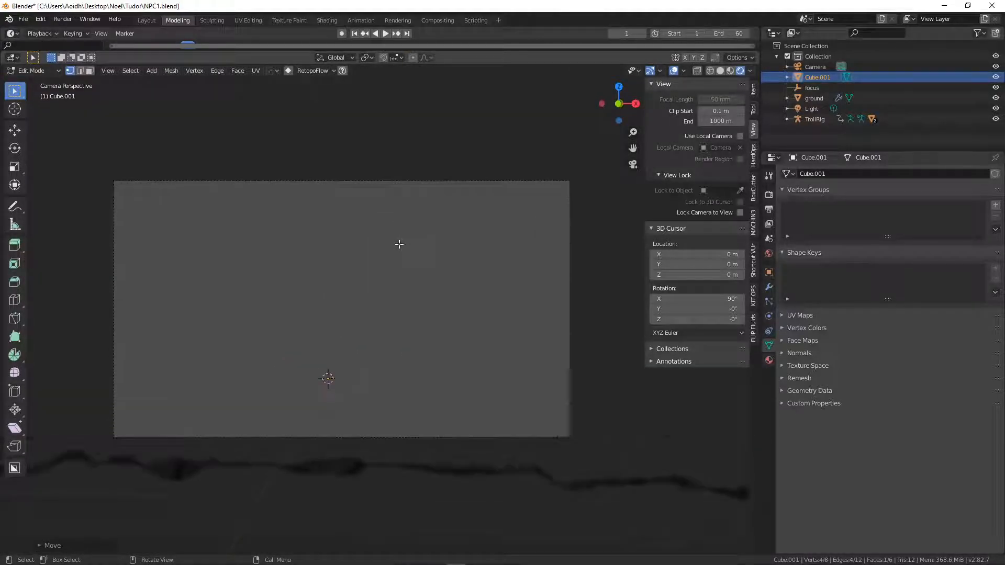
{"action": "key", "text": "Tab"}
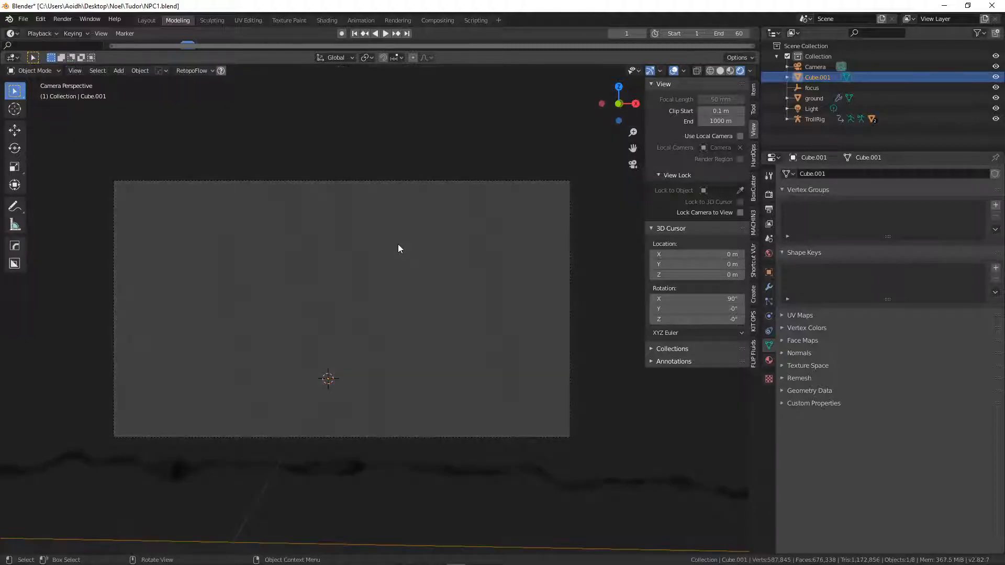
Scale the cube down uniformly and reposition it so it still fills the camera frame.
{"action": "scroll", "coordinate": [414, 233], "scroll_direction": "down", "scroll_amount": 4}
{"action": "scroll", "coordinate": [414, 242], "scroll_direction": "down", "scroll_amount": 2}
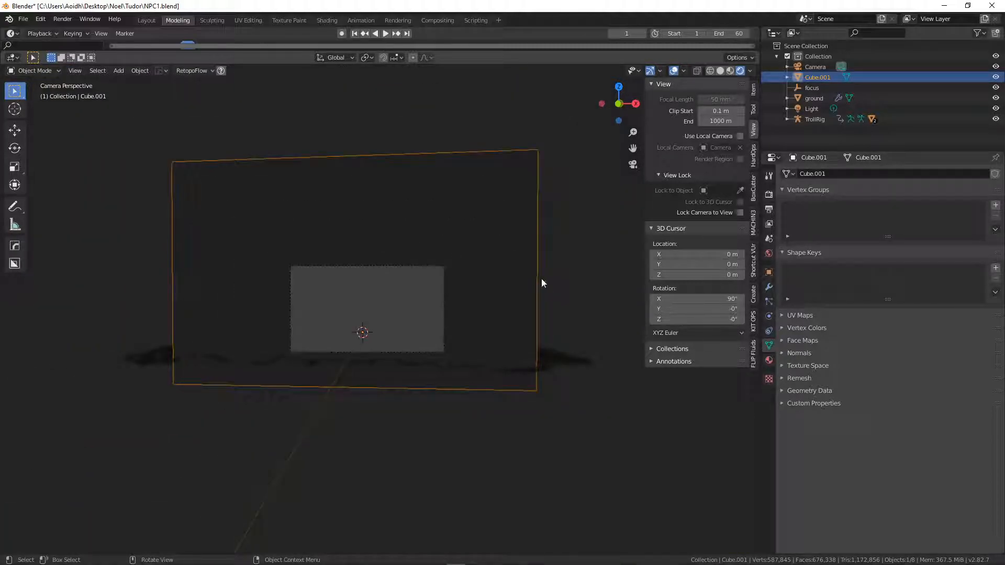
{"action": "key", "text": "s"}
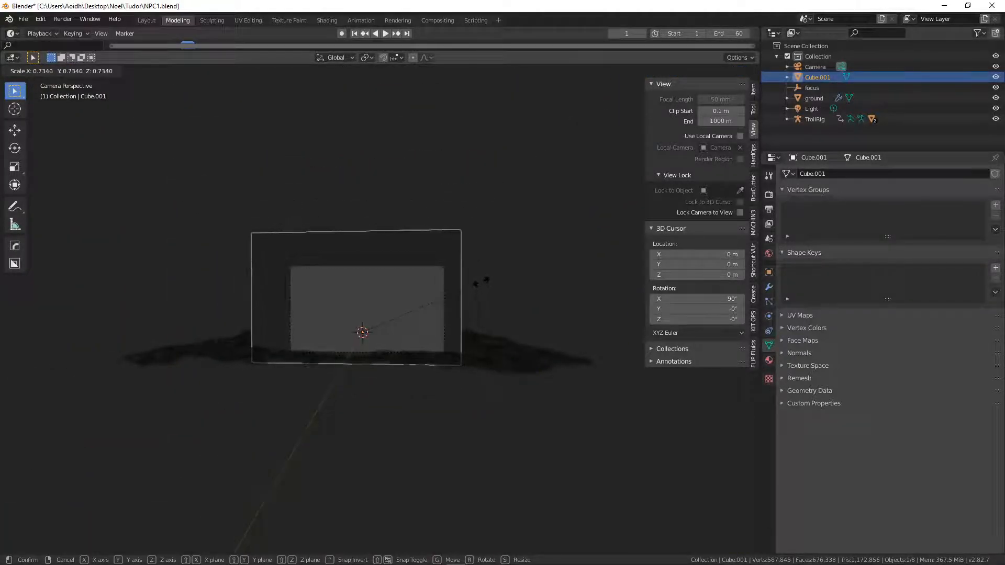
{"action": "left_click", "coordinate": [476, 284]}
{"action": "key", "text": "g"}
{"action": "left_click", "coordinate": [486, 289]}
Move the cube's camera-side face outward until the box reaches around the camera.
{"action": "middle_click_drag", "start_coordinate": [504, 294], "coordinate": [417, 303]}
{"action": "scroll", "coordinate": [414, 308], "scroll_direction": "down", "scroll_amount": 4}
{"action": "scroll", "coordinate": [409, 315], "scroll_direction": "up", "scroll_amount": 2}
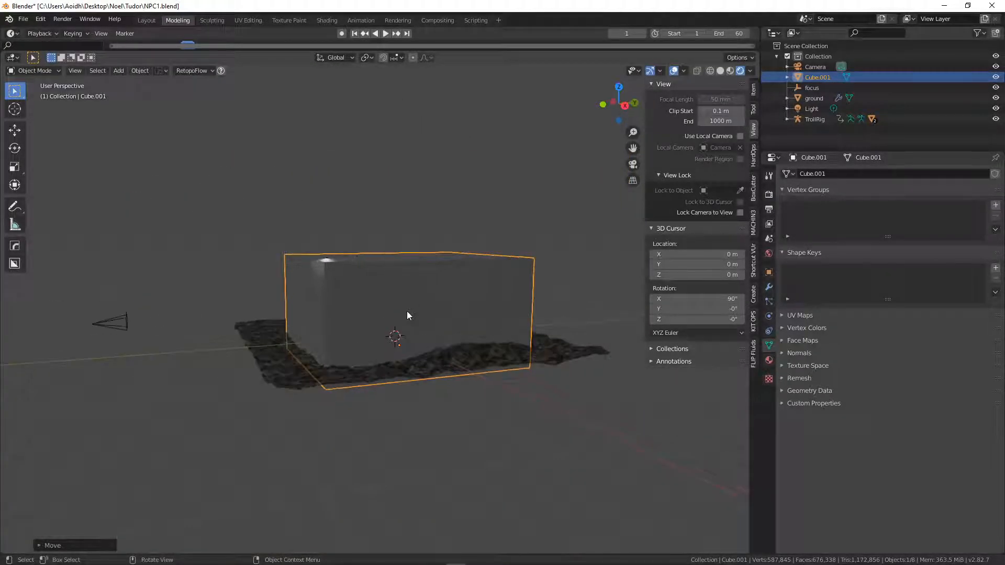
{"action": "key", "text": "Tab"}
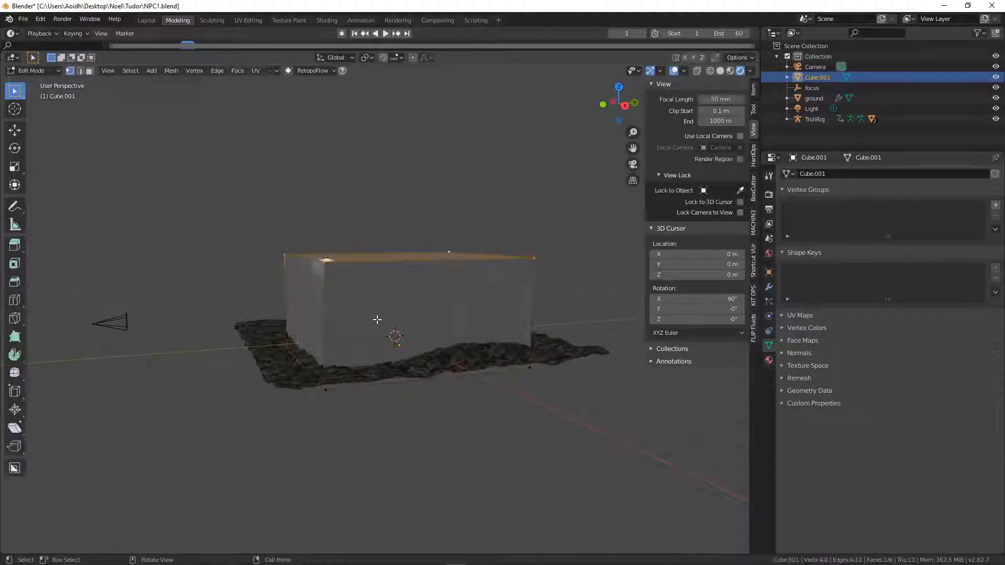
{"action": "left_click", "coordinate": [291, 265]}
{"action": "middle_click_drag", "start_coordinate": [322, 392], "coordinate": [298, 368]}
{"action": "left_click", "coordinate": [285, 364], "text": "shift"}
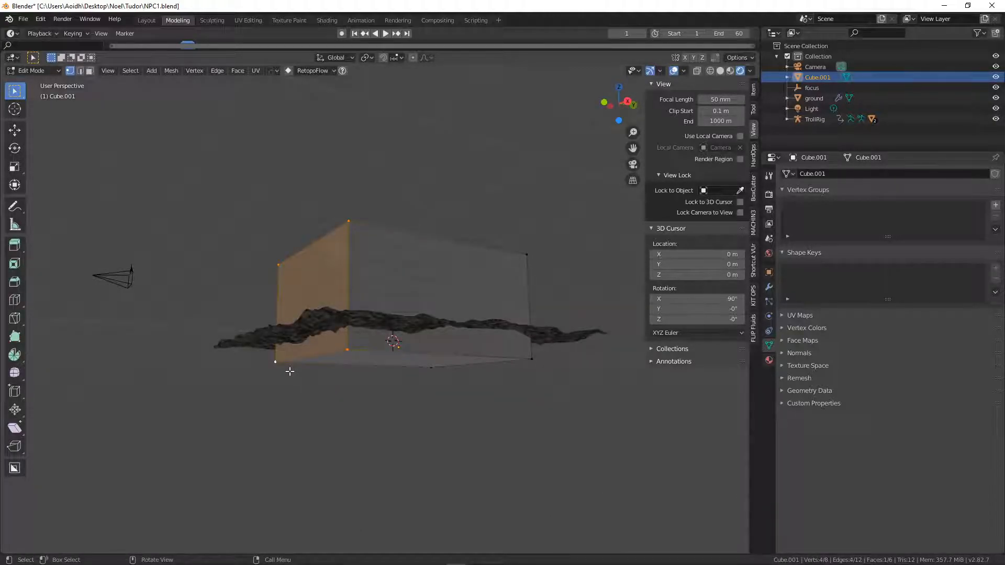
{"action": "key", "text": "g"}
{"action": "key", "text": "x"}
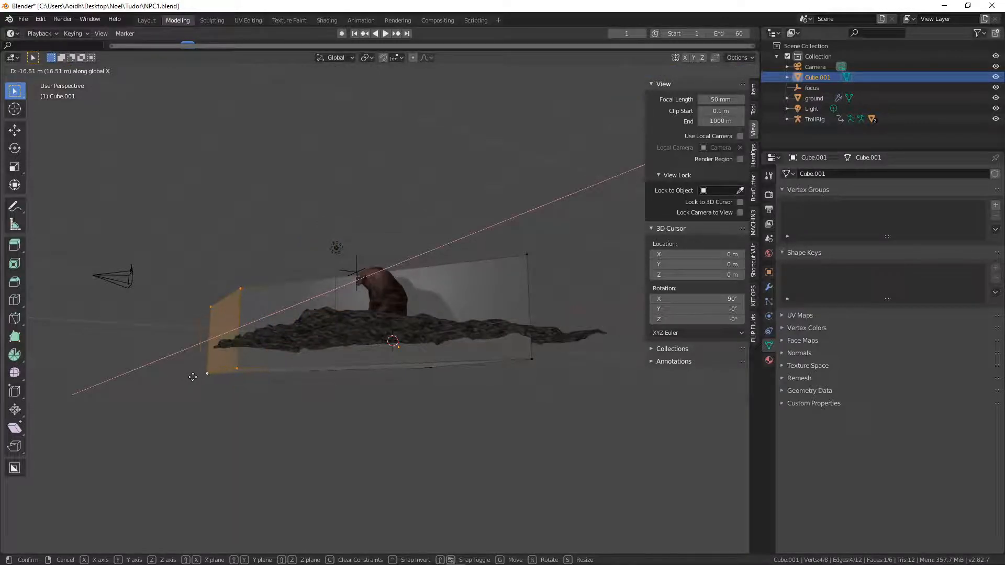
{"action": "left_click", "coordinate": [122, 373]}
{"action": "key", "text": "Tab"}
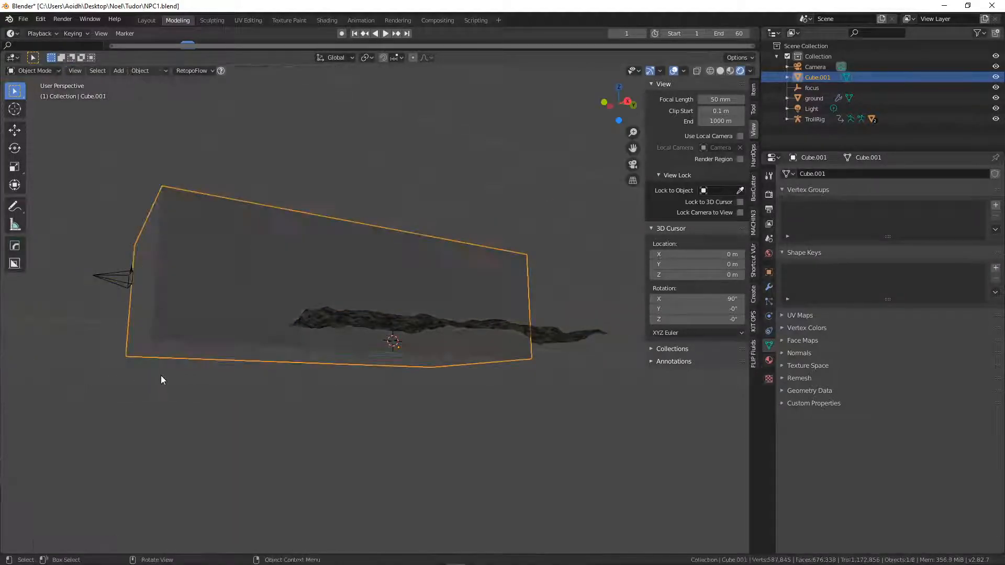
Create a new material on the cube and name it fog.
{"action": "key", "text": "KP_0"}
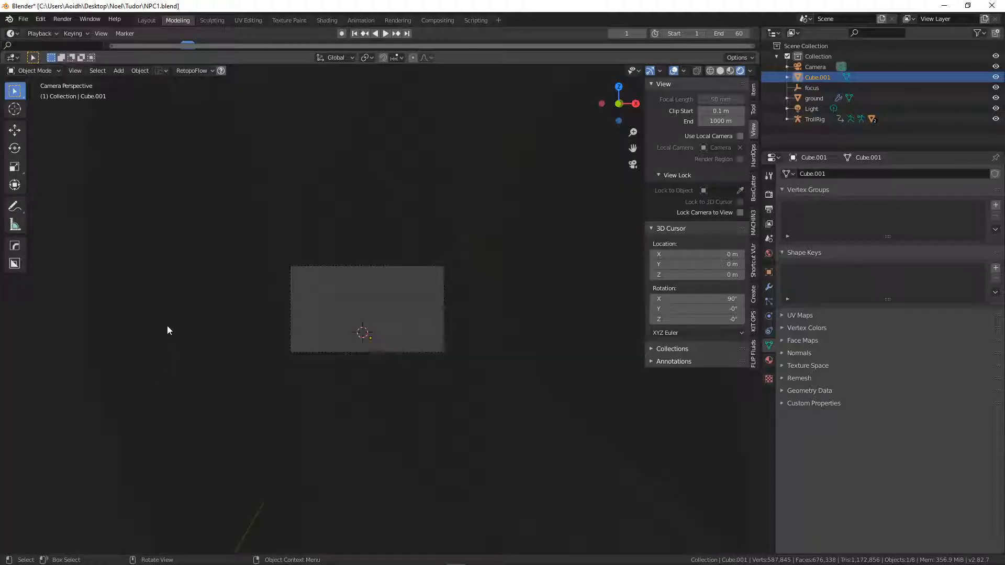
{"action": "scroll", "coordinate": [179, 303], "scroll_direction": "up", "scroll_amount": 5}
{"action": "middle_click_drag", "start_coordinate": [248, 309], "coordinate": [259, 318]}
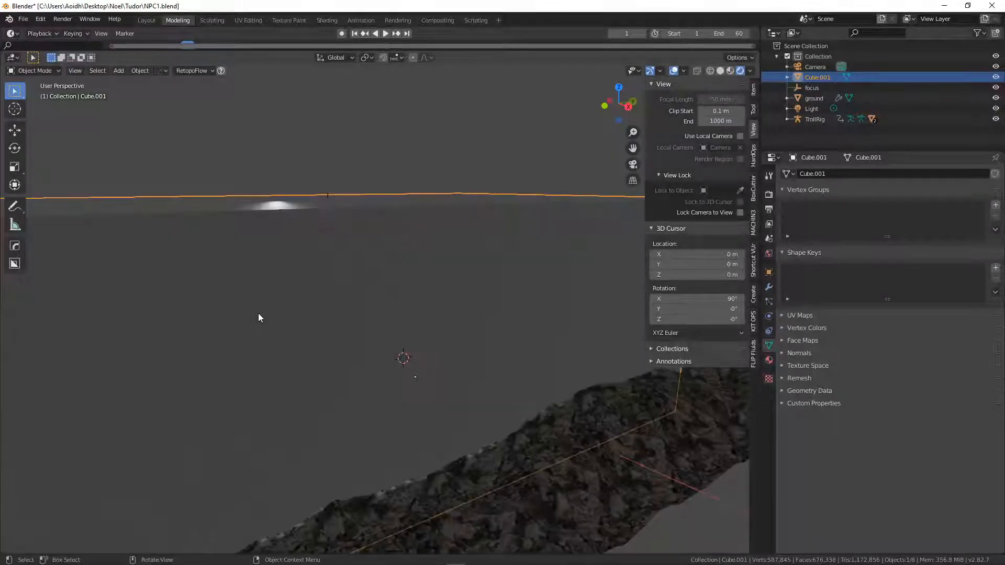
{"action": "scroll", "coordinate": [258, 318], "scroll_direction": "down", "scroll_amount": 8}
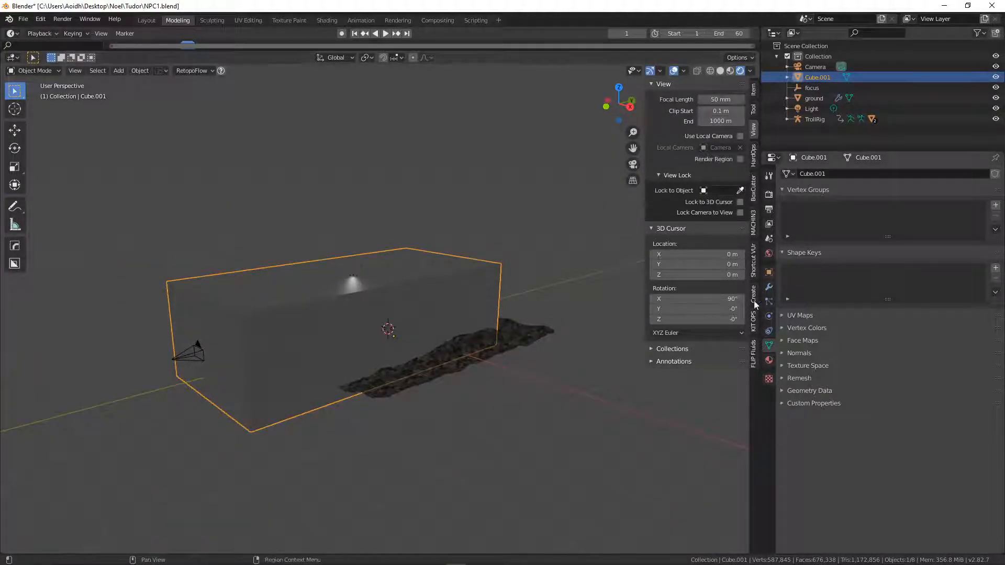
{"action": "left_click", "coordinate": [767, 359]}
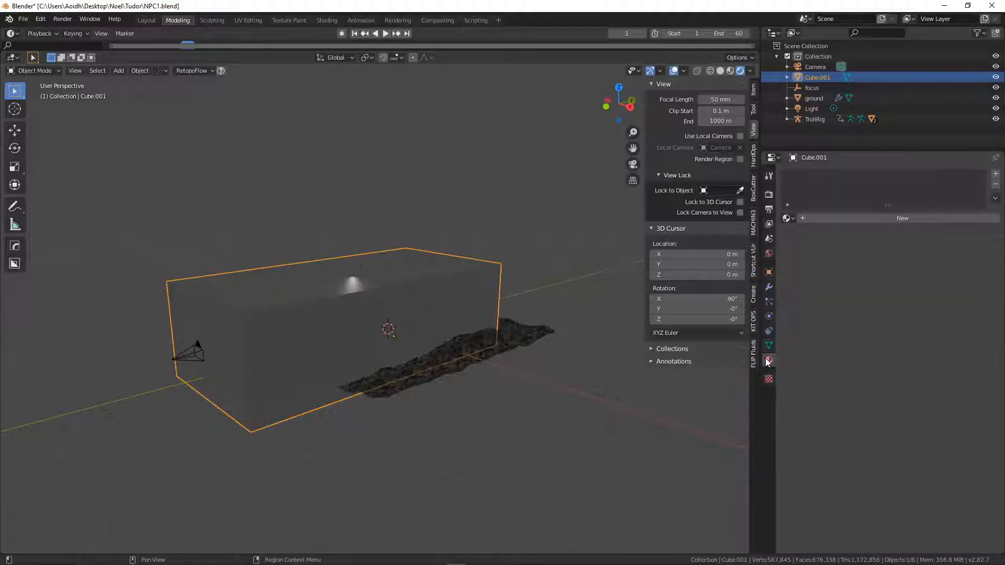
{"action": "left_click", "coordinate": [817, 218]}
{"action": "type", "text": "fog"}
{"action": "key", "text": "Return"}
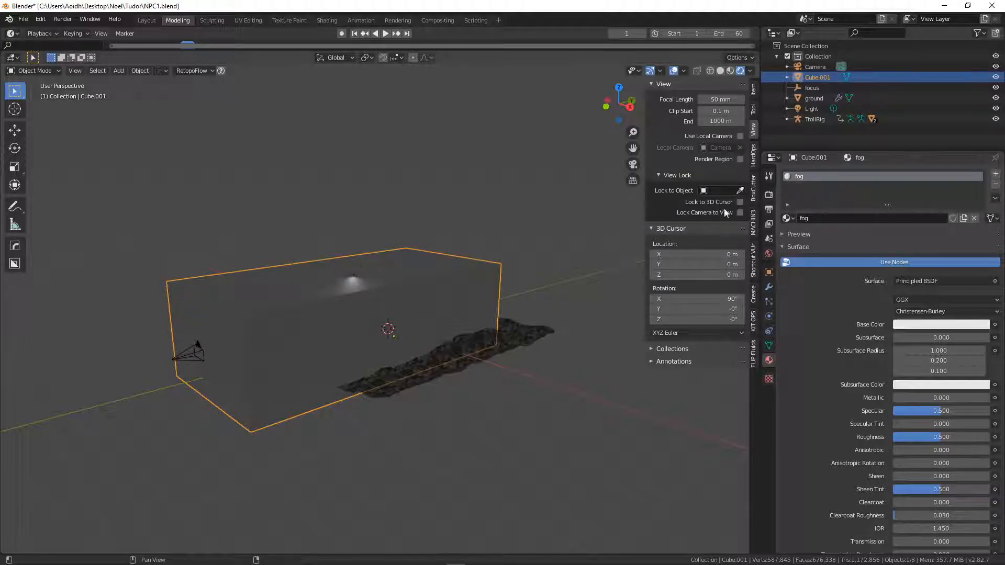
Open the fog material's nodes in the Shading workspace and delete the Principled BSDF node.
{"action": "middle_click_drag", "start_coordinate": [449, 360], "coordinate": [222, 325]}
{"action": "scroll", "coordinate": [280, 294], "scroll_direction": "up", "scroll_amount": 2}
{"action": "left_click", "coordinate": [306, 124]}
{"action": "key", "text": "x"}
Add a Volume Scatter node and connect it to the Material Output's Volume input.
{"action": "key", "text": "shift+a"}
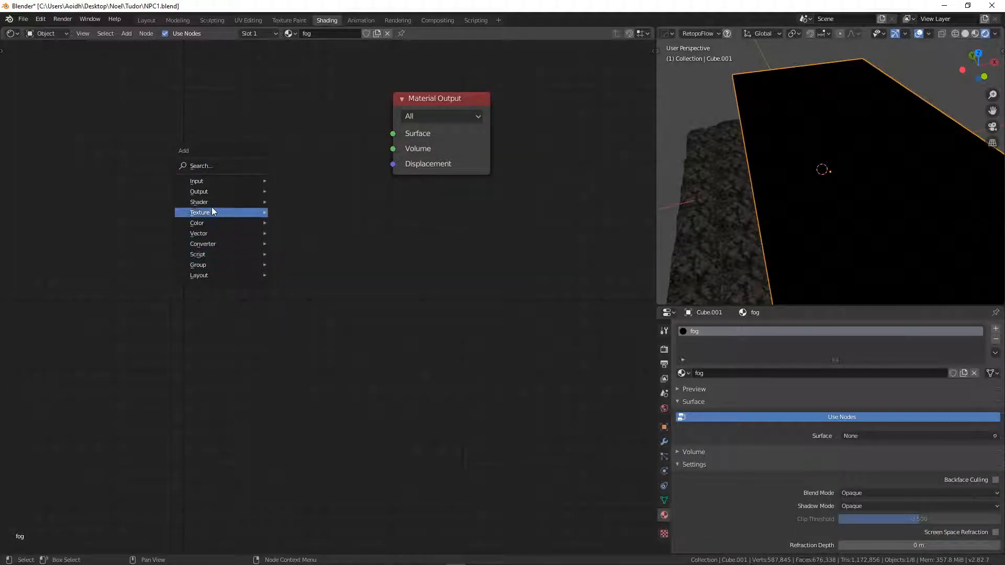
{"action": "mouse_move", "coordinate": [227, 202]}
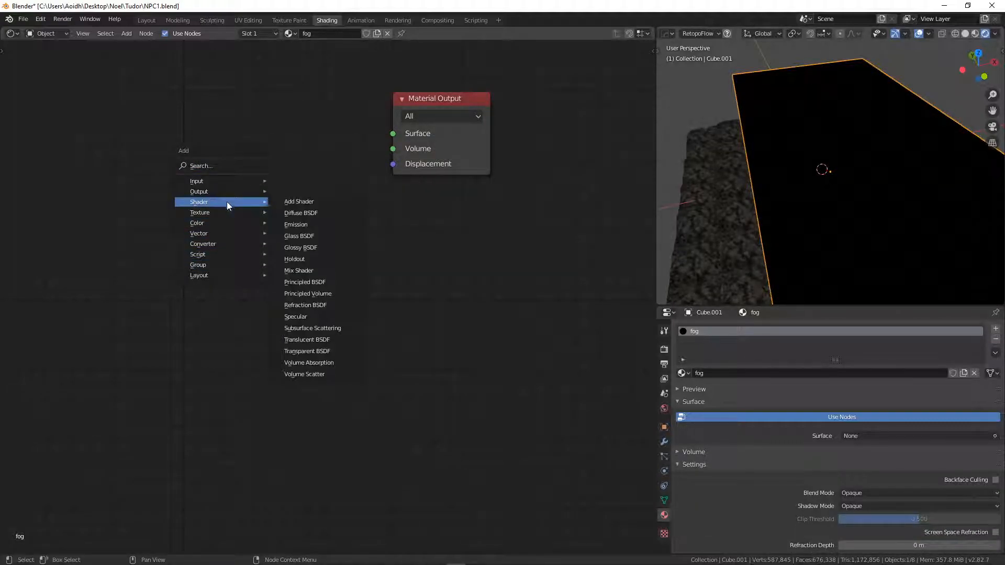
{"action": "left_click", "coordinate": [294, 374]}
{"action": "left_click", "coordinate": [255, 191]}
{"action": "left_click_drag", "start_coordinate": [267, 185], "coordinate": [398, 147]}
Enlarge the 3D viewport beside the shader editor and look at the fog through the camera.
{"action": "middle_click_drag", "start_coordinate": [715, 177], "coordinate": [790, 212]}
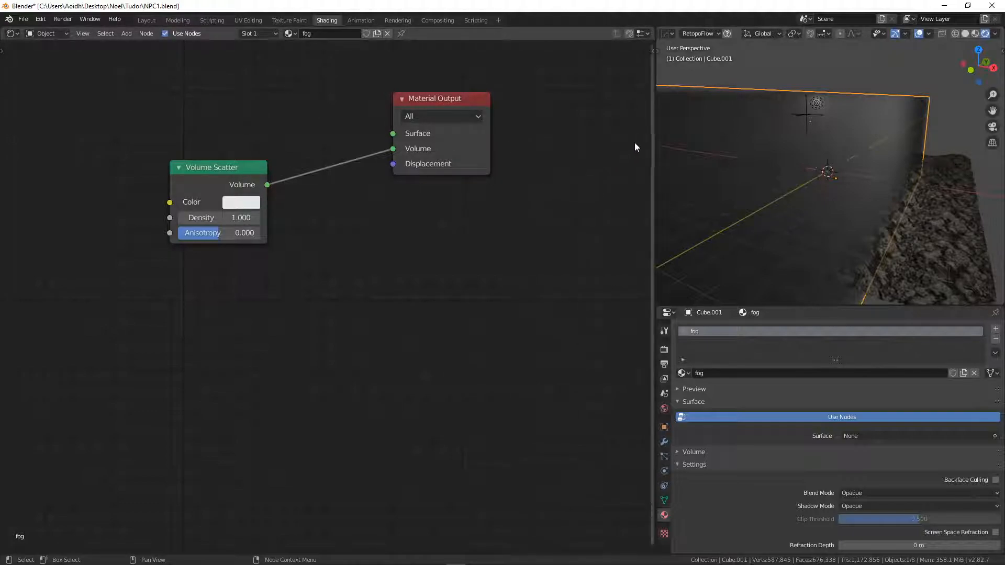
{"action": "left_click_drag", "start_coordinate": [655, 136], "coordinate": [446, 135]}
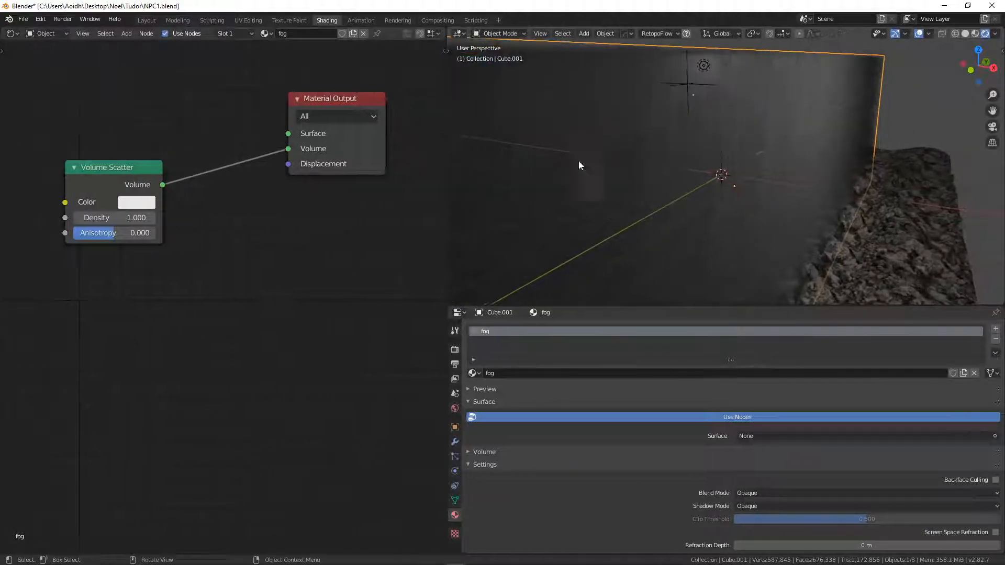
{"action": "key", "text": "KP_0"}
{"action": "scroll", "coordinate": [668, 183], "scroll_direction": "up", "scroll_amount": 2}
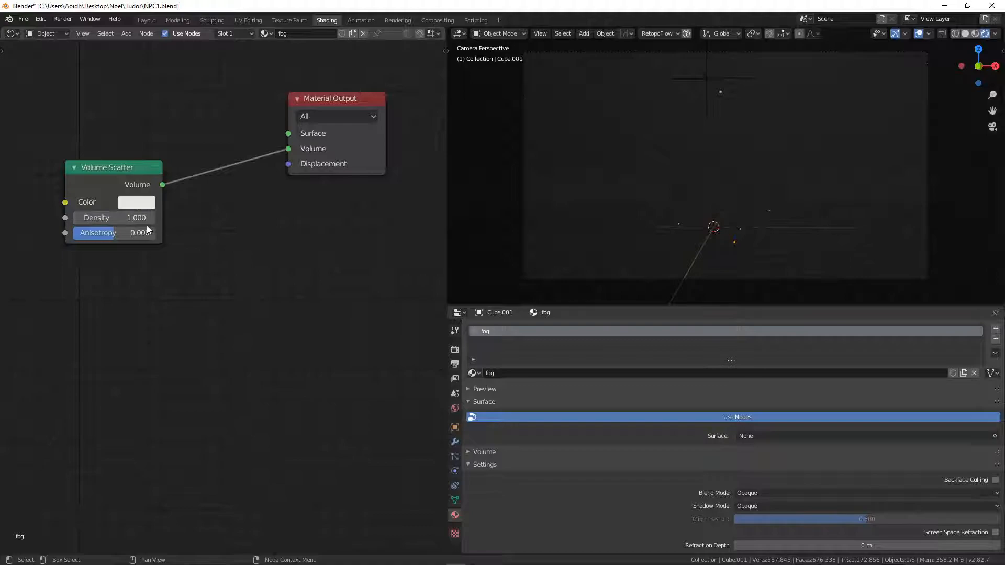
Lower the Volume Scatter density to 0.1 and check the fog through the camera.
{"action": "middle_click_drag", "start_coordinate": [603, 224], "coordinate": [549, 229]}
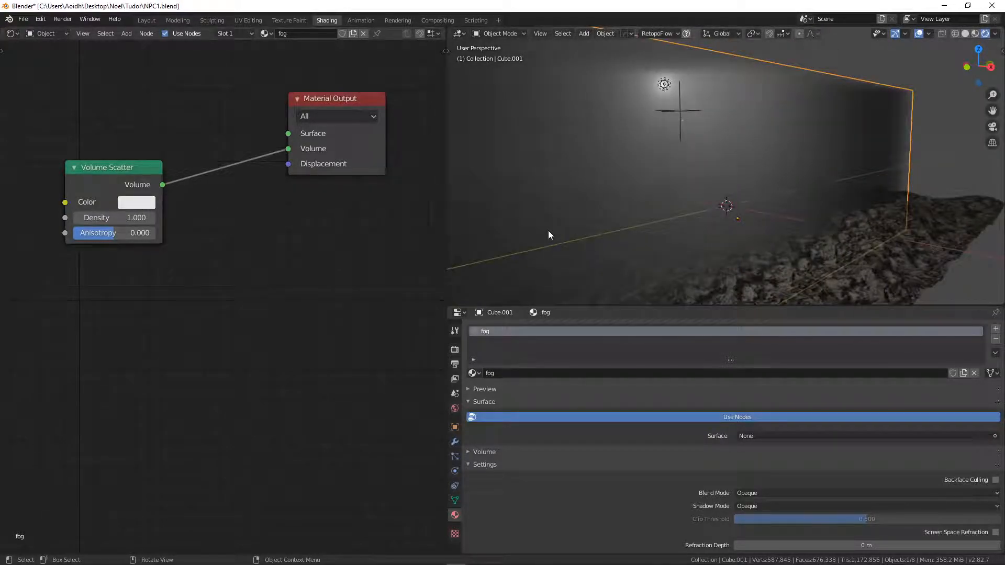
{"action": "key", "text": "KP_0"}
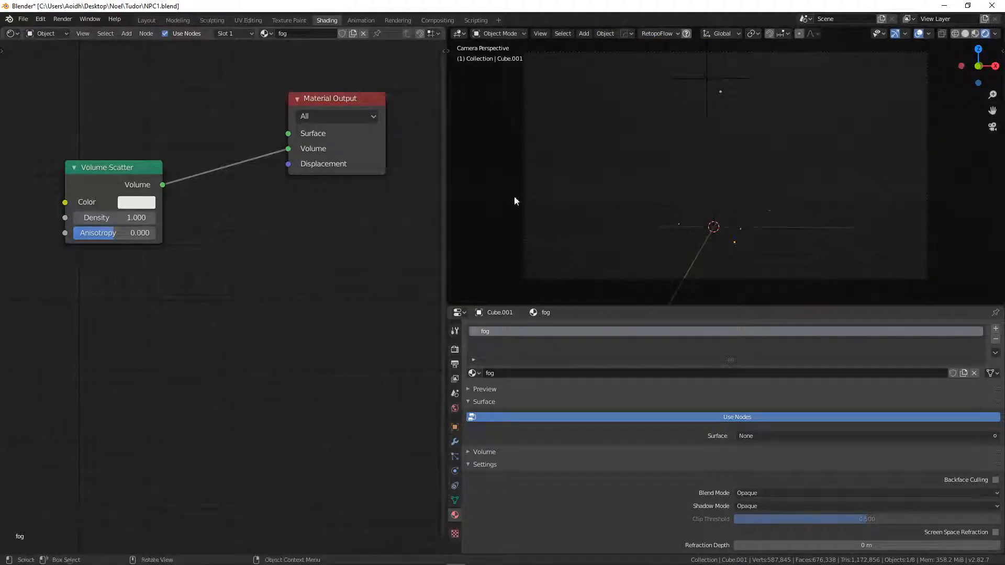
{"action": "left_click", "coordinate": [135, 218]}
{"action": "type", "text": "0.4"}
{"action": "key", "text": "Return"}
{"action": "left_click", "coordinate": [74, 218]}
{"action": "left_click", "coordinate": [75, 218]}
{"action": "left_click", "coordinate": [74, 217]}
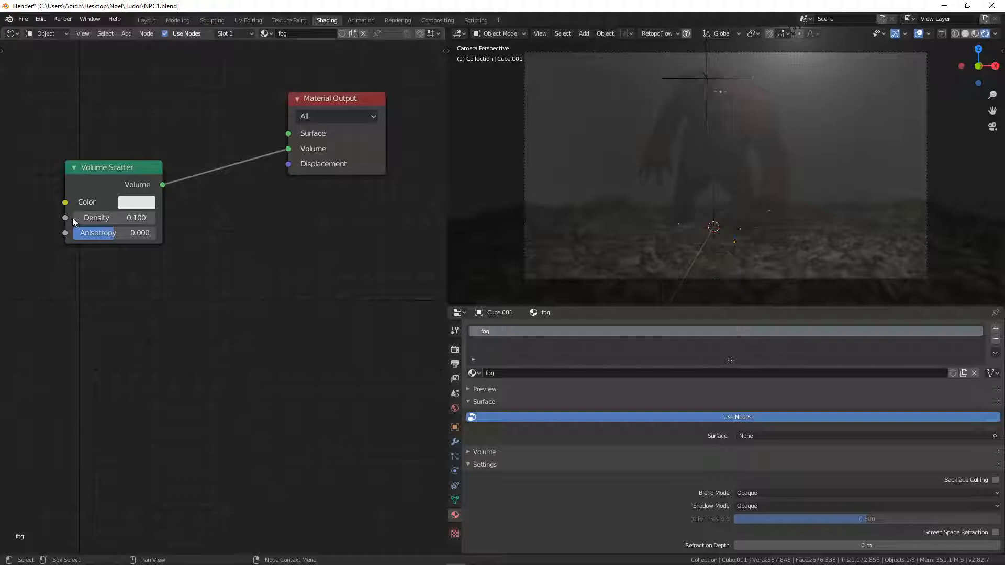
Tint the Volume Scatter pale orange (H 0.106, S 0.351, V 0.906) and set its anisotropy to -0.45.
{"action": "left_click", "coordinate": [149, 205]}
{"action": "left_click_drag", "start_coordinate": [160, 263], "coordinate": [165, 282]}
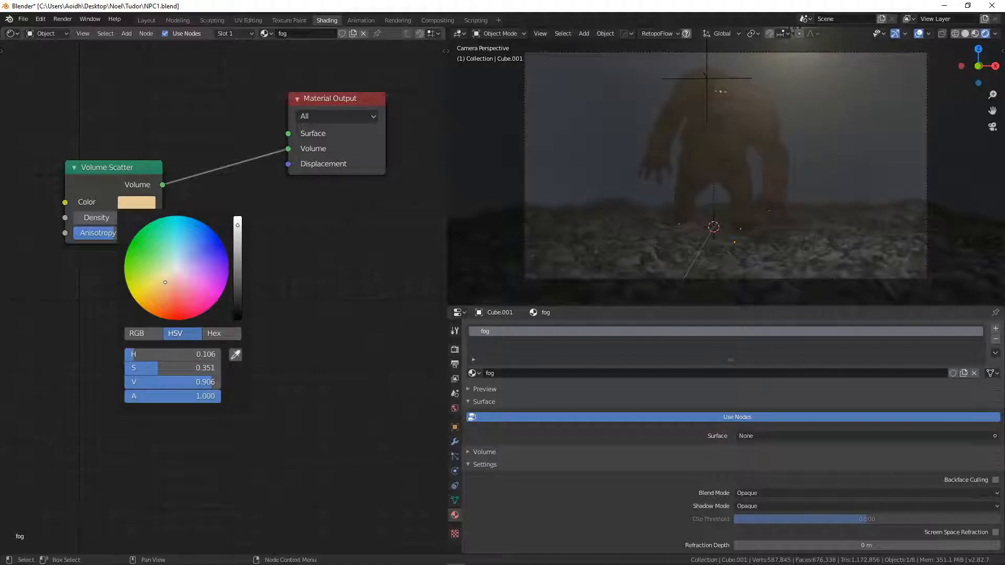
{"action": "left_click_drag", "start_coordinate": [93, 232], "coordinate": [126, 233]}
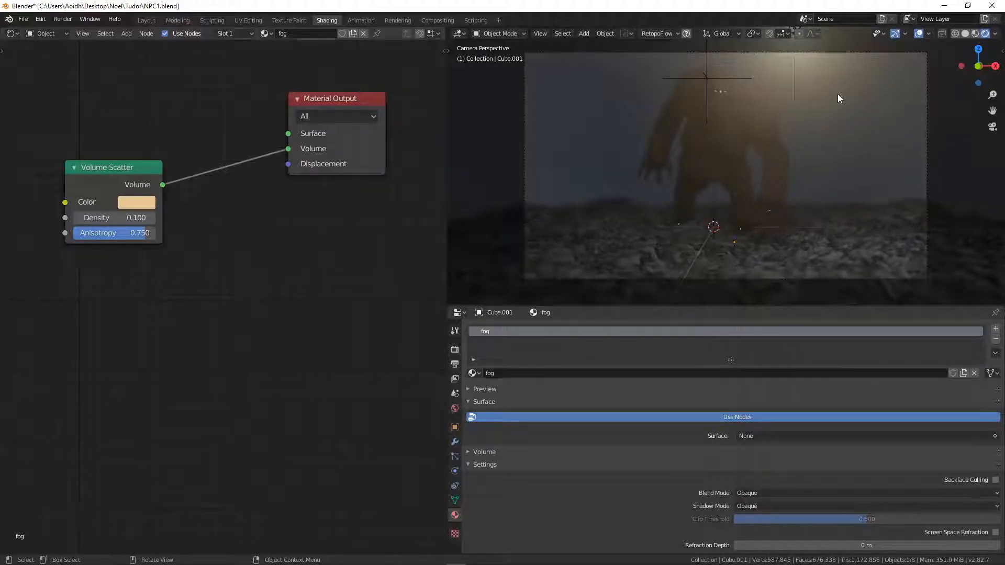
{"action": "left_click_drag", "start_coordinate": [139, 232], "coordinate": [96, 233]}
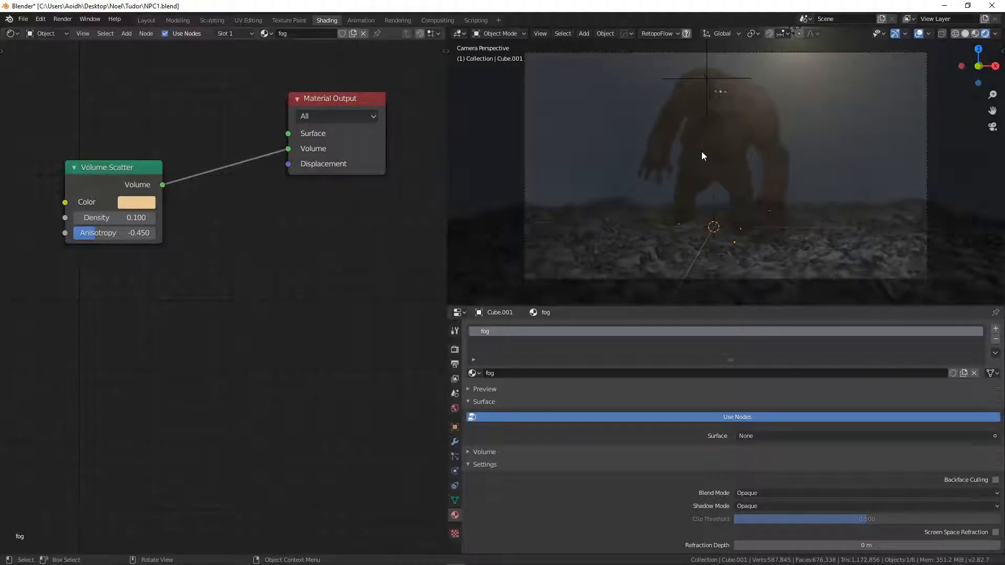
Switch to the Modeling workspace and show the camera view with the fog cube in Object Mode.
{"action": "left_click", "coordinate": [188, 20]}
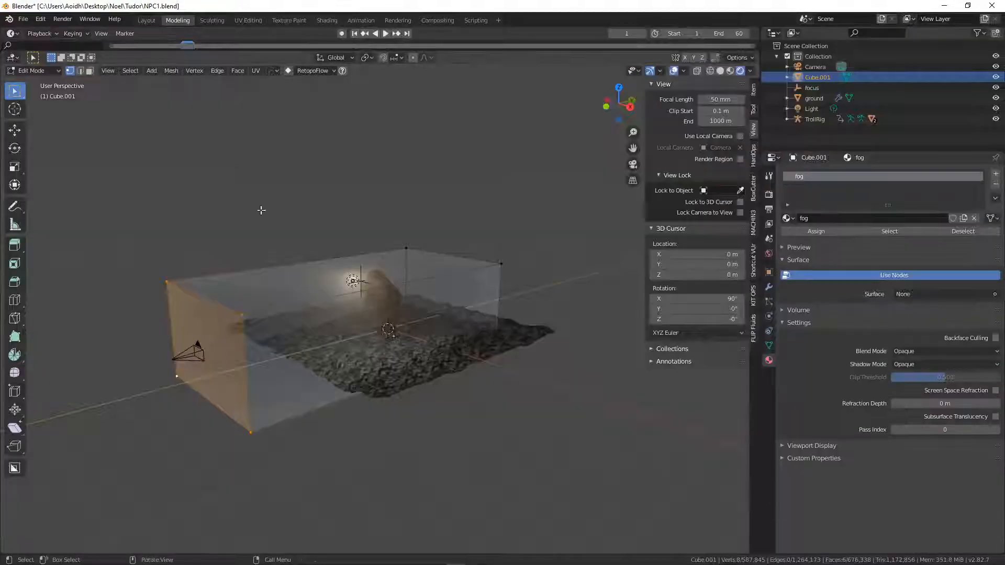
{"action": "key", "text": "KP_0"}
{"action": "key", "text": "Tab"}
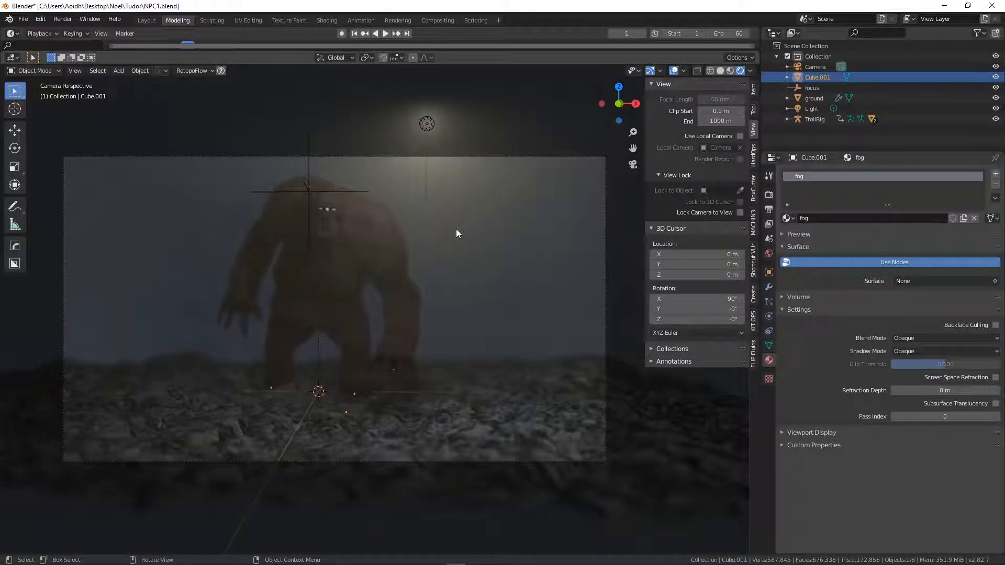
Enable Ambient Occlusion, Bloom, Screen Space Reflections and Motion Blur in the Eevee render settings.
{"action": "left_click", "coordinate": [769, 195]}
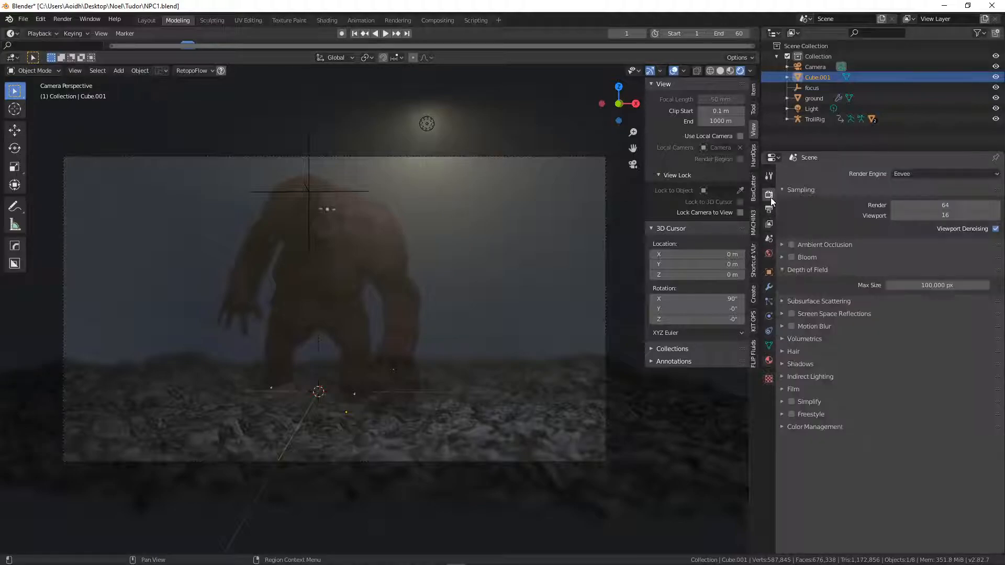
{"action": "left_click", "coordinate": [769, 210]}
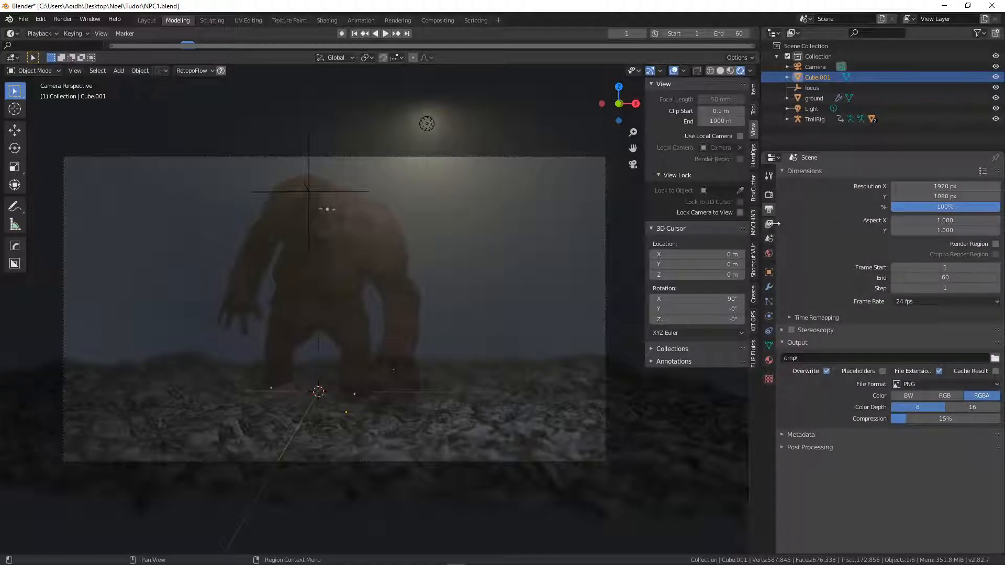
{"action": "left_click", "coordinate": [769, 195]}
{"action": "left_click", "coordinate": [791, 258]}
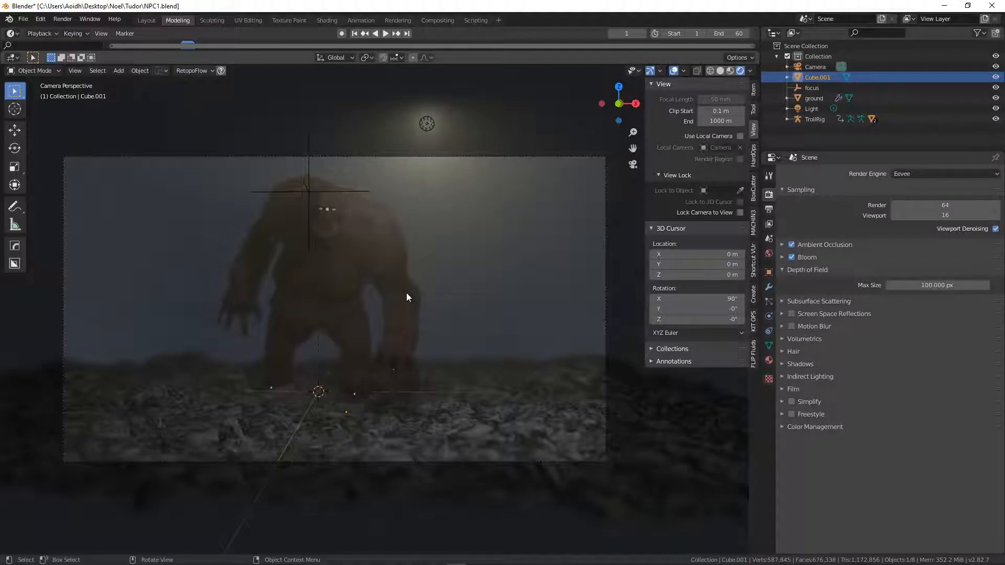
{"action": "left_click", "coordinate": [792, 327]}
Compare the fog with Volumetric Lighting switched off and back on in the Volumetrics settings.
{"action": "left_click", "coordinate": [782, 339]}
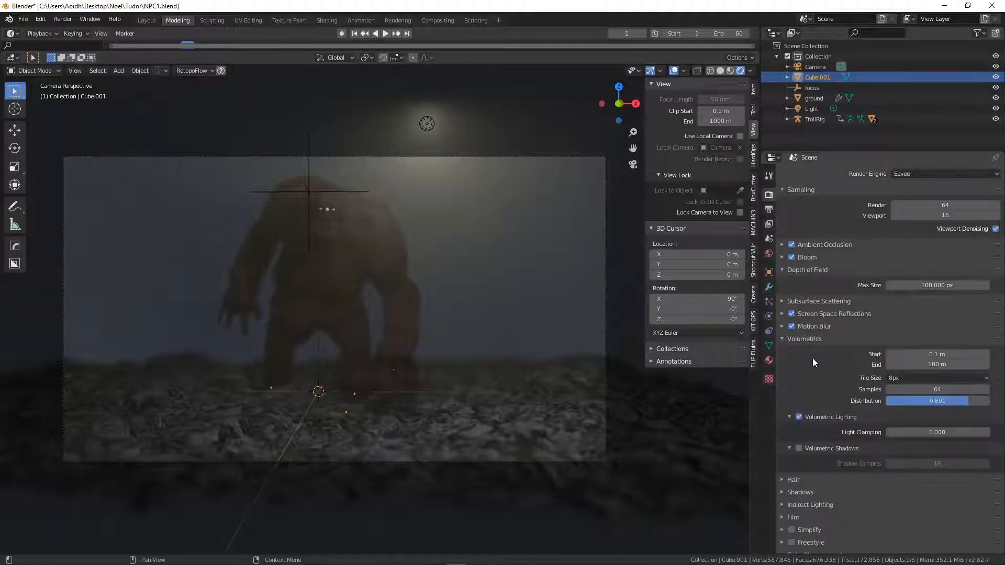
{"action": "left_click", "coordinate": [797, 417]}
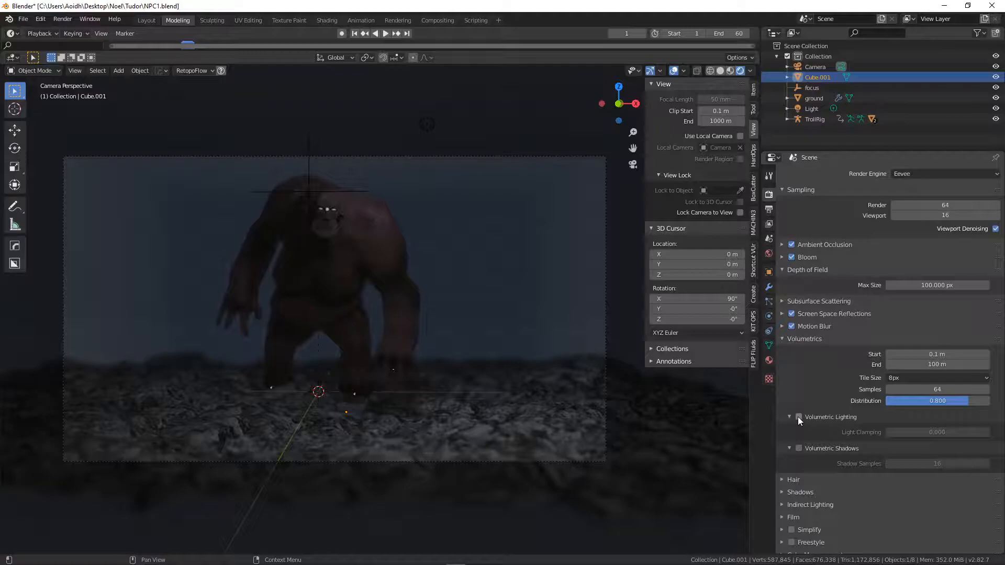
{"action": "left_click", "coordinate": [798, 417]}
{"action": "left_click", "coordinate": [799, 417]}
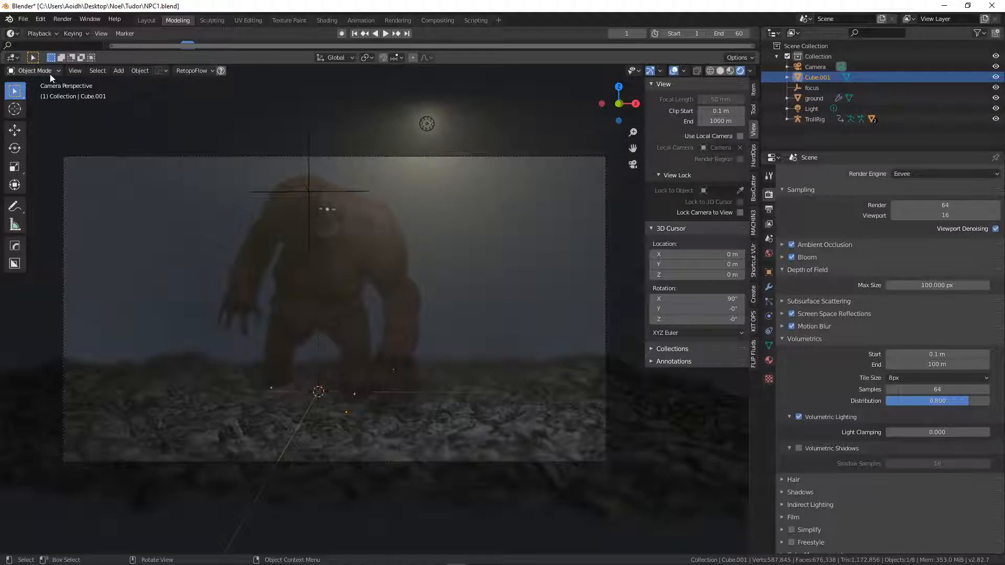
Select the point light and lower it into the camera frame beside the troll's hanging arm.
{"action": "middle_click_drag", "start_coordinate": [449, 247], "coordinate": [441, 277]}
{"action": "key", "text": "KP_0"}
{"action": "left_click", "coordinate": [432, 127]}
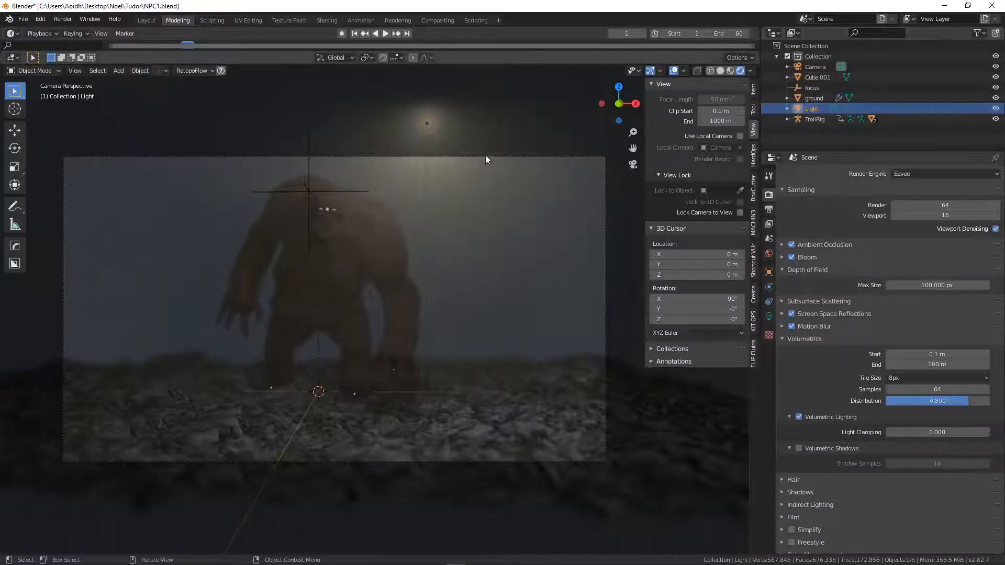
{"action": "key", "text": "g"}
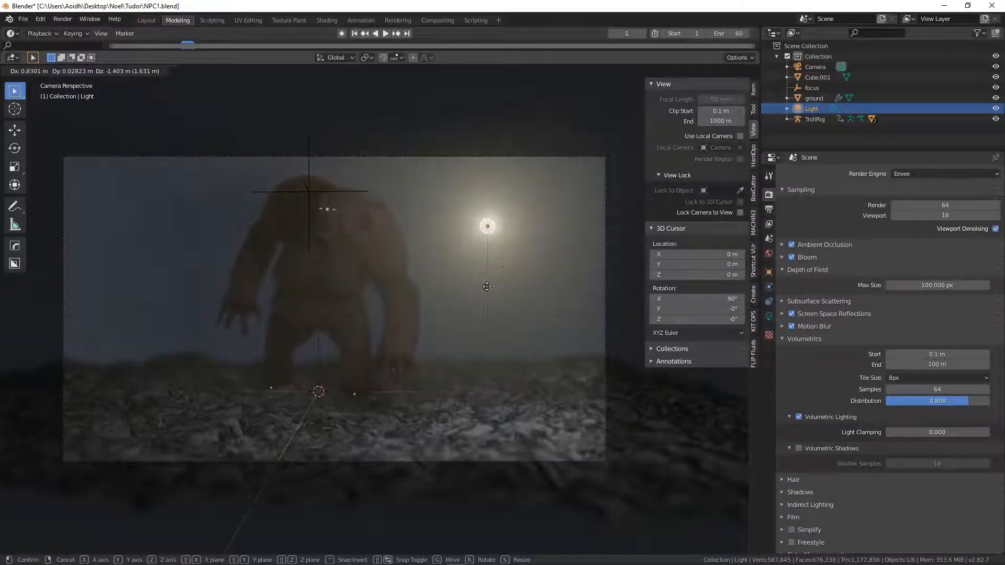
{"action": "left_click", "coordinate": [476, 312]}
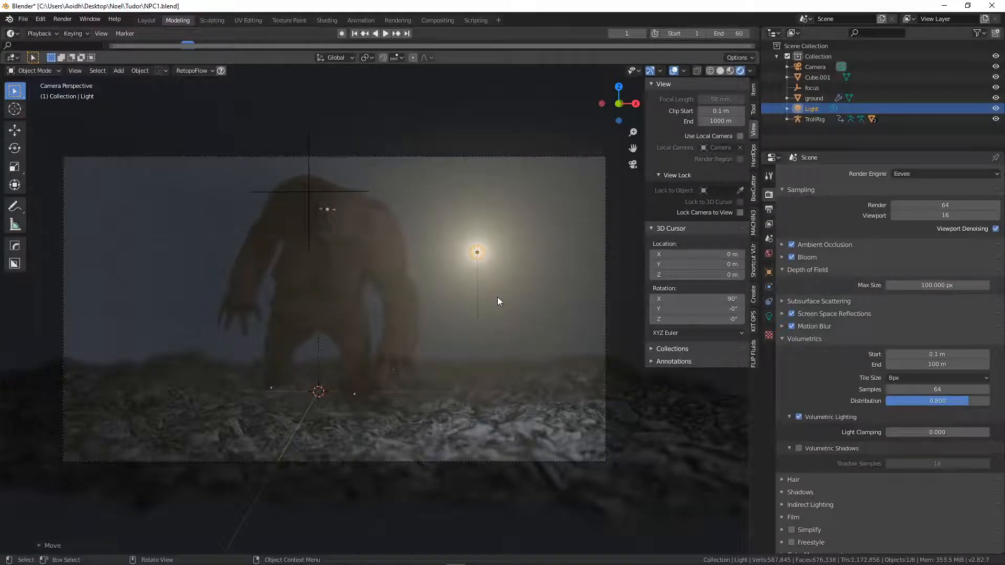
{"action": "key", "text": "g"}
{"action": "left_click", "coordinate": [495, 333]}
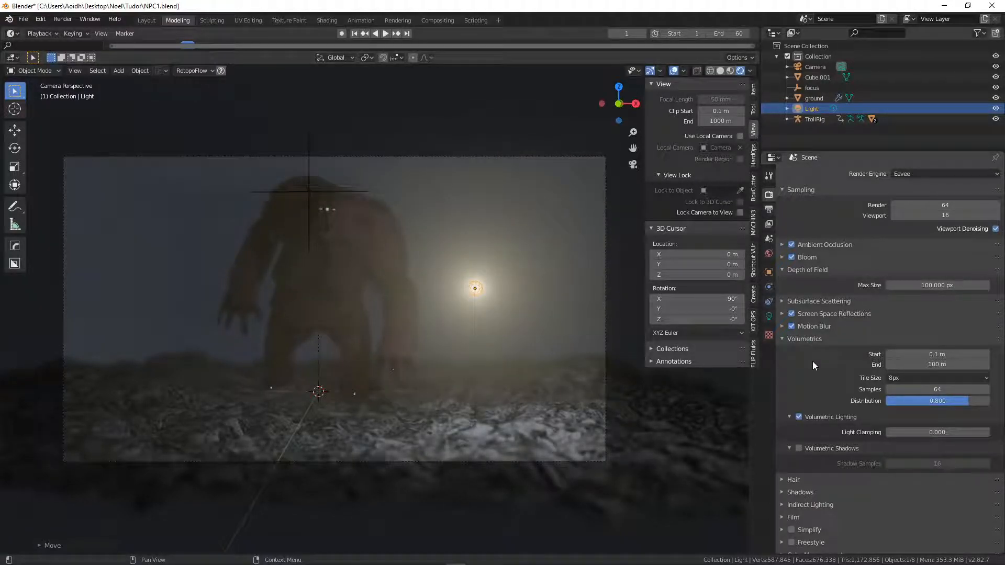
Set the point light's radius to 0.85 m and reduce its power to 36.8 W.
{"action": "left_click", "coordinate": [769, 316]}
{"action": "left_click_drag", "start_coordinate": [922, 270], "coordinate": [961, 269]}
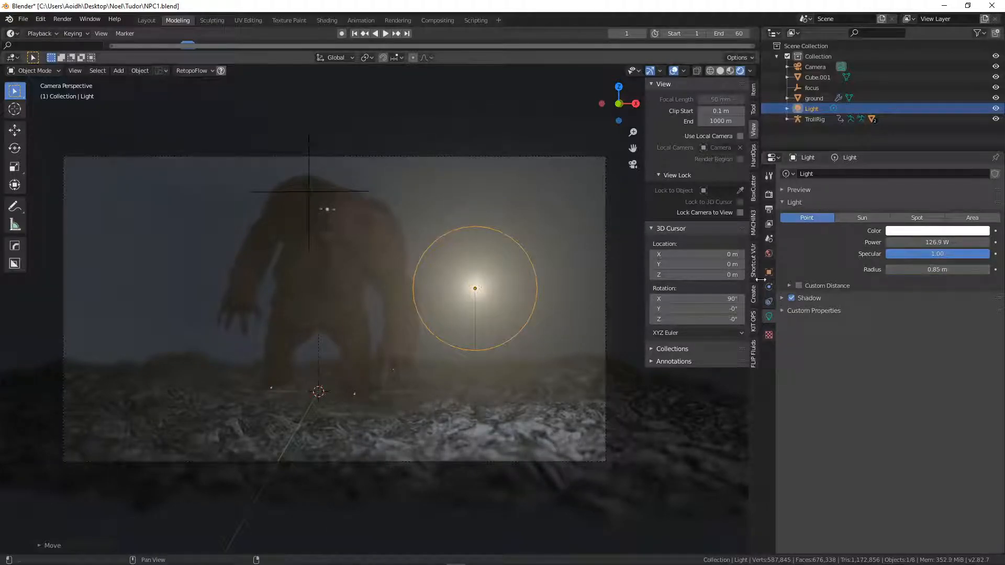
{"action": "left_click_drag", "start_coordinate": [910, 242], "coordinate": [877, 243]}
{"action": "scroll", "coordinate": [401, 261], "scroll_direction": "down", "scroll_amount": 3}
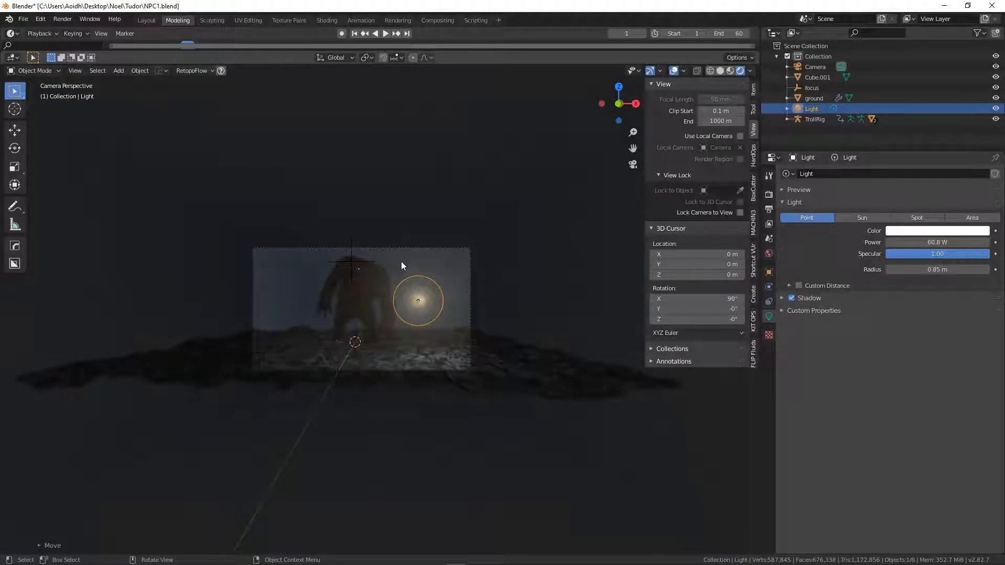
{"action": "middle_click_drag", "start_coordinate": [401, 262], "coordinate": [282, 287]}
{"action": "left_click_drag", "start_coordinate": [932, 243], "coordinate": [918, 243]}
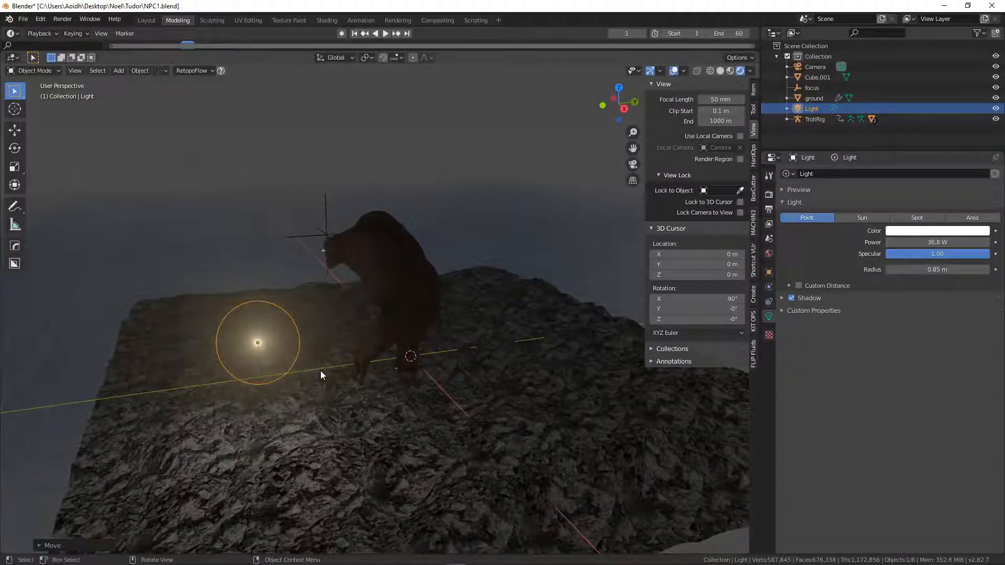
Move the point light behind the troll from the top view.
{"action": "key", "text": "KP_7"}
{"action": "key", "text": "g"}
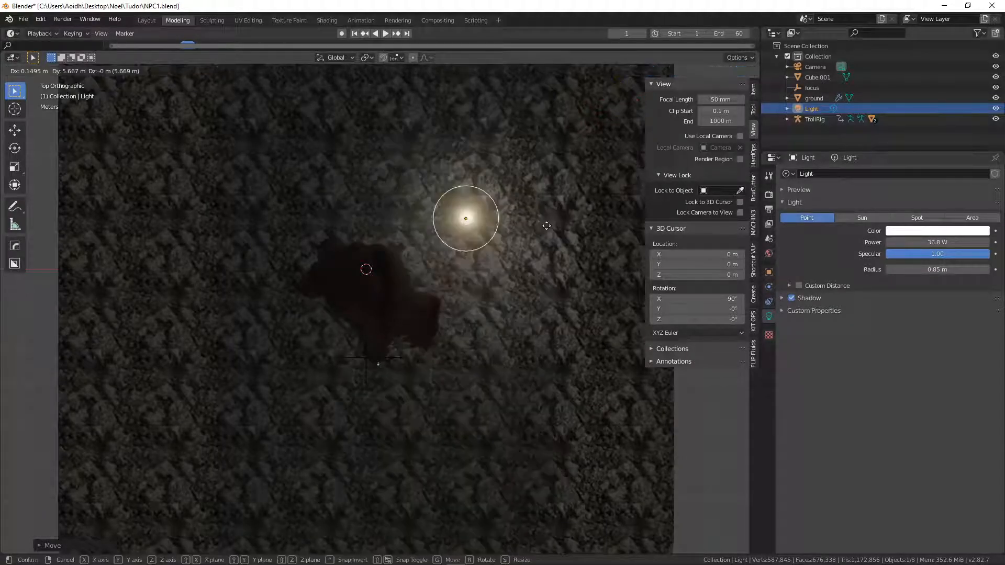
{"action": "left_click", "coordinate": [447, 178]}
Raise the light's power to 334.2 W while viewing the backlit troll through the camera.
{"action": "key", "text": "KP_0"}
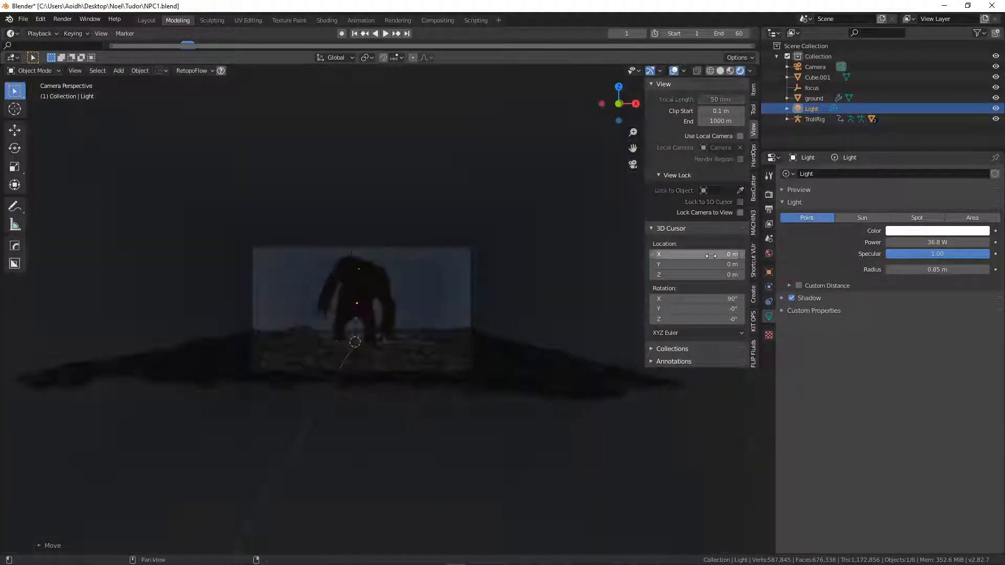
{"action": "key", "text": "Home"}
{"action": "left_click_drag", "start_coordinate": [932, 242], "coordinate": [978, 243]}
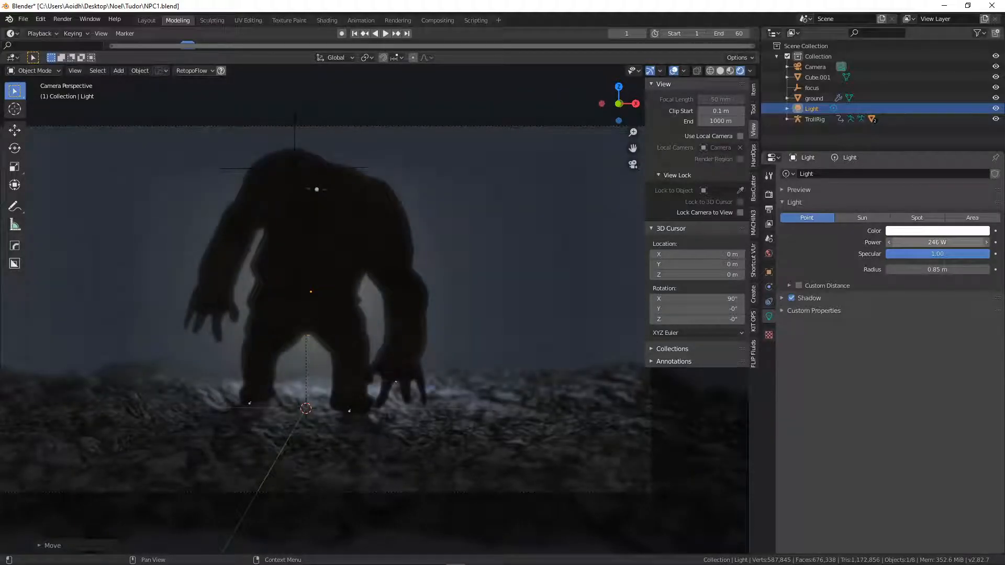
{"action": "scroll", "coordinate": [502, 290], "scroll_direction": "down", "scroll_amount": 1}
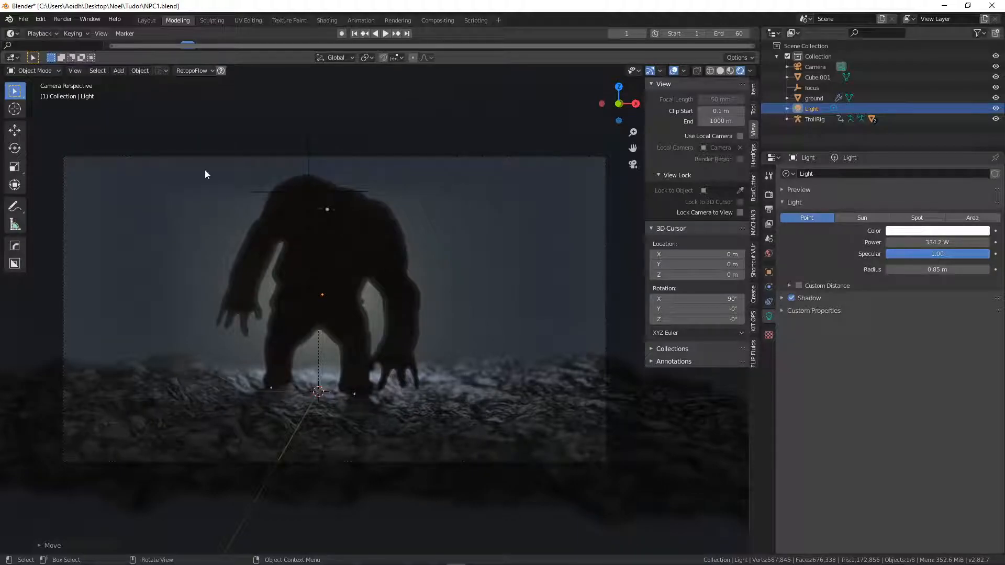
Save the scene file, and render the current frame to review the backlit troll.
{"action": "left_click", "coordinate": [23, 19]}
{"action": "left_click", "coordinate": [53, 90]}
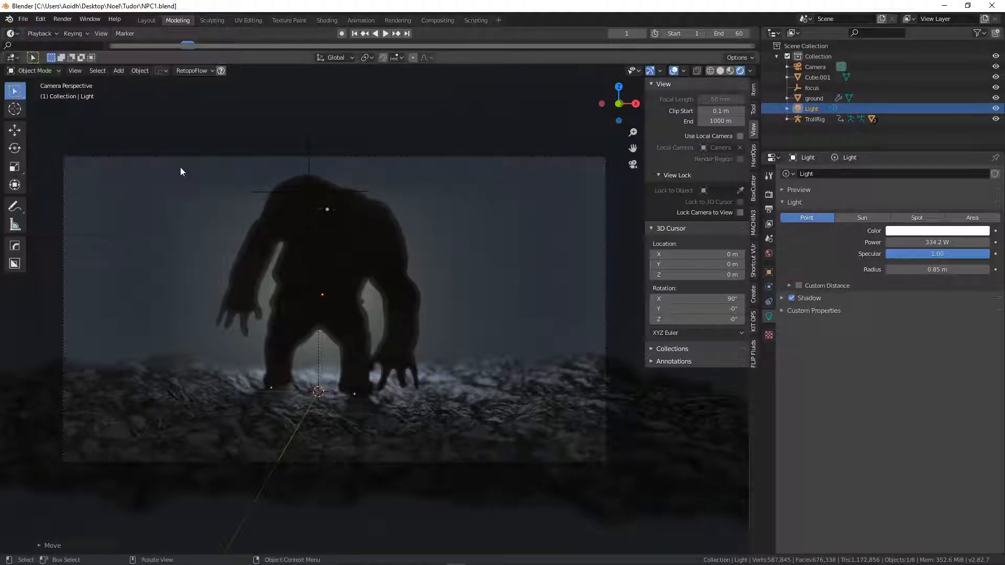
{"action": "key", "text": "F12"}
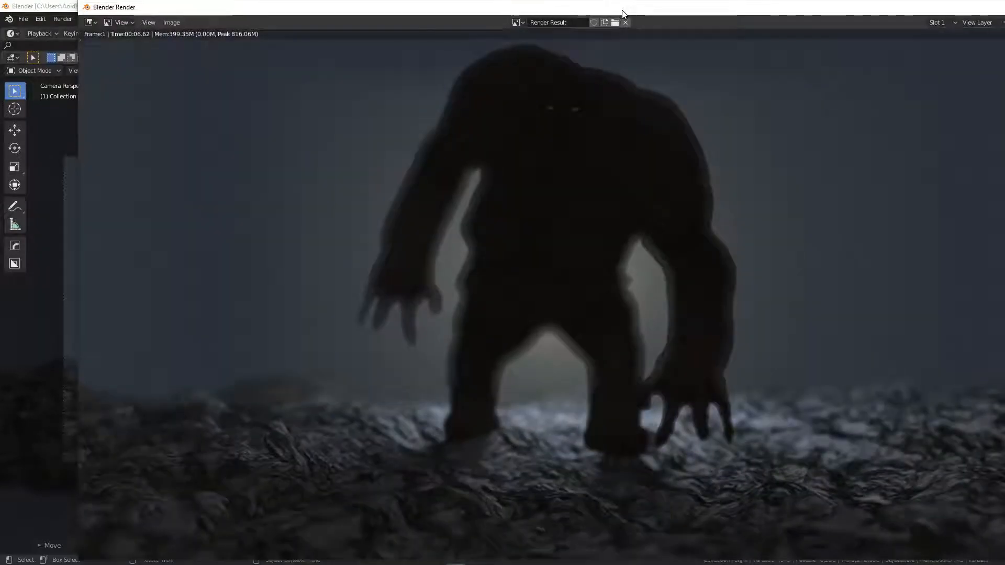
{"action": "left_click_drag", "start_coordinate": [622, 10], "coordinate": [571, 11]}
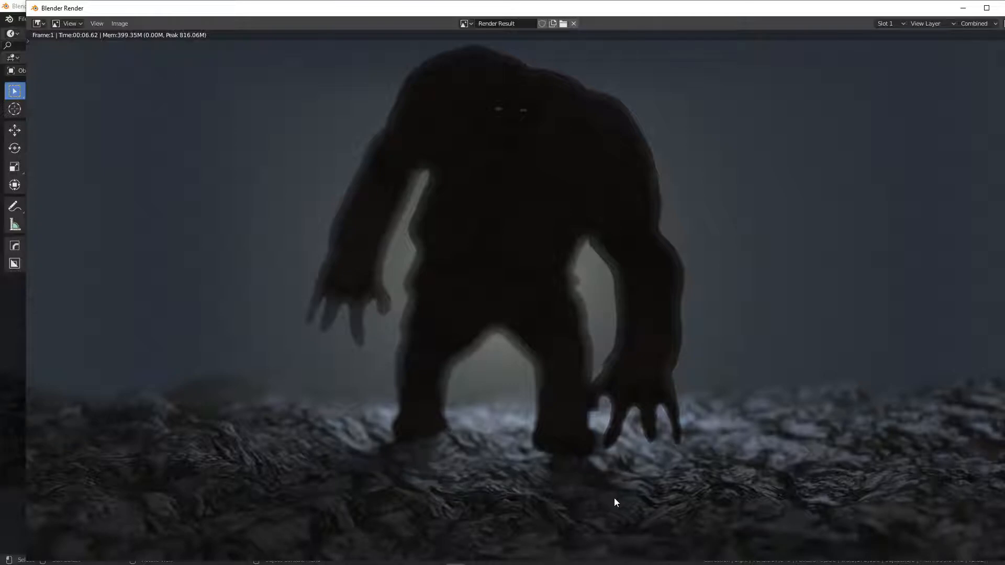
{"action": "left_click_drag", "start_coordinate": [937, 9], "coordinate": [855, 22]}
{"action": "left_click", "coordinate": [935, 22]}
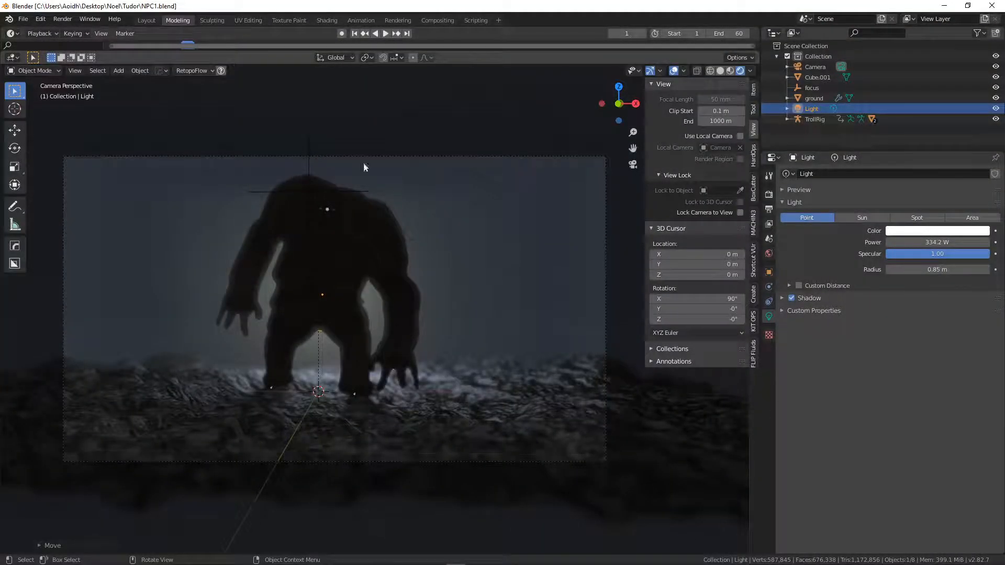
Move the point light in front of the troll and reduce its power to 16.7 W.
{"action": "middle_click_drag", "start_coordinate": [441, 253], "coordinate": [331, 275]}
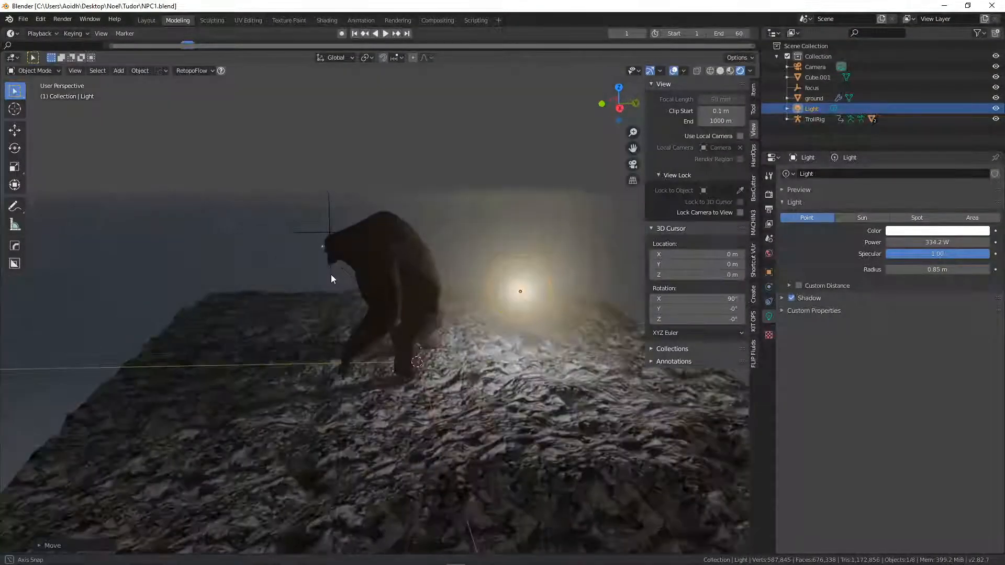
{"action": "middle_click_drag", "start_coordinate": [419, 312], "coordinate": [33, 300]}
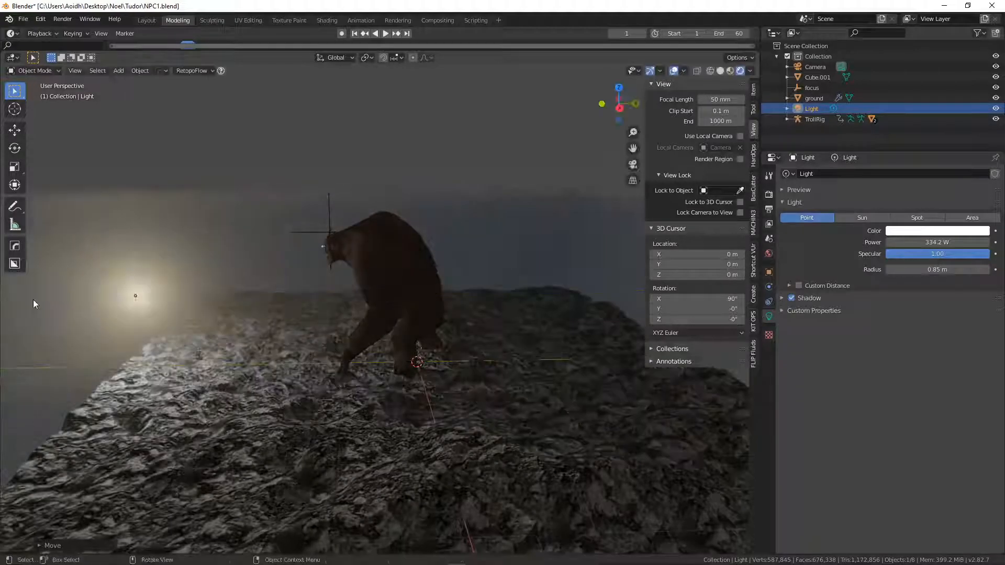
{"action": "key", "text": "KP_0"}
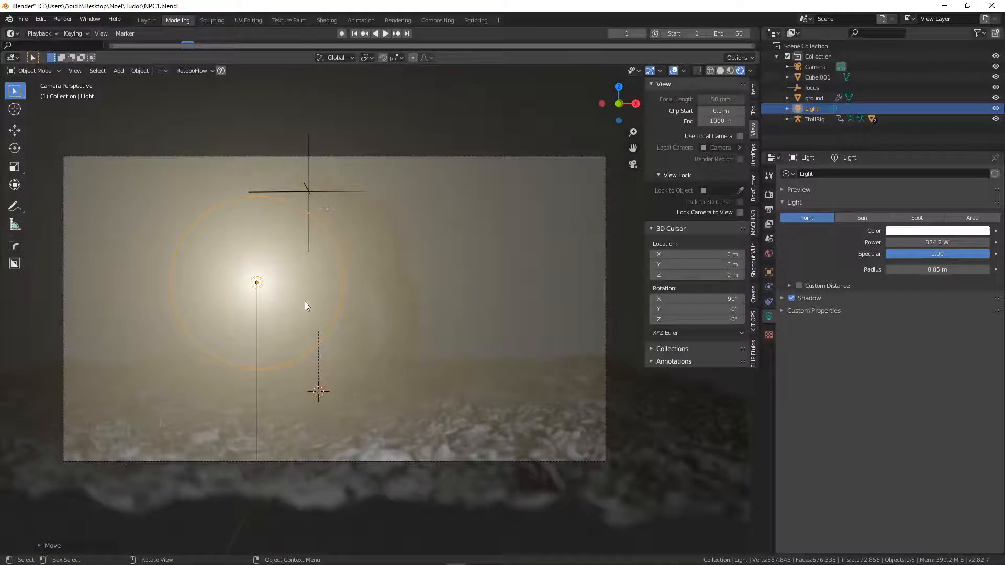
{"action": "left_click_drag", "start_coordinate": [937, 242], "coordinate": [847, 242]}
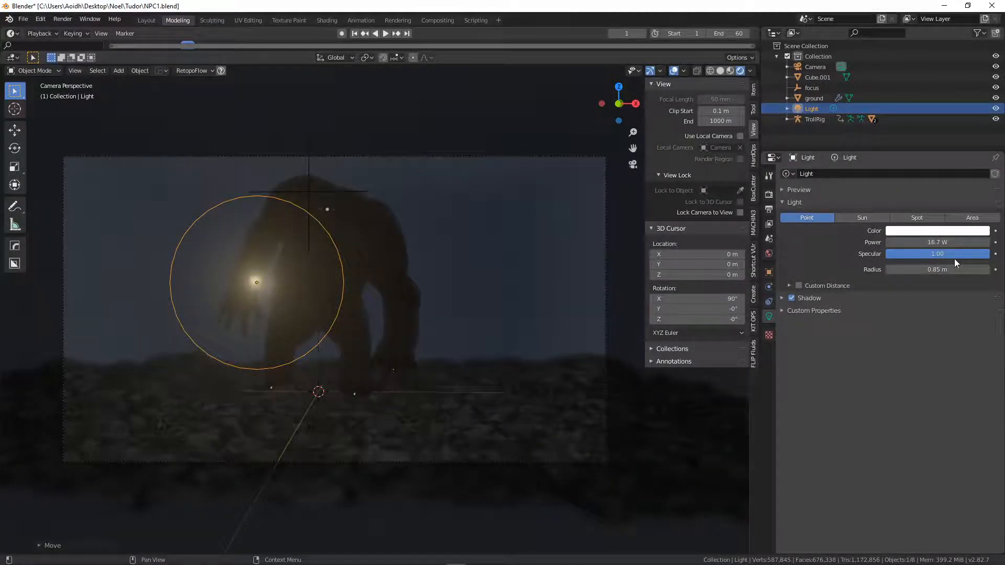
{"action": "left_click_drag", "start_coordinate": [953, 256], "coordinate": [989, 255]}
Check the Bloom effect in the render settings and view the light and troll from a higher angle.
{"action": "left_click", "coordinate": [769, 194]}
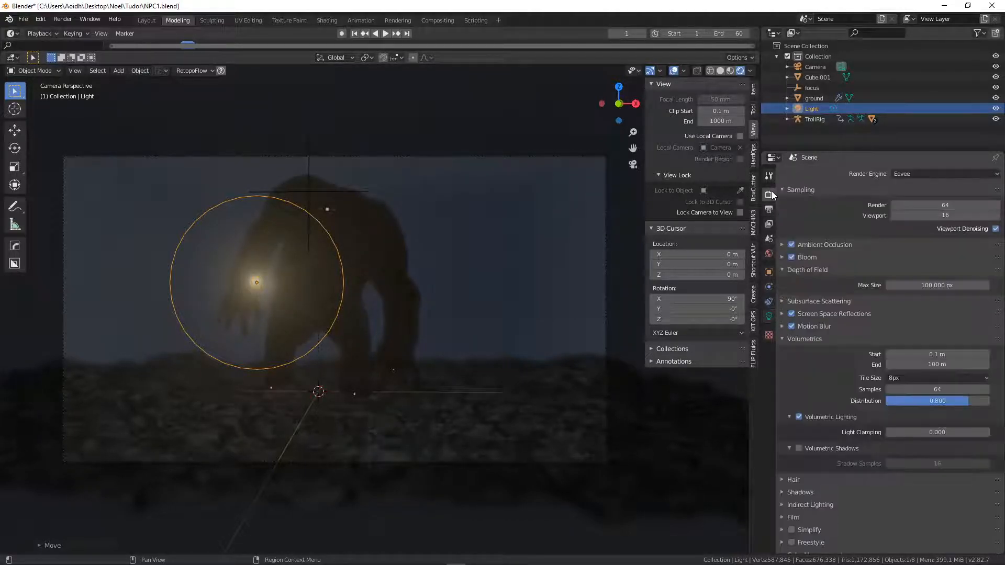
{"action": "left_click", "coordinate": [790, 257]}
{"action": "middle_click_drag", "start_coordinate": [470, 287], "coordinate": [412, 329]}
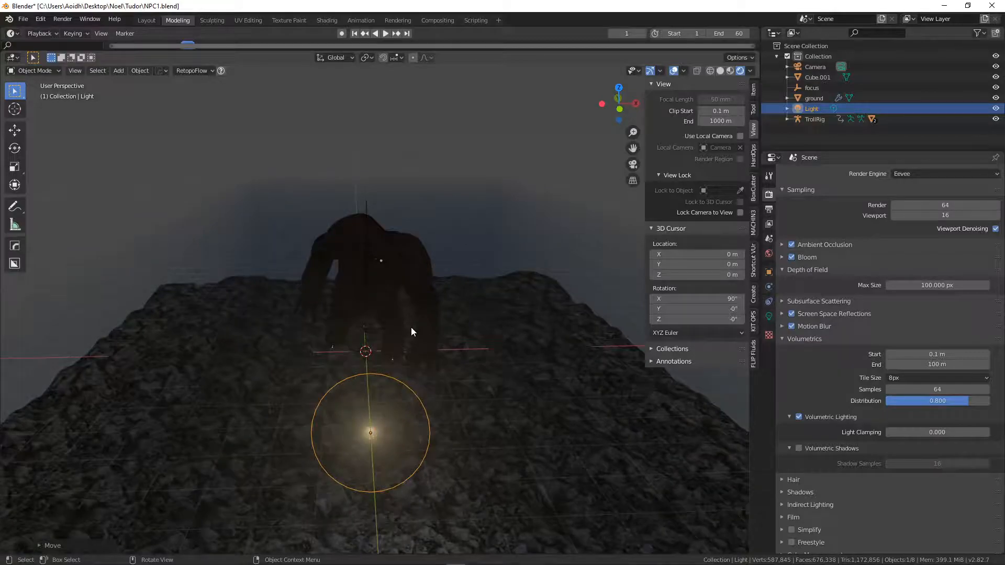
Move the point light sideways just outside the camera frame beside the troll and raise its power to 103.2 W.
{"action": "key", "text": "KP_7"}
{"action": "key", "text": "KP_0"}
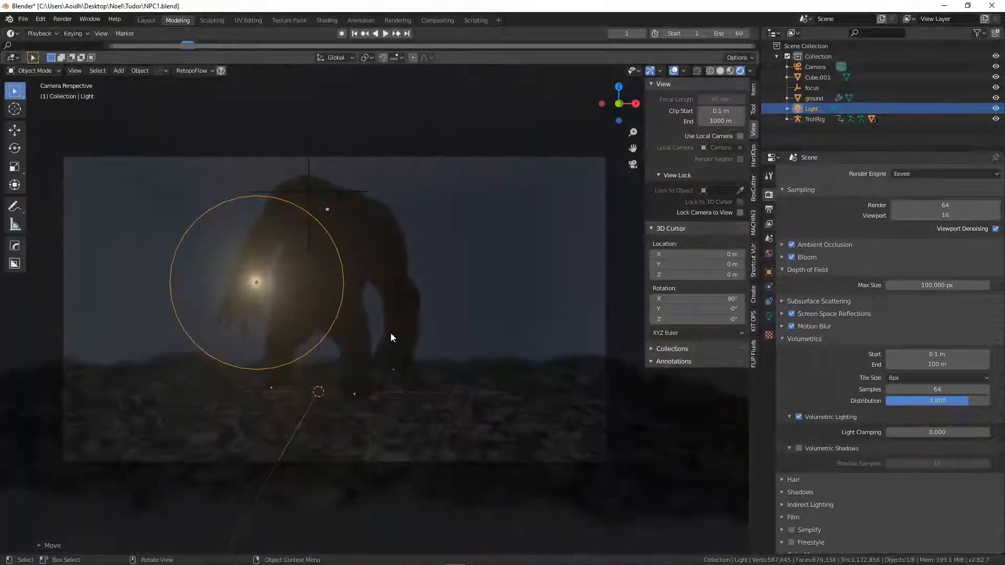
{"action": "key", "text": "g"}
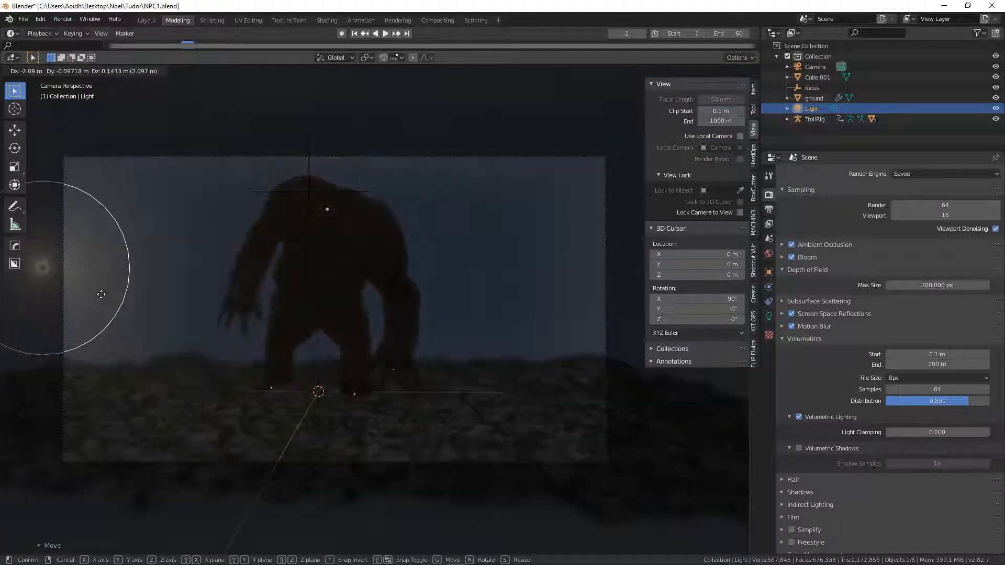
{"action": "left_click", "coordinate": [92, 291]}
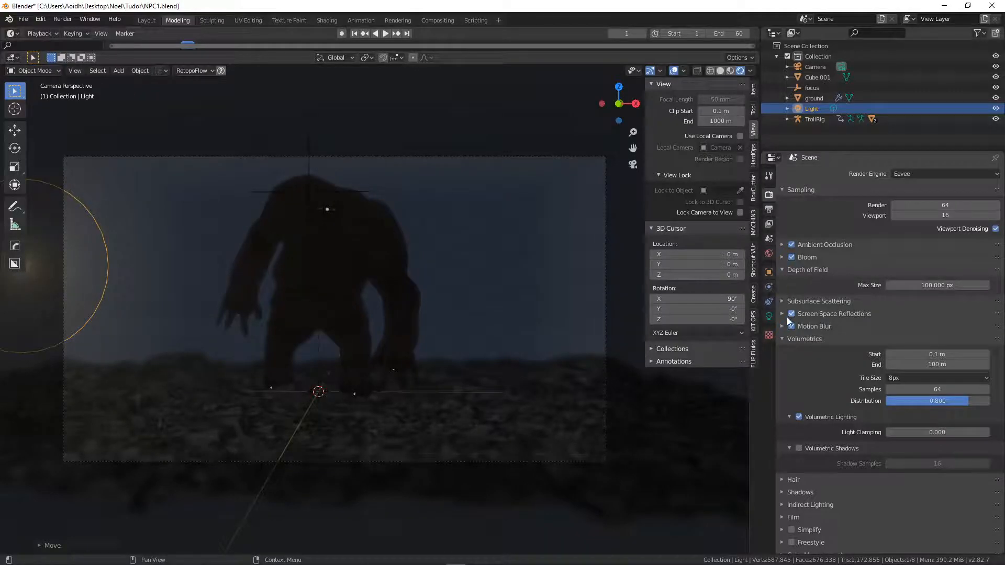
{"action": "left_click", "coordinate": [769, 316]}
{"action": "left_click_drag", "start_coordinate": [937, 242], "coordinate": [976, 242]}
{"action": "left_click_drag", "start_coordinate": [913, 242], "coordinate": [921, 242]}
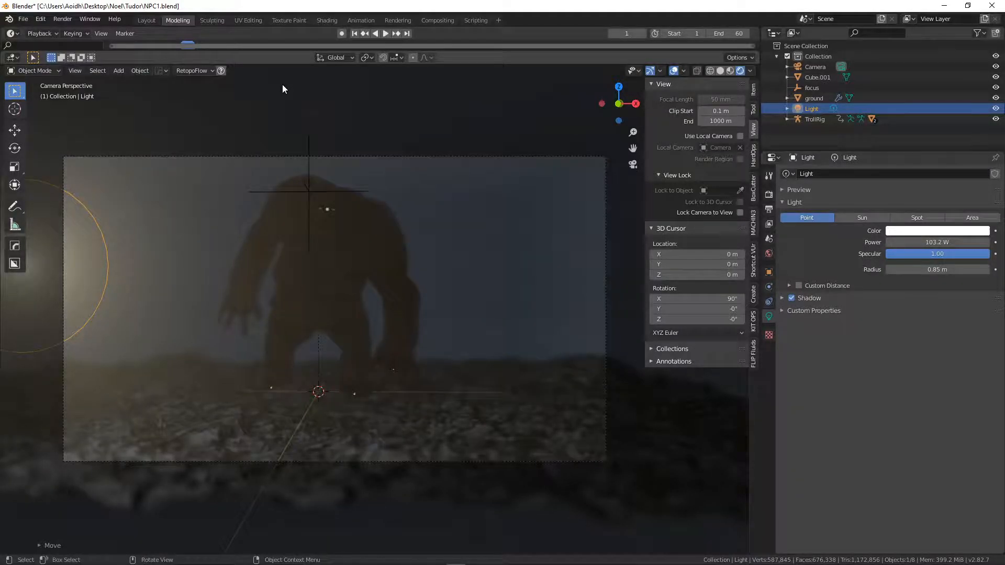
Open the fog cube's material nodes in the Shading workspace and set the Volume Scatter density to 0.001.
{"action": "left_click", "coordinate": [327, 20]}
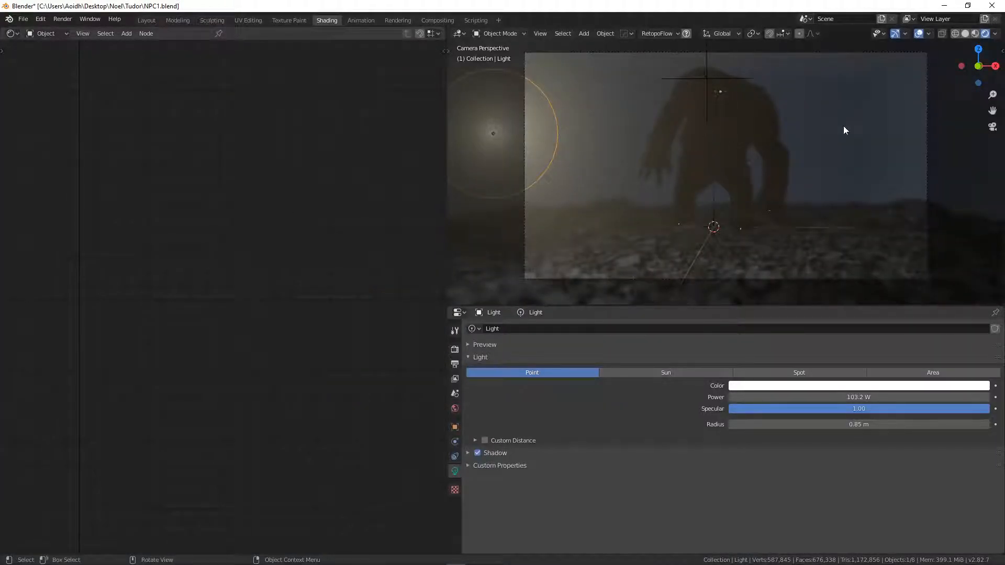
{"action": "left_click", "coordinate": [852, 122]}
{"action": "left_click", "coordinate": [79, 219]}
{"action": "left_click", "coordinate": [132, 219]}
{"action": "type", "text": "0.001"}
{"action": "key", "text": "Return"}
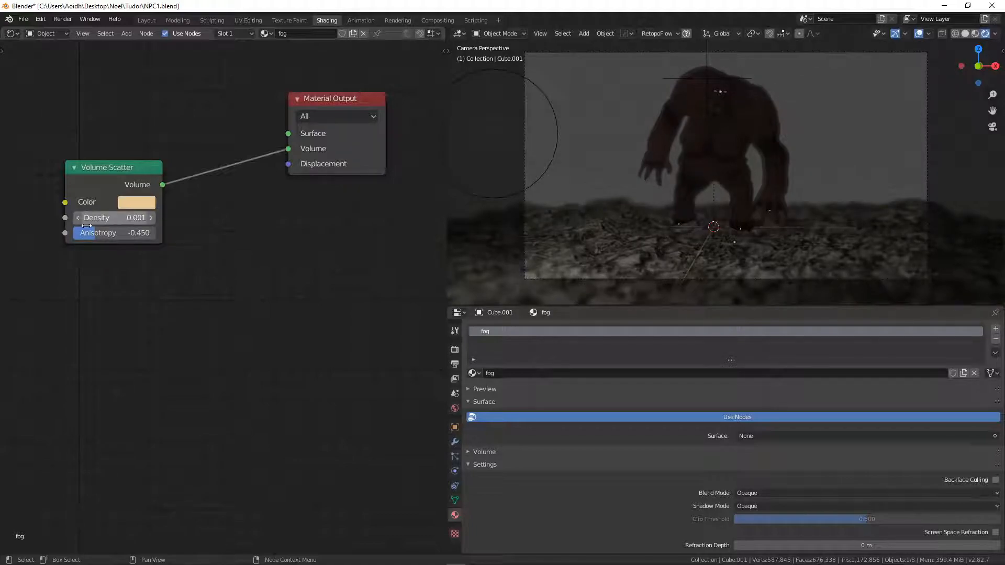
Raise the fog's Volume Scatter density to 0.005.
{"action": "scroll", "coordinate": [135, 247], "scroll_direction": "up", "scroll_amount": 4}
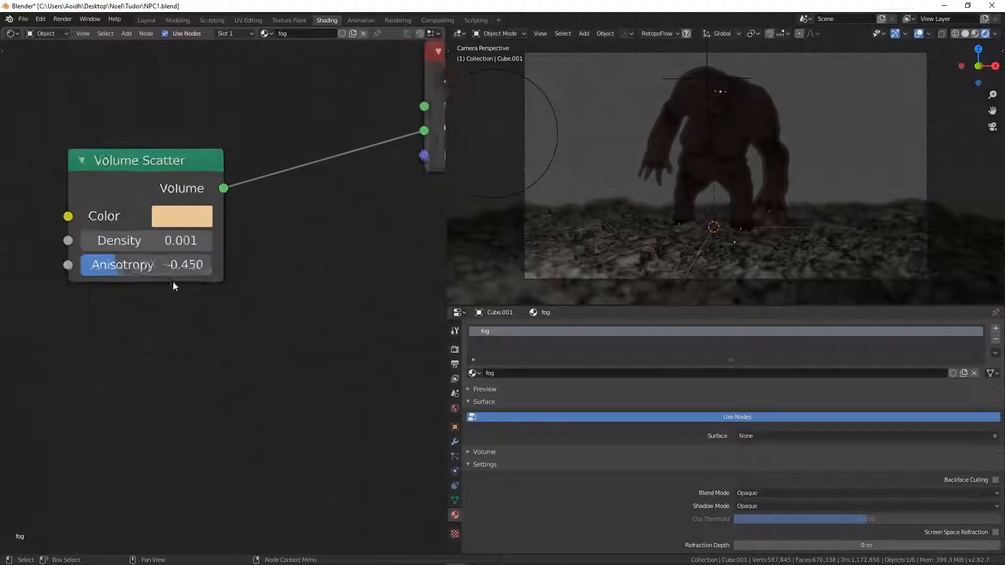
{"action": "scroll", "coordinate": [175, 288], "scroll_direction": "up", "scroll_amount": 1}
{"action": "left_click", "coordinate": [159, 233]}
{"action": "left_click", "coordinate": [158, 233]}
{"action": "key", "text": "BackSpace"}
{"action": "type", "text": "5"}
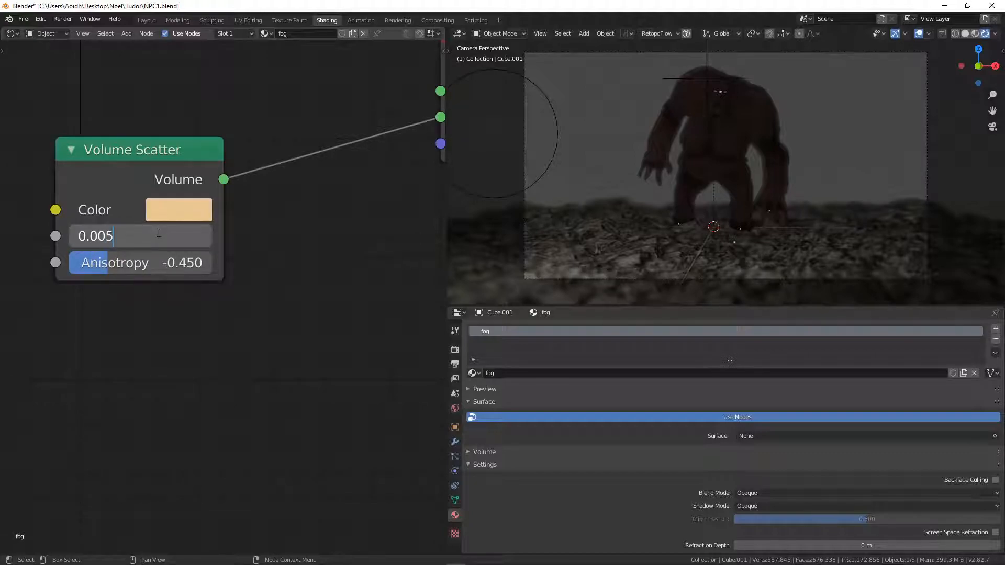
{"action": "key", "text": "Return"}
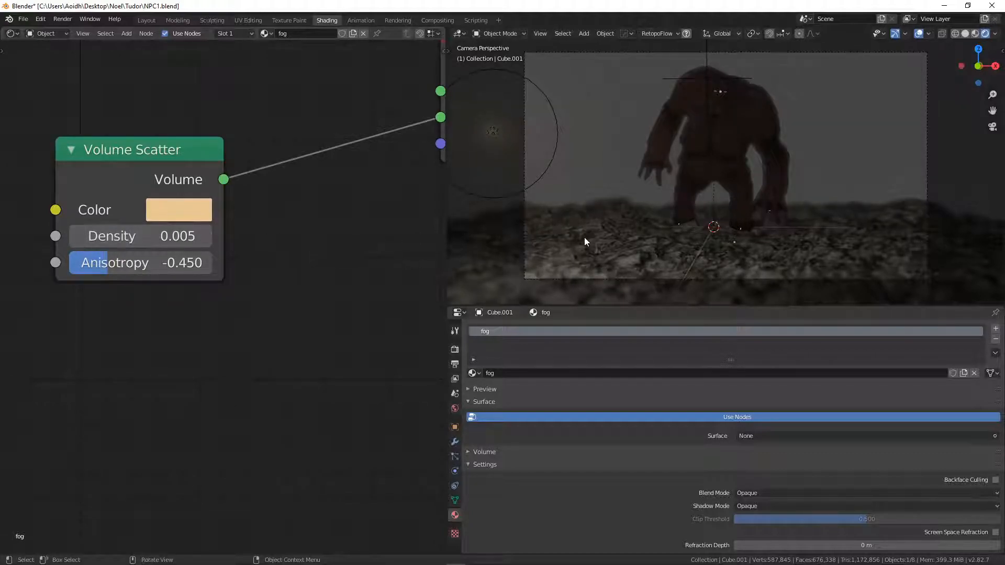
Disconnect the Volume Scatter node from the Material Output to compare the view without fog, and reconnect it to the Volume input.
{"action": "scroll", "coordinate": [720, 193], "scroll_direction": "up", "scroll_amount": 2}
{"action": "scroll", "coordinate": [717, 190], "scroll_direction": "up", "scroll_amount": 1}
{"action": "middle_click_drag", "start_coordinate": [693, 157], "coordinate": [698, 248], "text": "shift"}
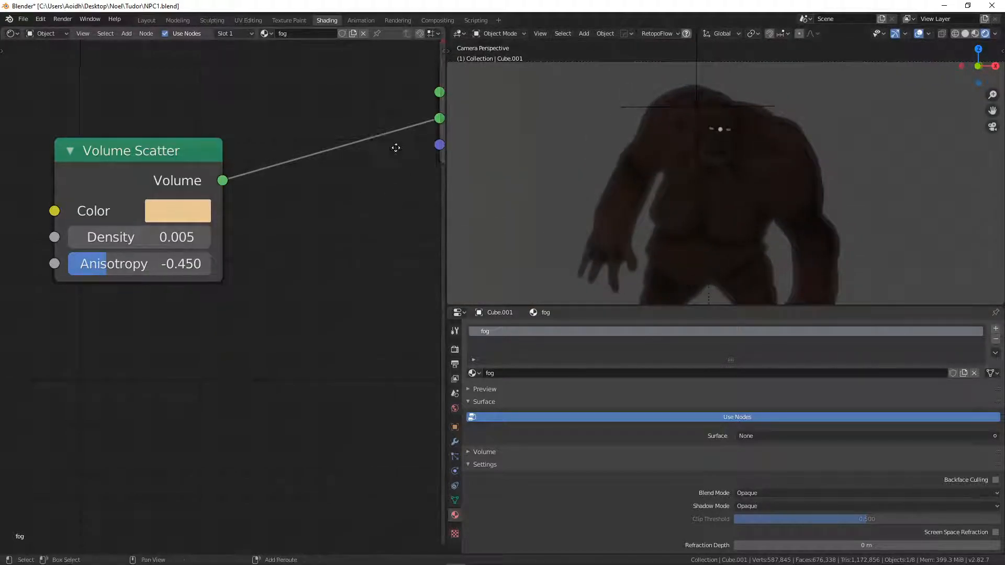
{"action": "middle_click_drag", "start_coordinate": [444, 120], "coordinate": [371, 139]}
{"action": "left_click_drag", "start_coordinate": [369, 137], "coordinate": [338, 152]}
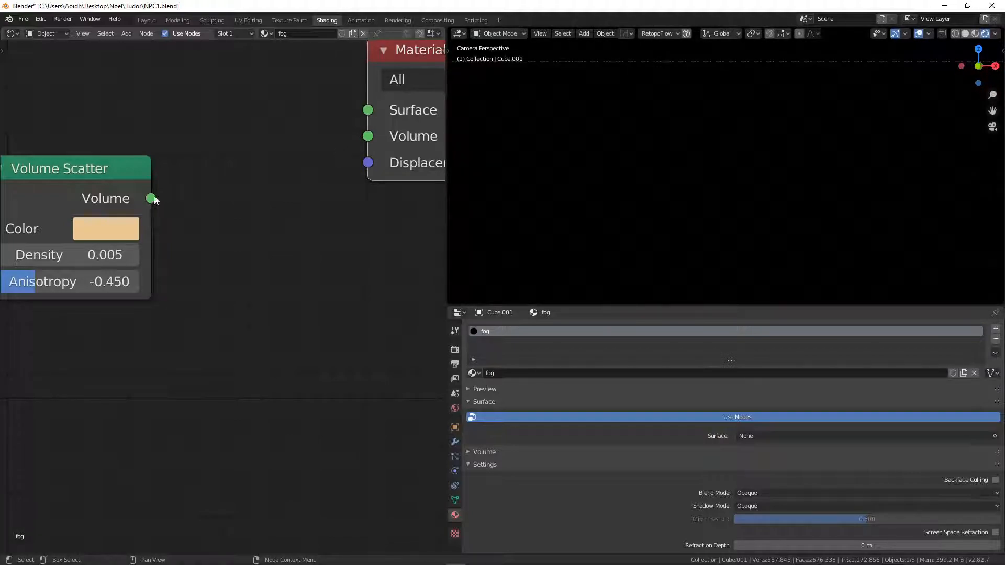
{"action": "left_click_drag", "start_coordinate": [151, 199], "coordinate": [368, 136]}
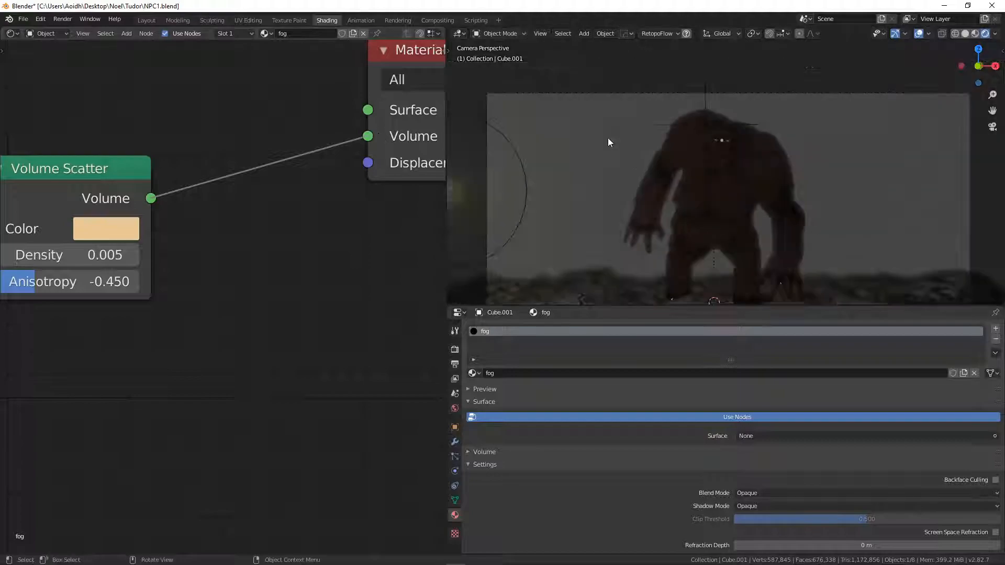
Thicken the fog by setting the Volume Scatter density to 0.015.
{"action": "scroll", "coordinate": [607, 137], "scroll_direction": "up", "scroll_amount": 1}
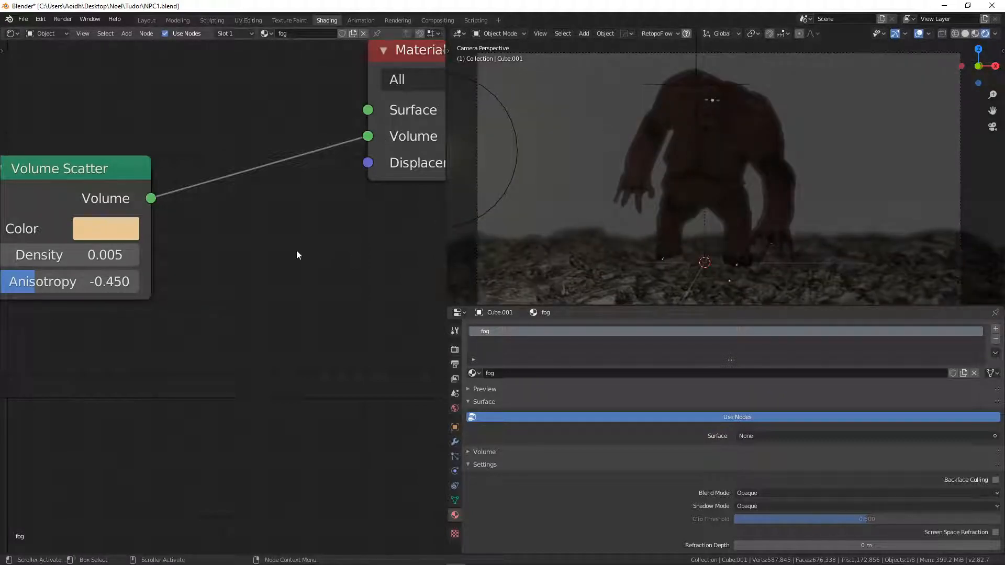
{"action": "left_click", "coordinate": [132, 255]}
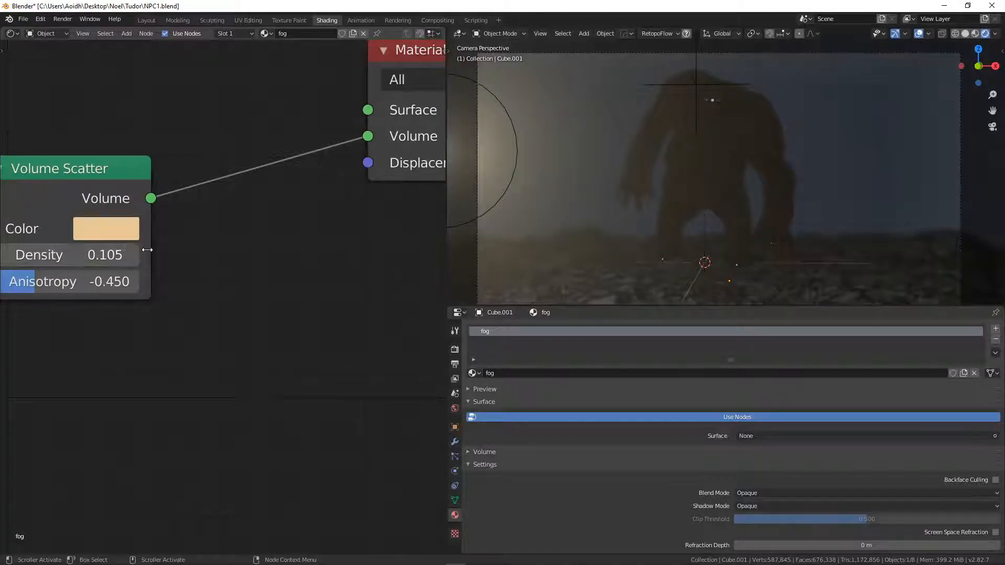
{"action": "middle_click_drag", "start_coordinate": [139, 252], "coordinate": [196, 246]}
{"action": "left_click", "coordinate": [132, 249]}
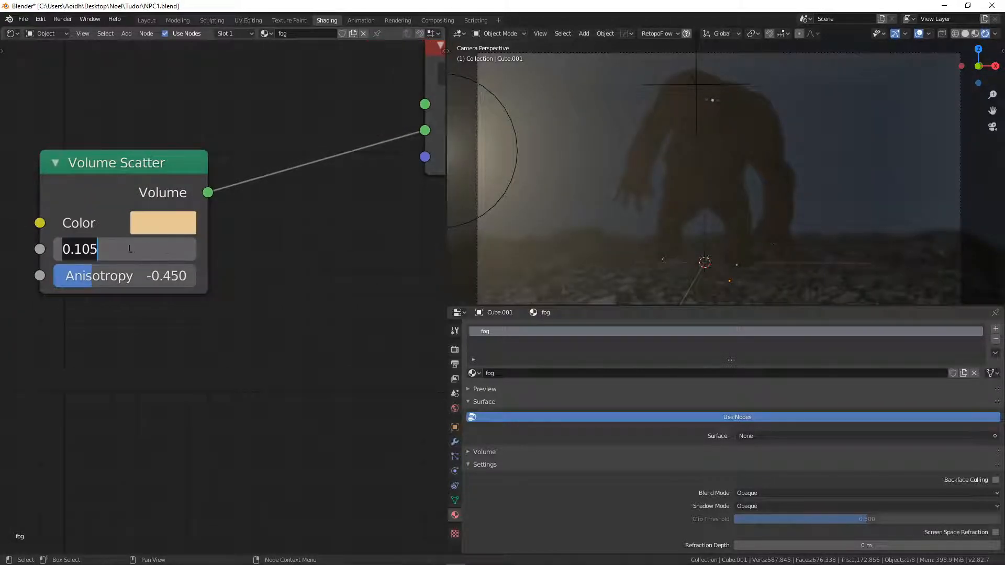
{"action": "left_click", "coordinate": [81, 250]}
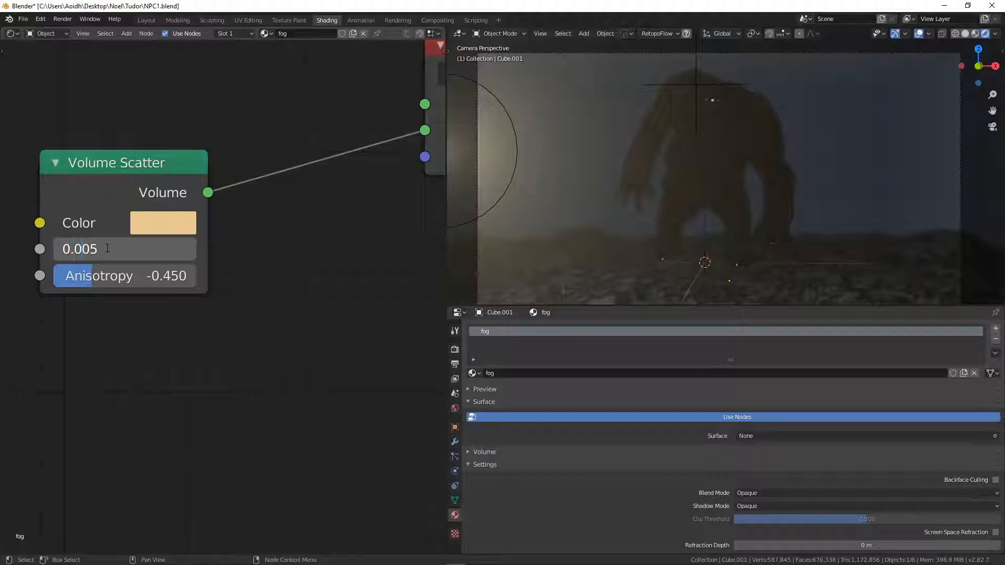
{"action": "key", "text": "BackSpace"}
{"action": "type", "text": "1"}
{"action": "key", "text": "Return"}
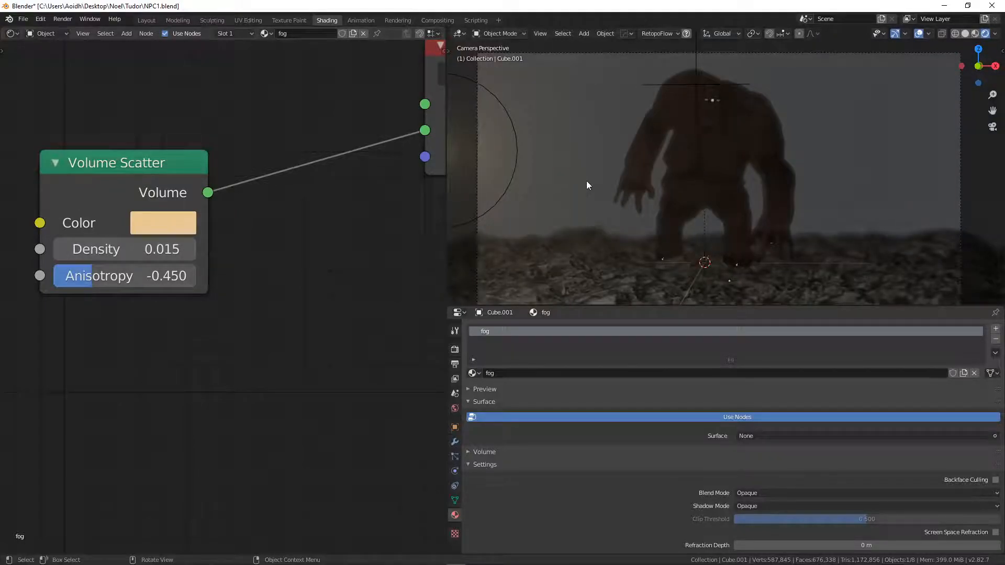
Return to the Modeling workspace in Object Mode, select the light and lower its power to 69.3 W.
{"action": "left_click", "coordinate": [178, 20]}
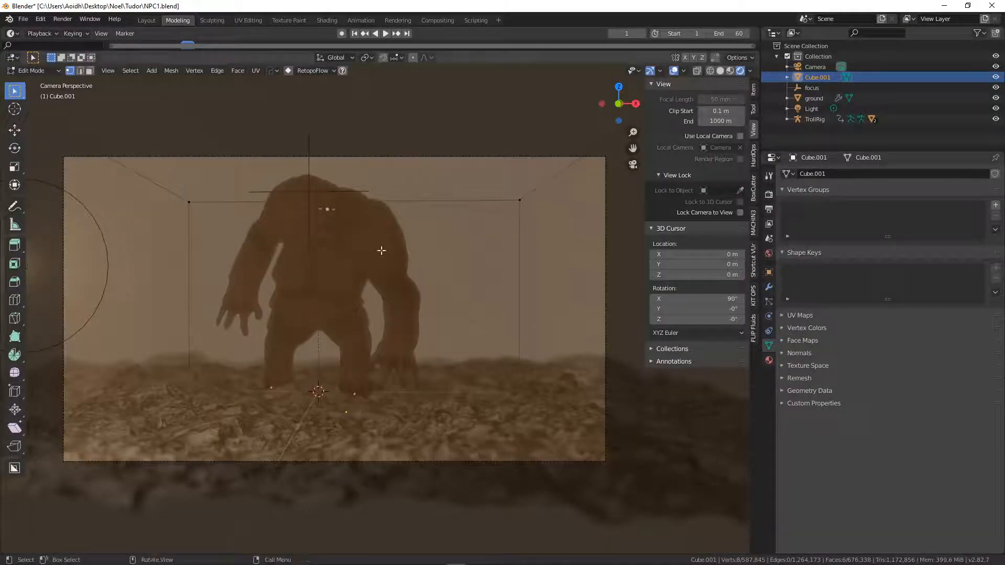
{"action": "key", "text": "Tab"}
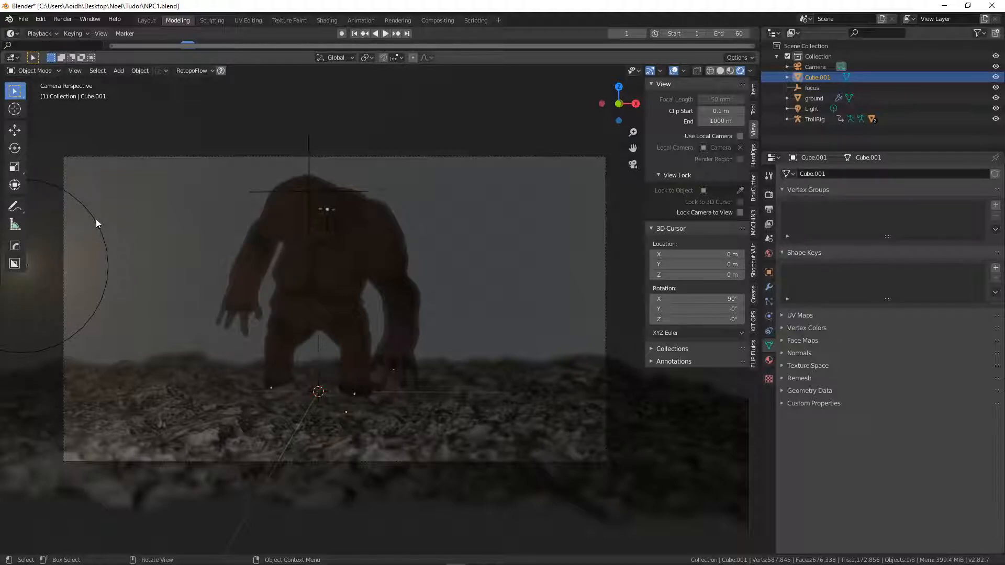
{"action": "scroll", "coordinate": [99, 225], "scroll_direction": "down", "scroll_amount": 4}
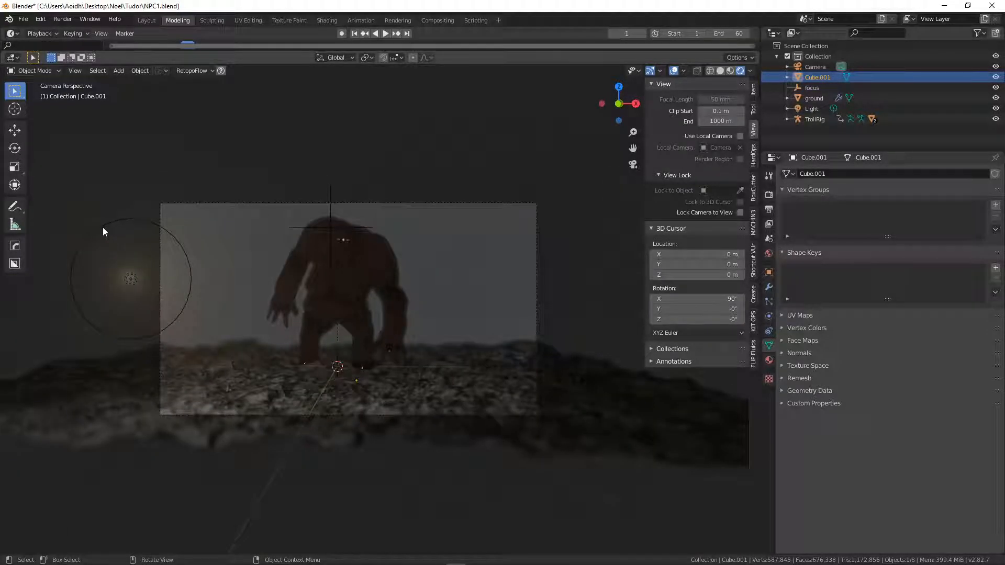
{"action": "left_click", "coordinate": [838, 108]}
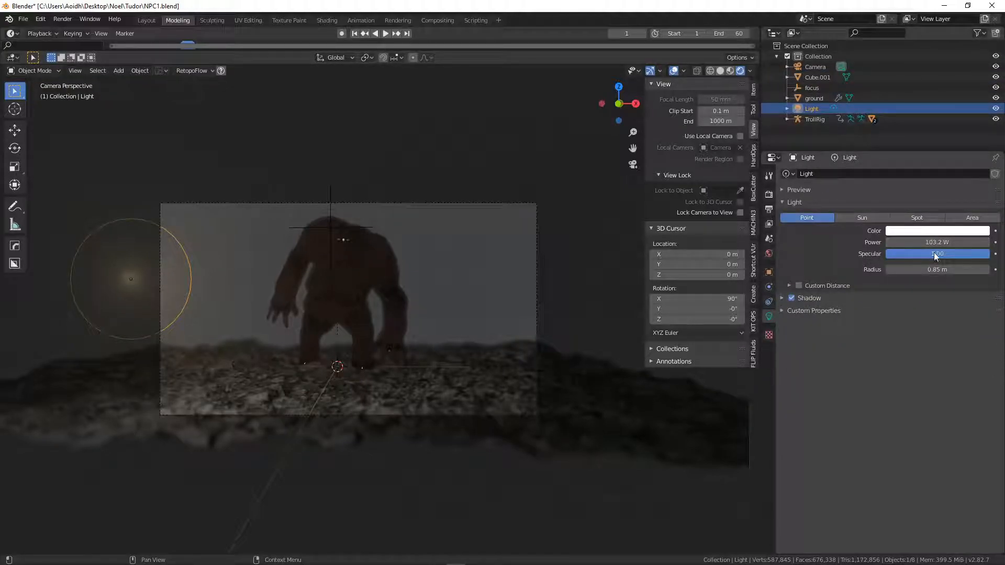
{"action": "mouse_move", "coordinate": [937, 243]}
{"action": "left_mouse_down"}
{"action": "mouse_move", "coordinate": [916, 242]}
{"action": "mouse_move", "coordinate": [937, 242]}
{"action": "left_mouse_up"}
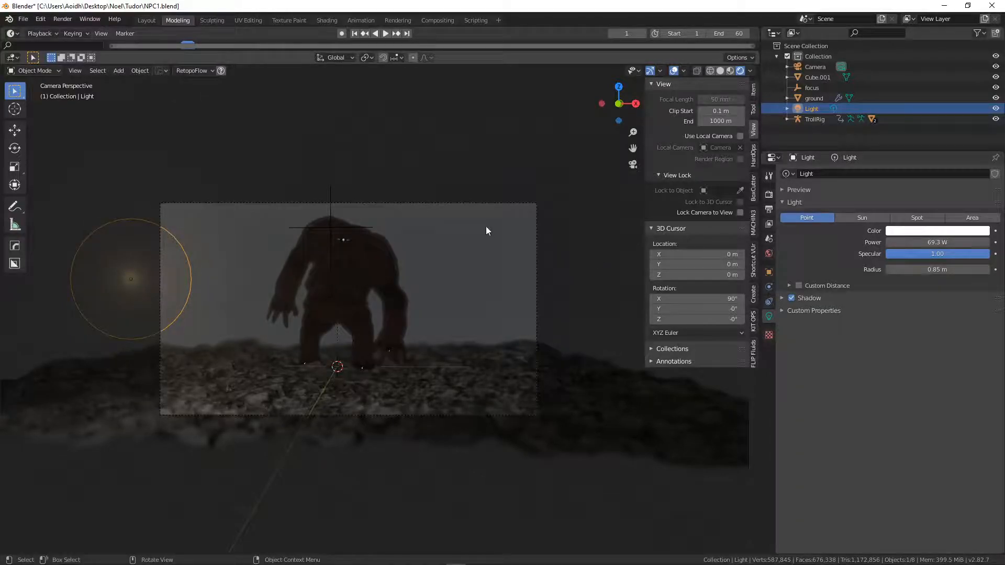
Convert the point light to a spot light and move it above the troll in the right side view.
{"action": "scroll", "coordinate": [485, 226], "scroll_direction": "up", "scroll_amount": 4}
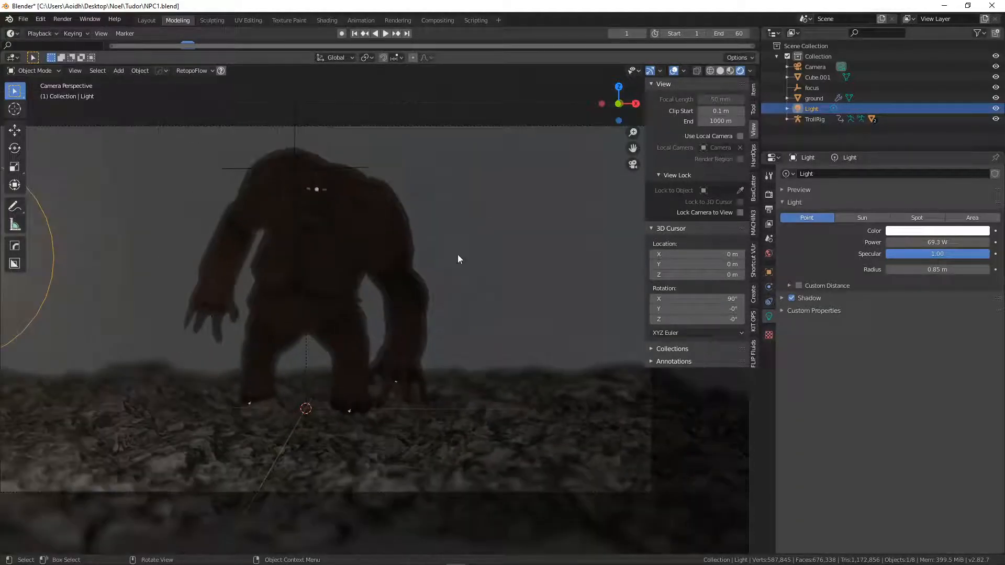
{"action": "middle_click_drag", "start_coordinate": [485, 257], "coordinate": [370, 281]}
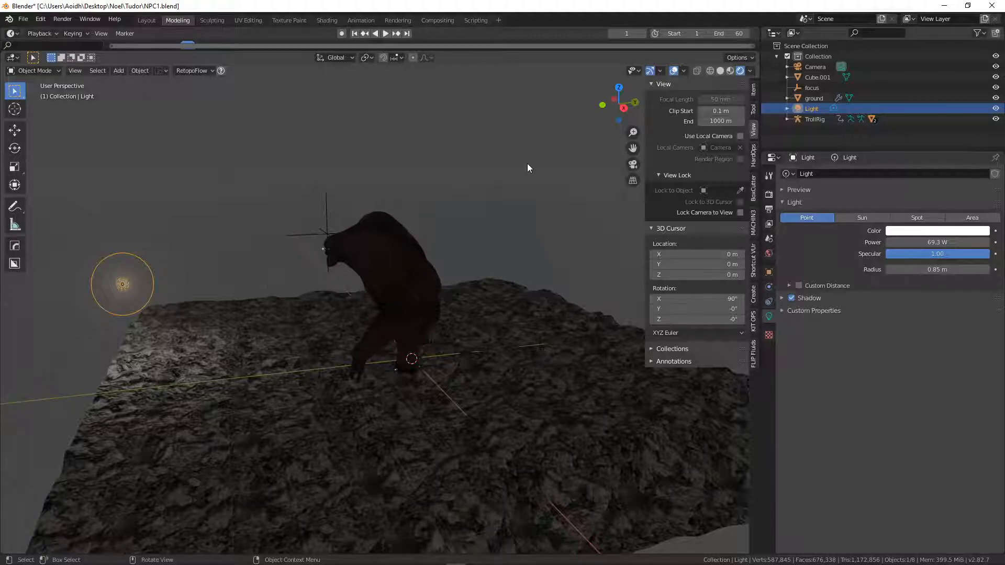
{"action": "left_click", "coordinate": [905, 216]}
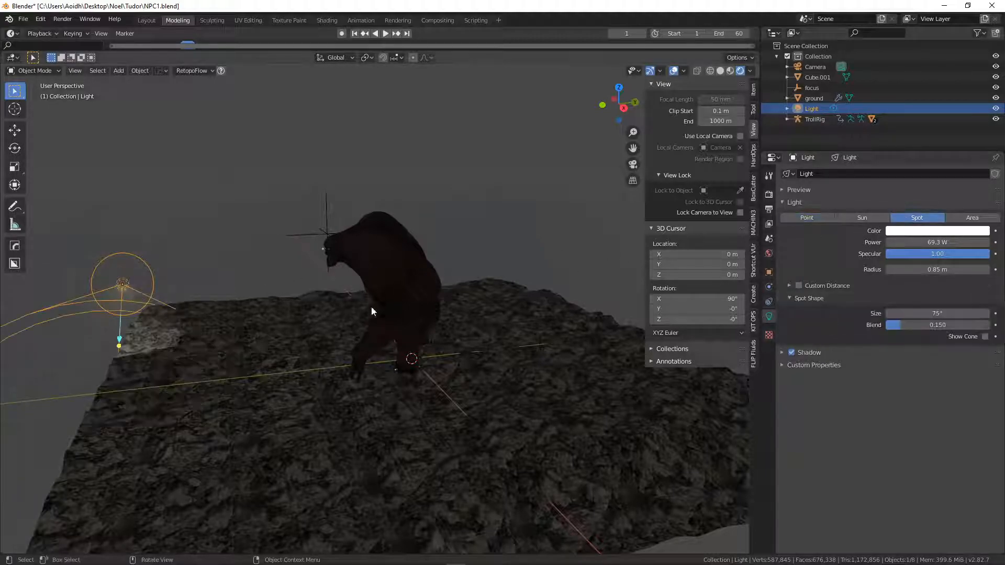
{"action": "key", "text": "KP_3"}
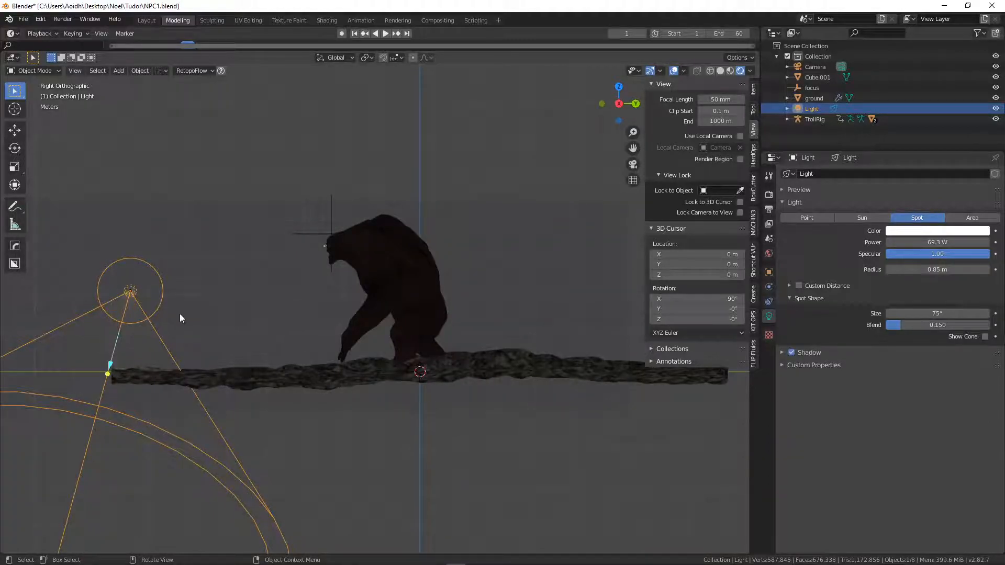
{"action": "key", "text": "g"}
{"action": "left_click", "coordinate": [563, 138]}
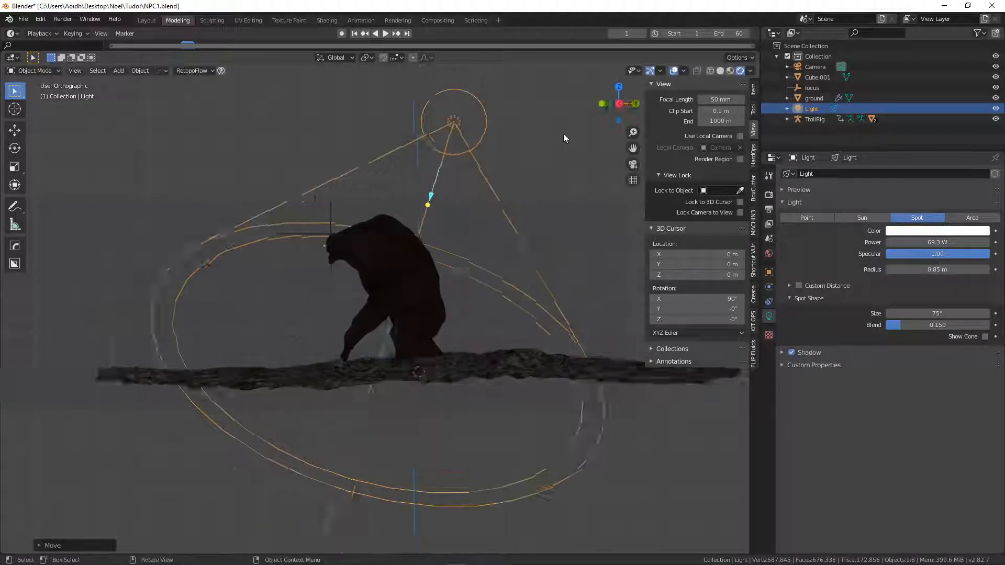
Shift the spot light to the front corner beside the troll and rotate it in top view to aim at the troll.
{"action": "key", "text": "KP_1"}
{"action": "left_click", "coordinate": [592, 209]}
{"action": "key", "text": "KP_7"}
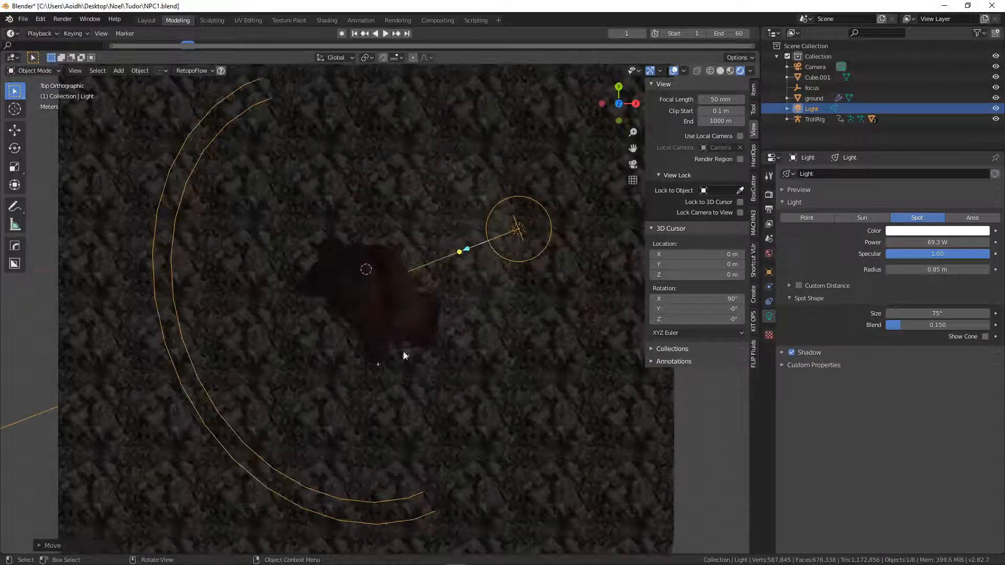
{"action": "key", "text": "r"}
{"action": "left_click", "coordinate": [398, 163]}
{"action": "left_click", "coordinate": [366, 338]}
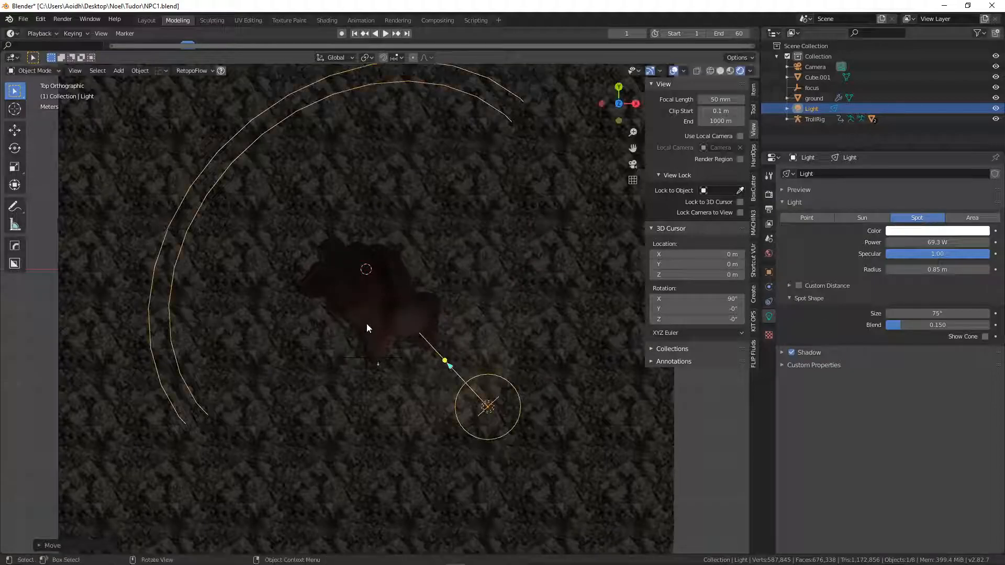
Set the world background strength to 0 while viewing the troll through the camera.
{"action": "key", "text": "KP_0"}
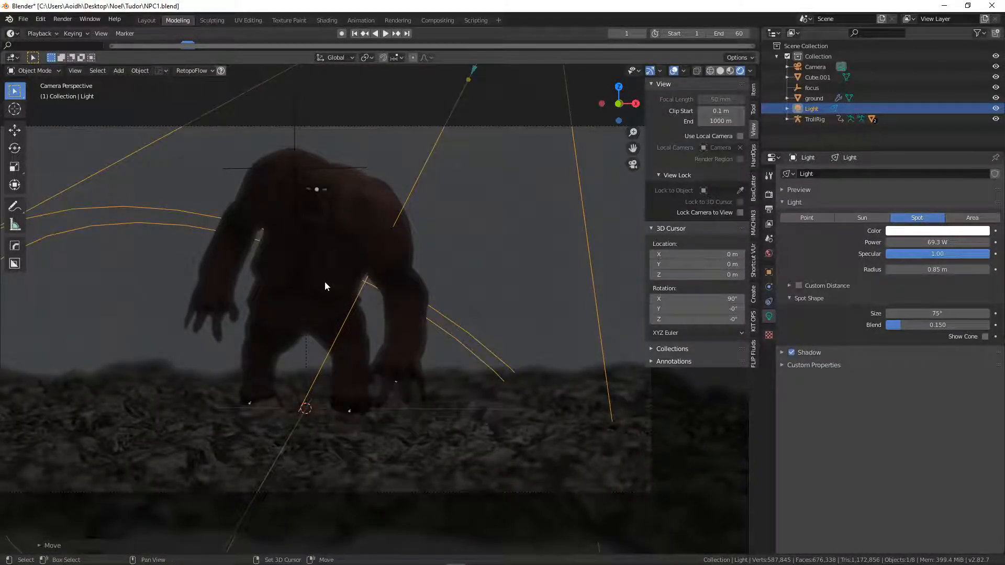
{"action": "scroll", "coordinate": [359, 307], "scroll_direction": "down", "scroll_amount": 2}
{"action": "left_click", "coordinate": [769, 253]}
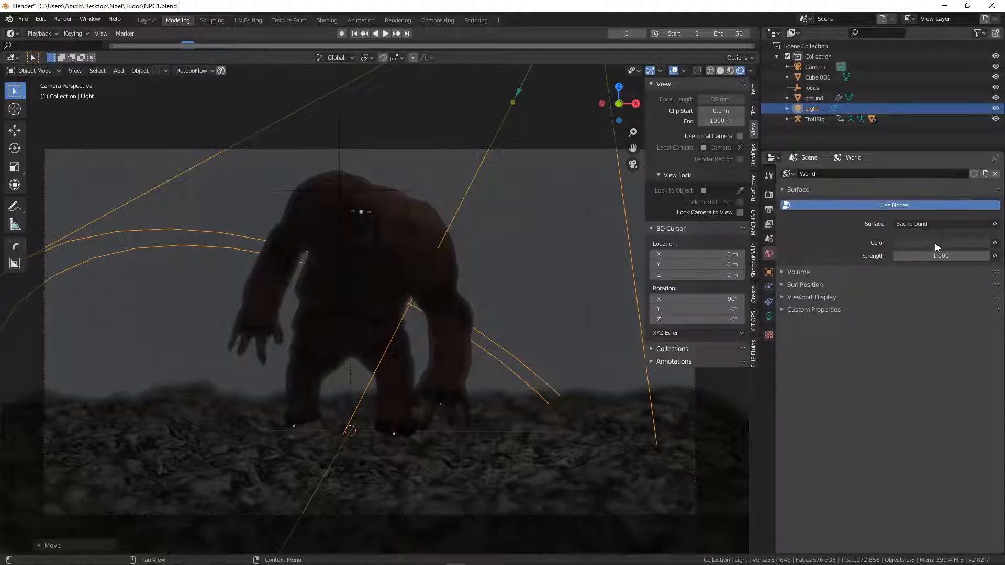
{"action": "left_click_drag", "start_coordinate": [937, 255], "coordinate": [895, 256]}
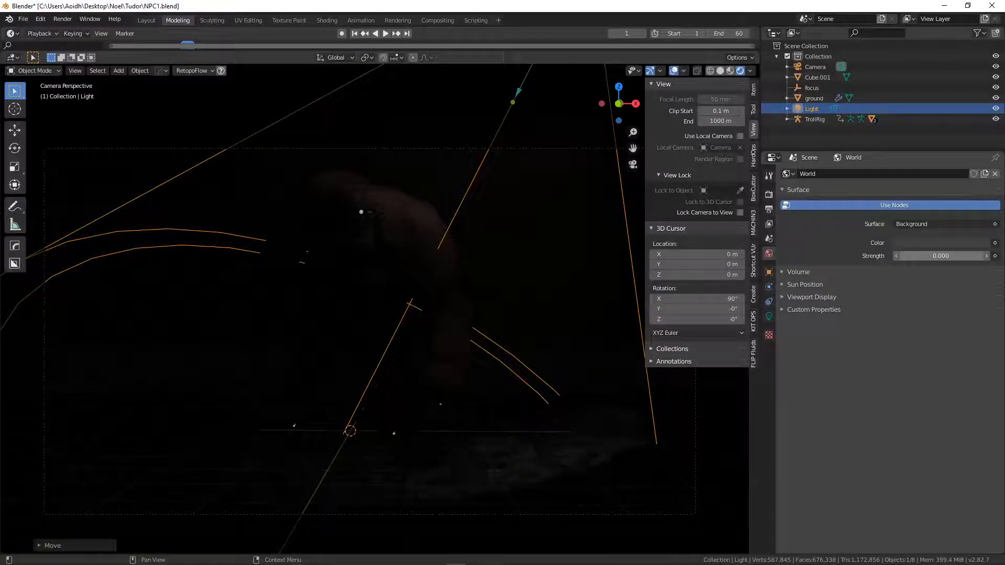
Raise the spot light's power to 529.5 W.
{"action": "scroll", "coordinate": [345, 248], "scroll_direction": "down", "scroll_amount": 4}
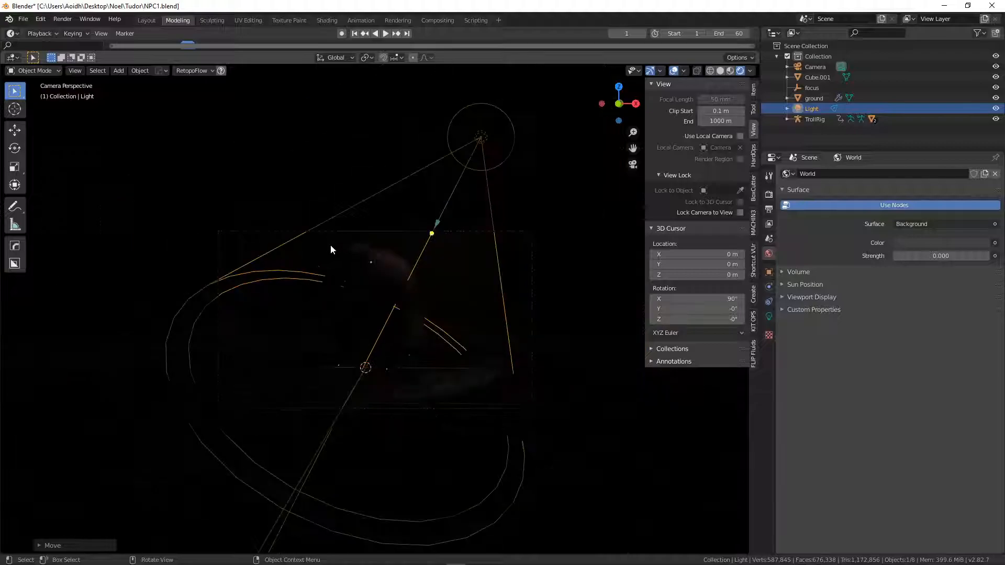
{"action": "left_click", "coordinate": [768, 317]}
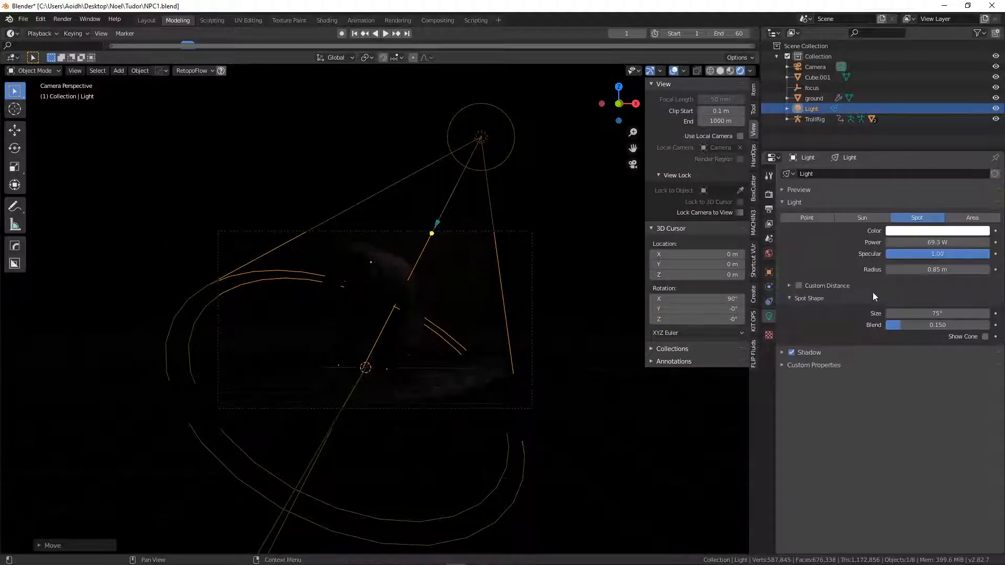
{"action": "mouse_move", "coordinate": [931, 242]}
{"action": "left_mouse_down"}
{"action": "mouse_move", "coordinate": [975, 242]}
{"action": "mouse_move", "coordinate": [940, 242]}
{"action": "left_mouse_up"}
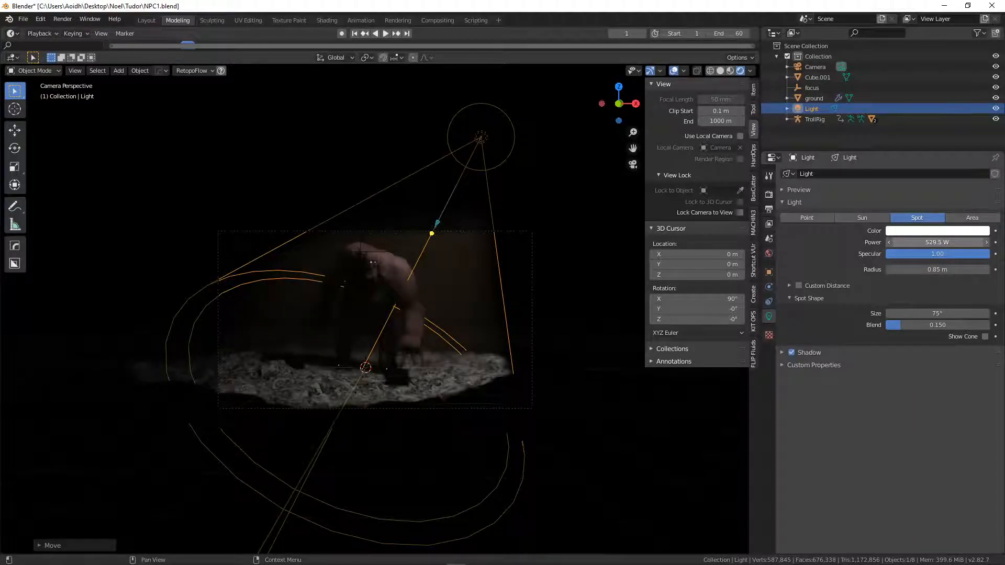
Check the spot-lit troll up close in the camera view and save the existing Blender file.
{"action": "scroll", "coordinate": [413, 305], "scroll_direction": "up", "scroll_amount": 3}
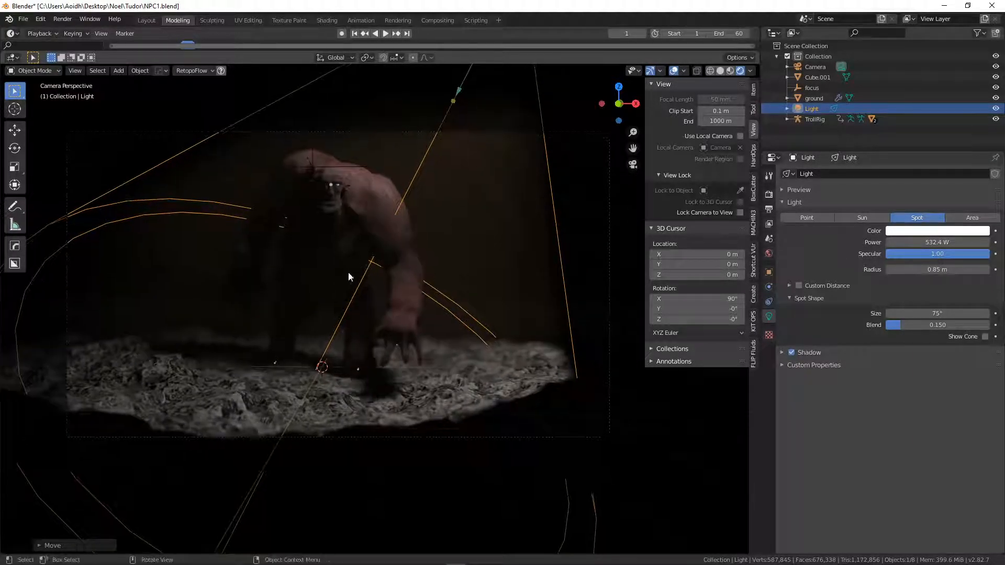
{"action": "scroll", "coordinate": [341, 285], "scroll_direction": "up", "scroll_amount": 2}
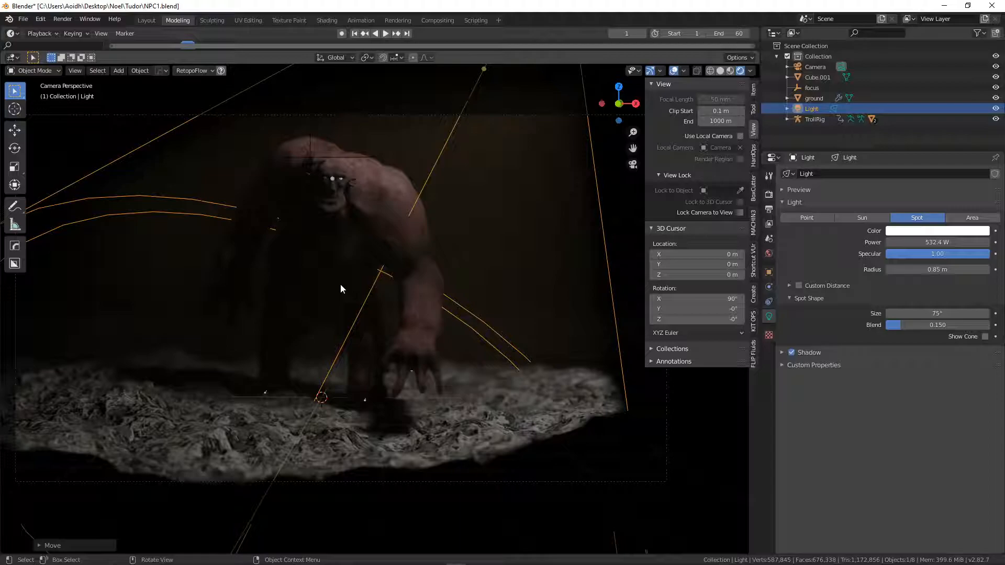
{"action": "left_click", "coordinate": [23, 19]}
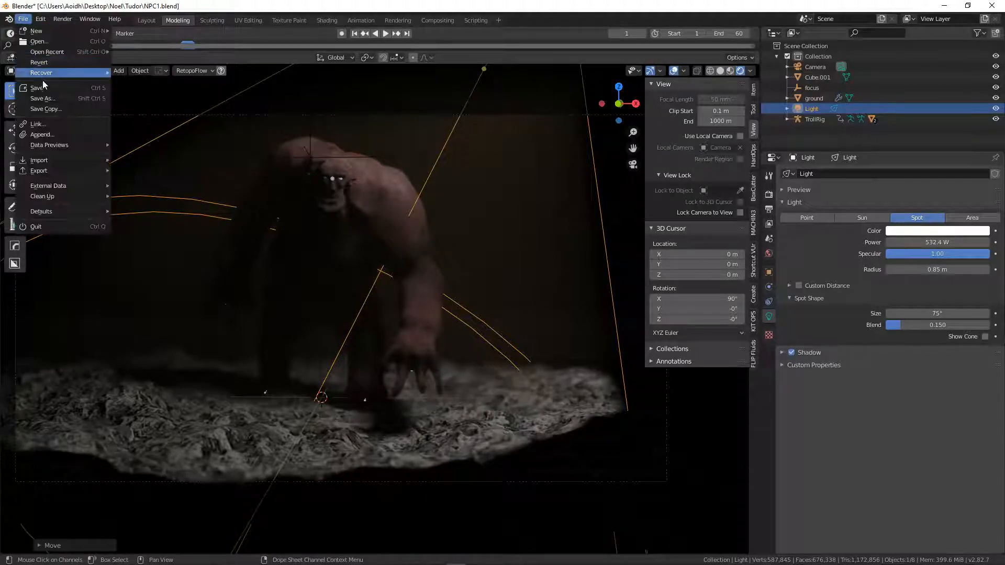
{"action": "left_click", "coordinate": [39, 88]}
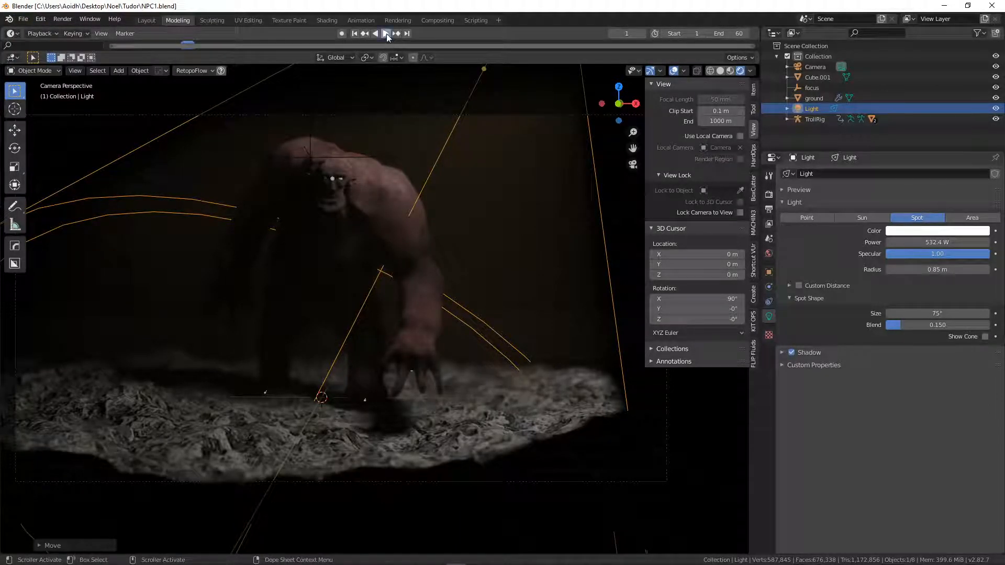
Play the troll's animation, stop it at frame 30, and inspect the lit pose from an angle and through the camera.
{"action": "left_click", "coordinate": [386, 34]}
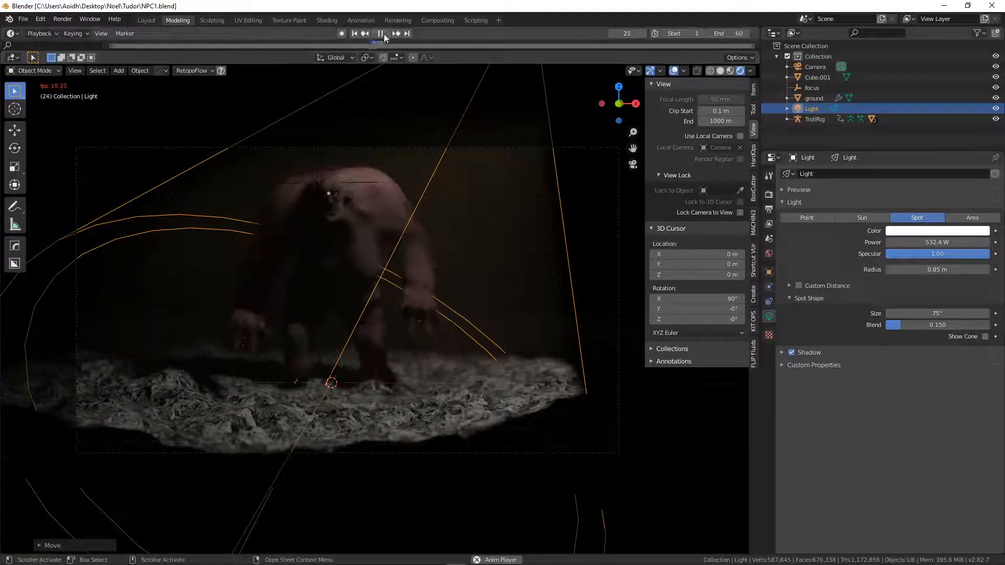
{"action": "key", "text": "space"}
{"action": "middle_click_drag", "start_coordinate": [440, 229], "coordinate": [407, 288]}
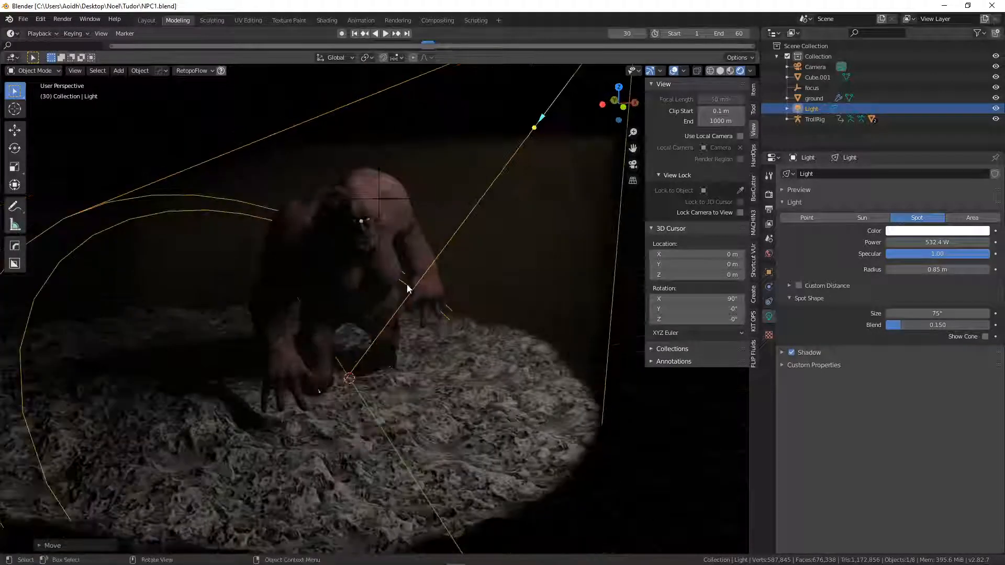
{"action": "key", "text": "KP_0"}
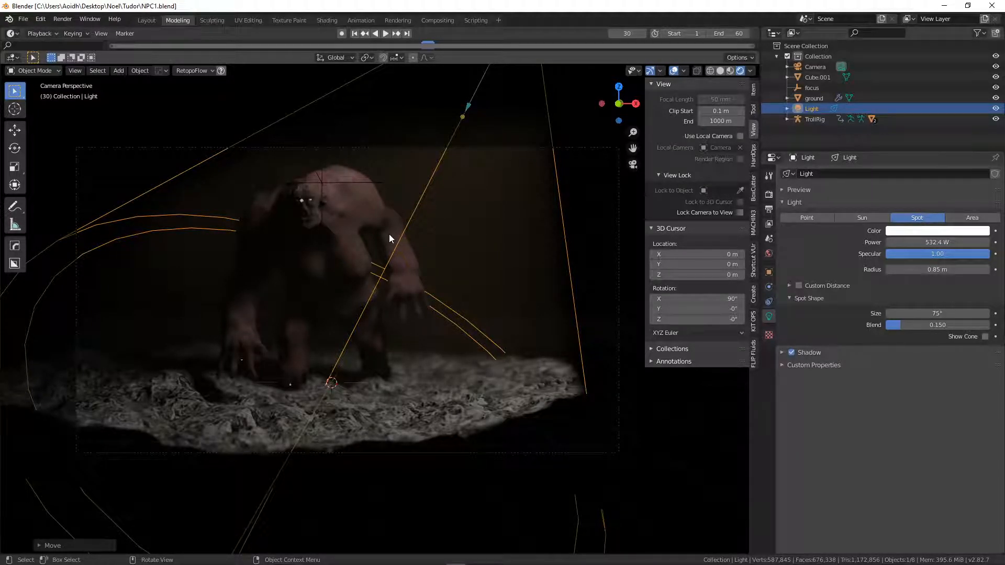
{"action": "scroll", "coordinate": [343, 217], "scroll_direction": "up", "scroll_amount": 1}
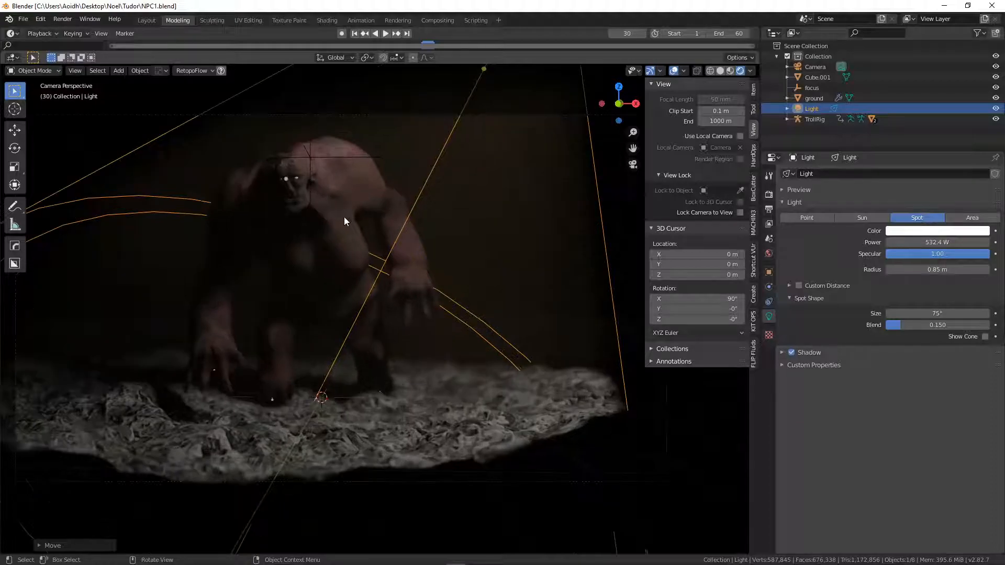